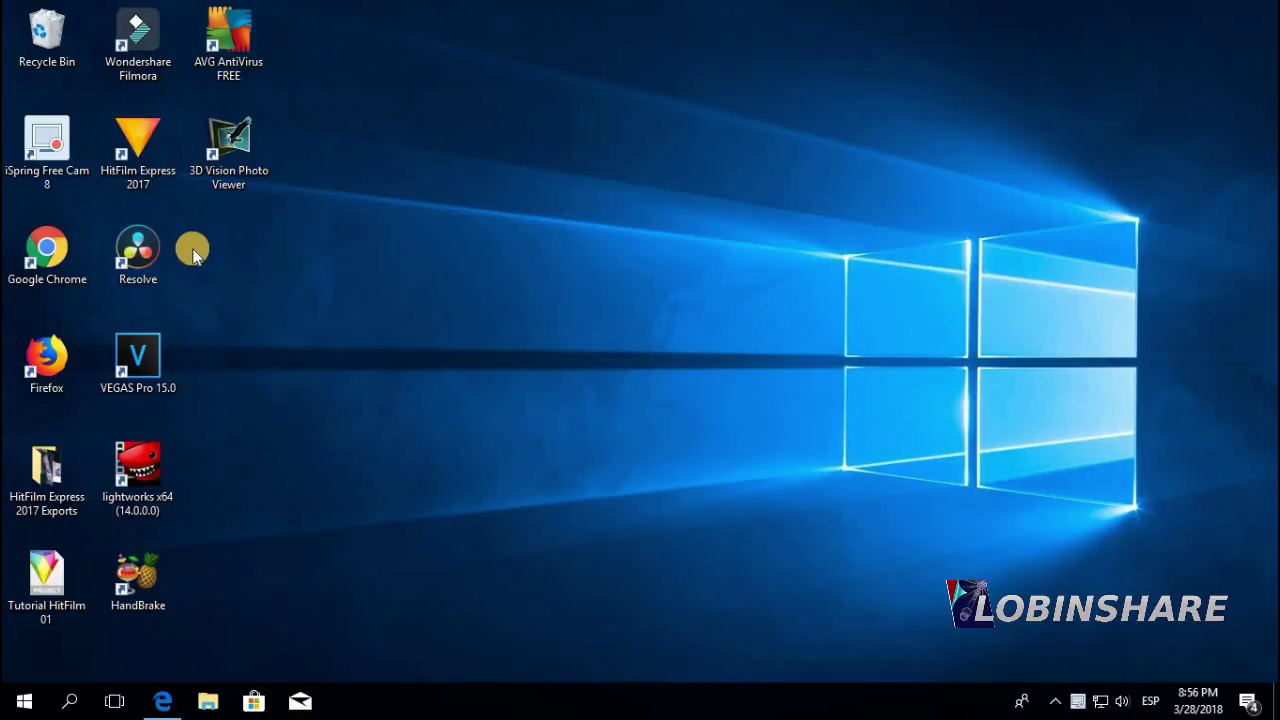
# Launch DaVinci Resolve, open the Tutorial 05 project and play its timeline from the start.
pyautogui.doubleClick(138, 250)
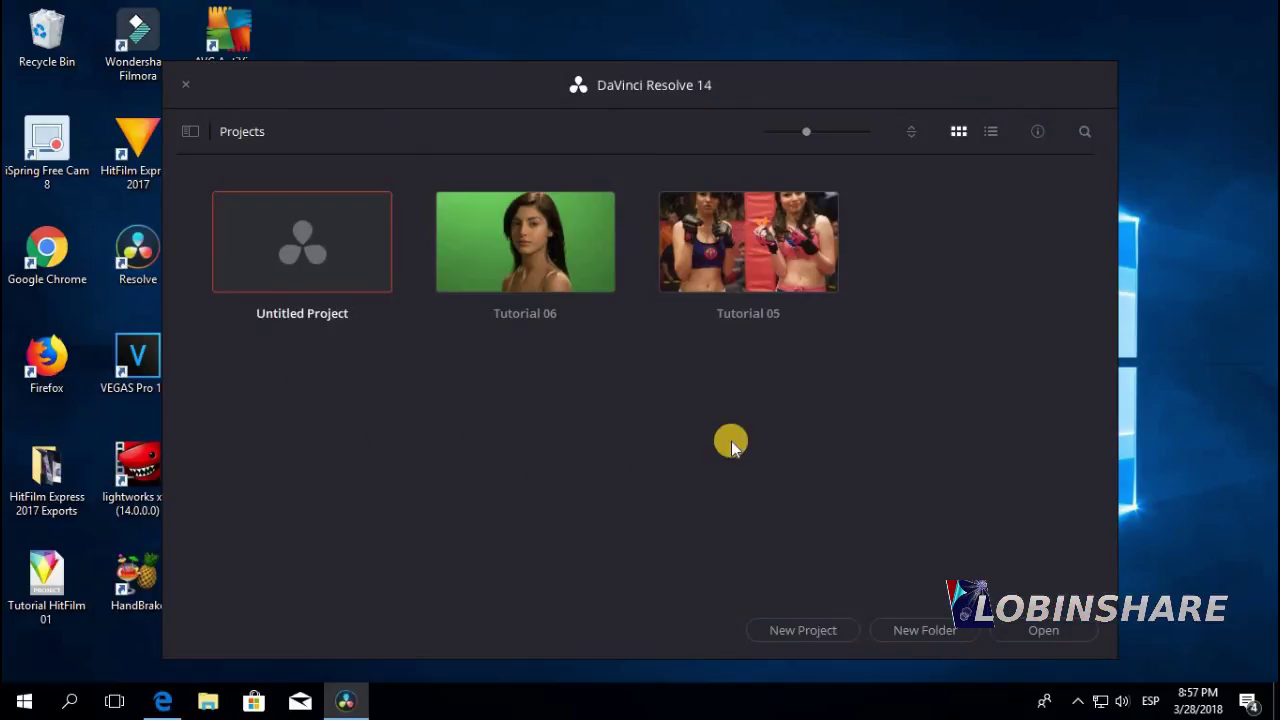
pyautogui.click(748, 245)
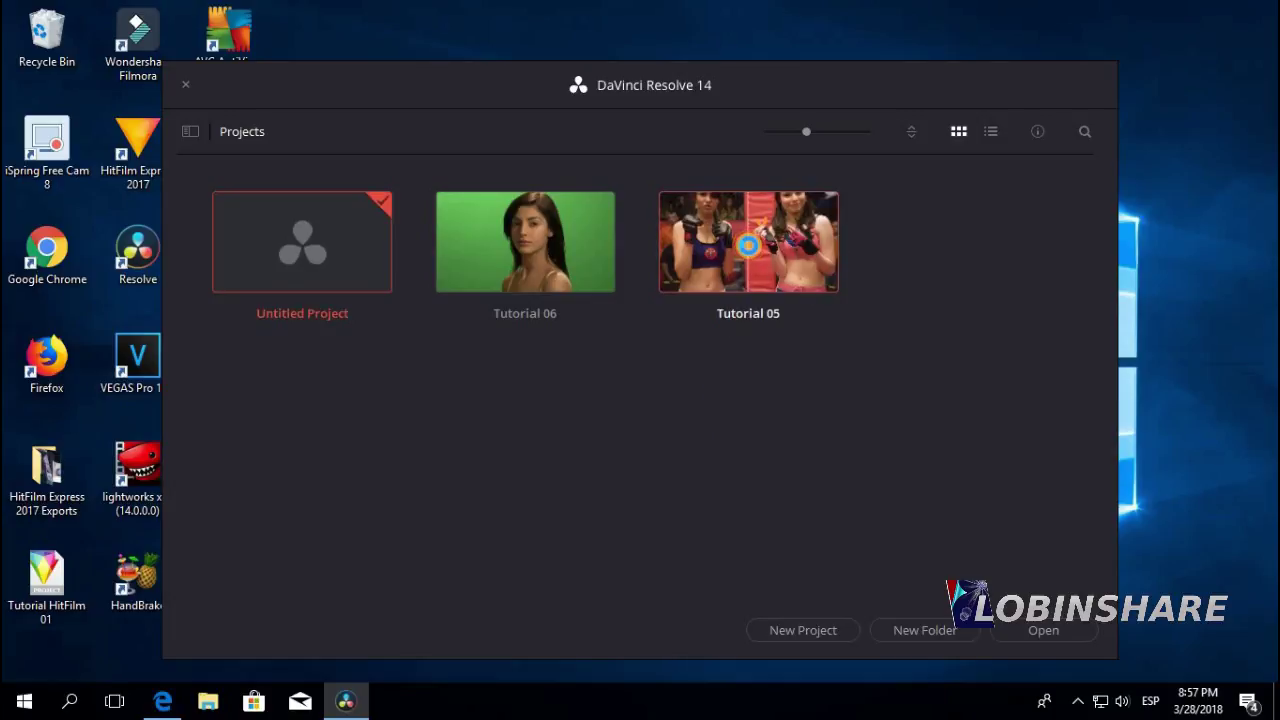
pyautogui.doubleClick(748, 245)
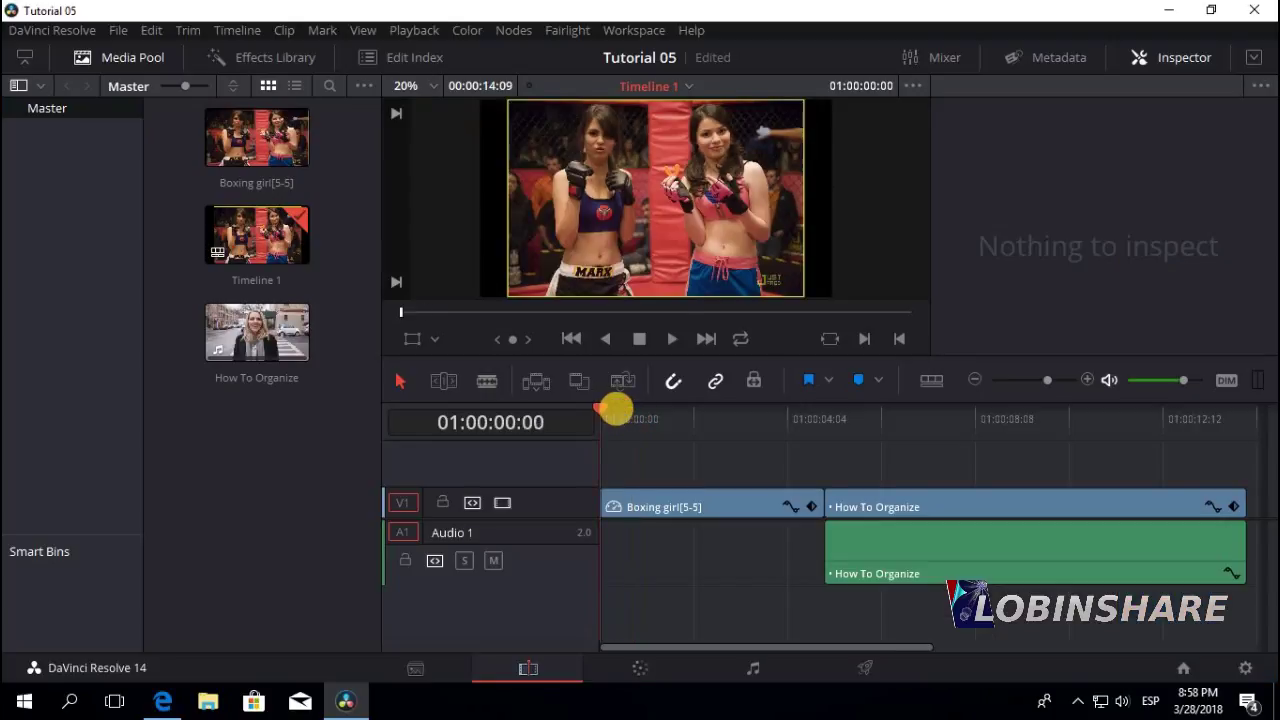
pyautogui.click(671, 341)
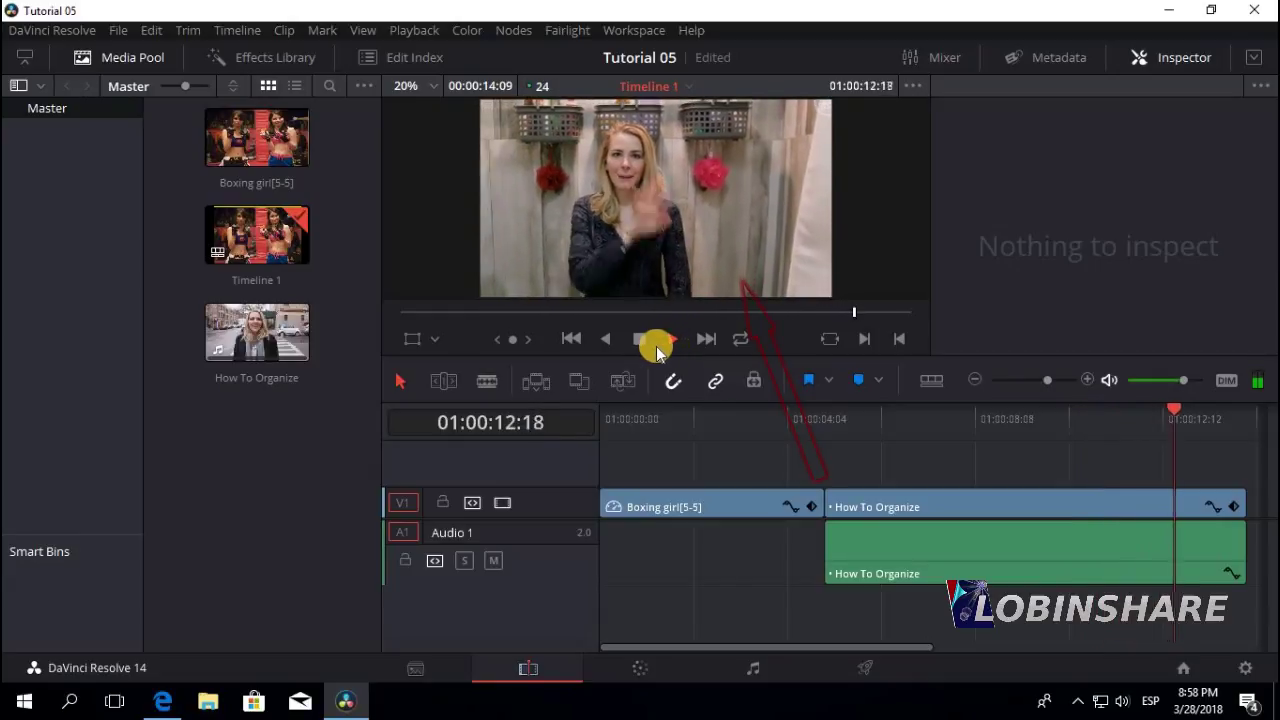
pyautogui.click(640, 341)
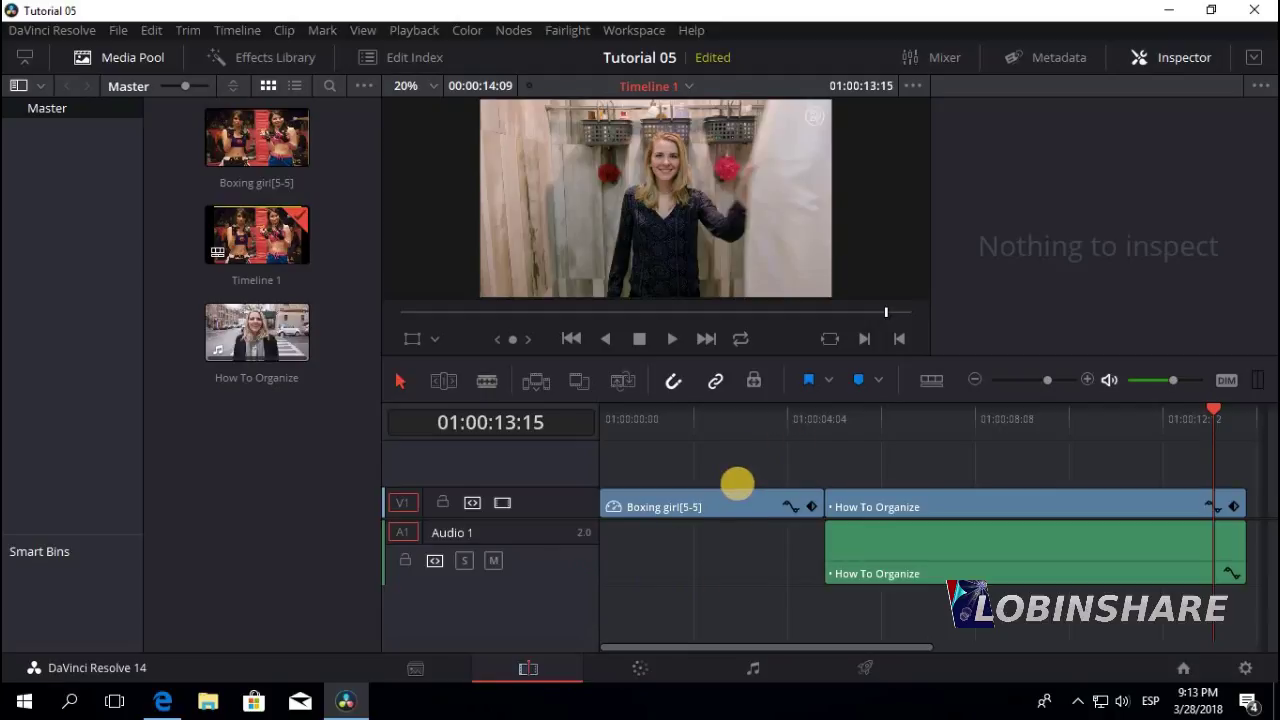
# Look through the Color page's color wheels, RGB Mixer and Qualifier, and view the Fairlight page.
pyautogui.click(638, 662)
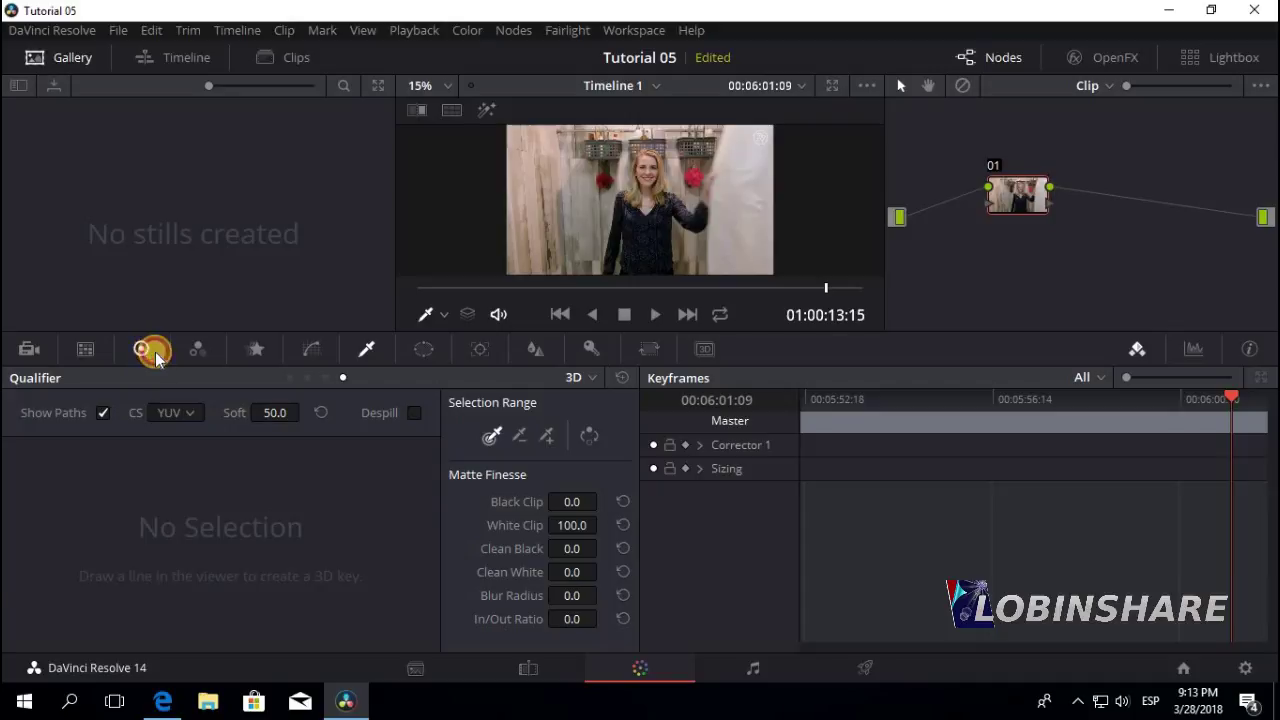
pyautogui.click(146, 350)
pyautogui.click(188, 350)
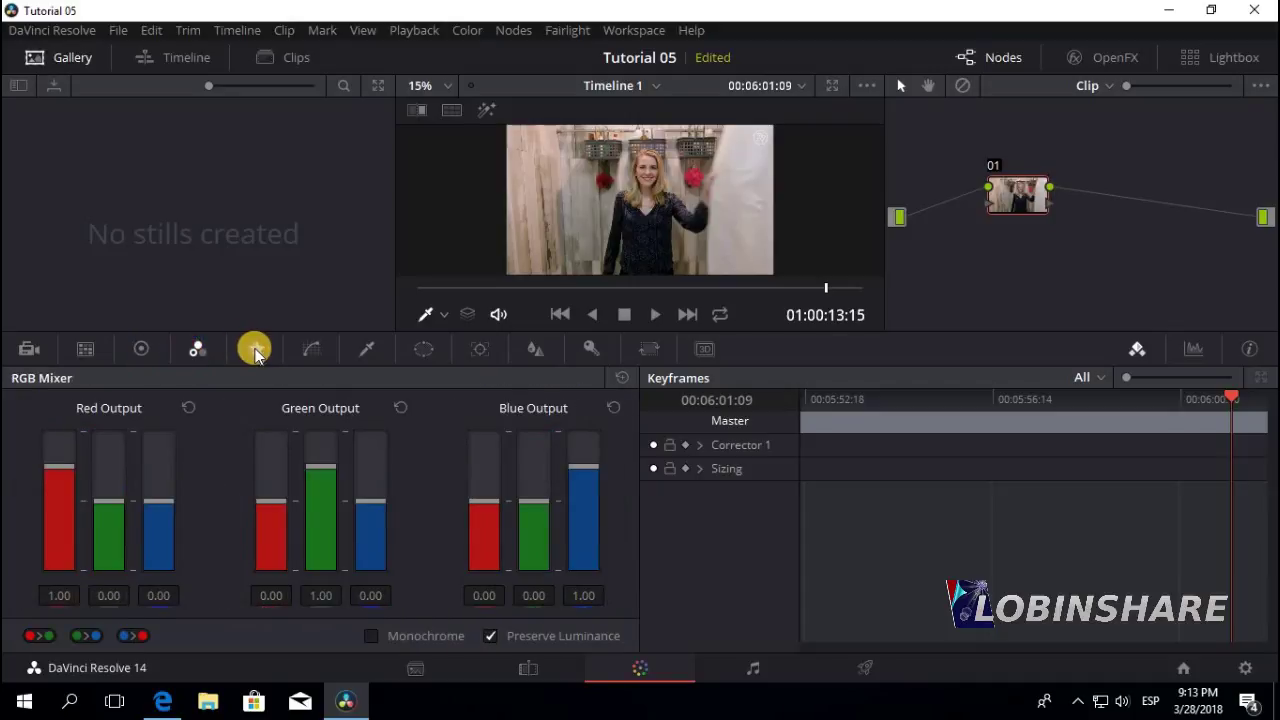
pyautogui.click(366, 350)
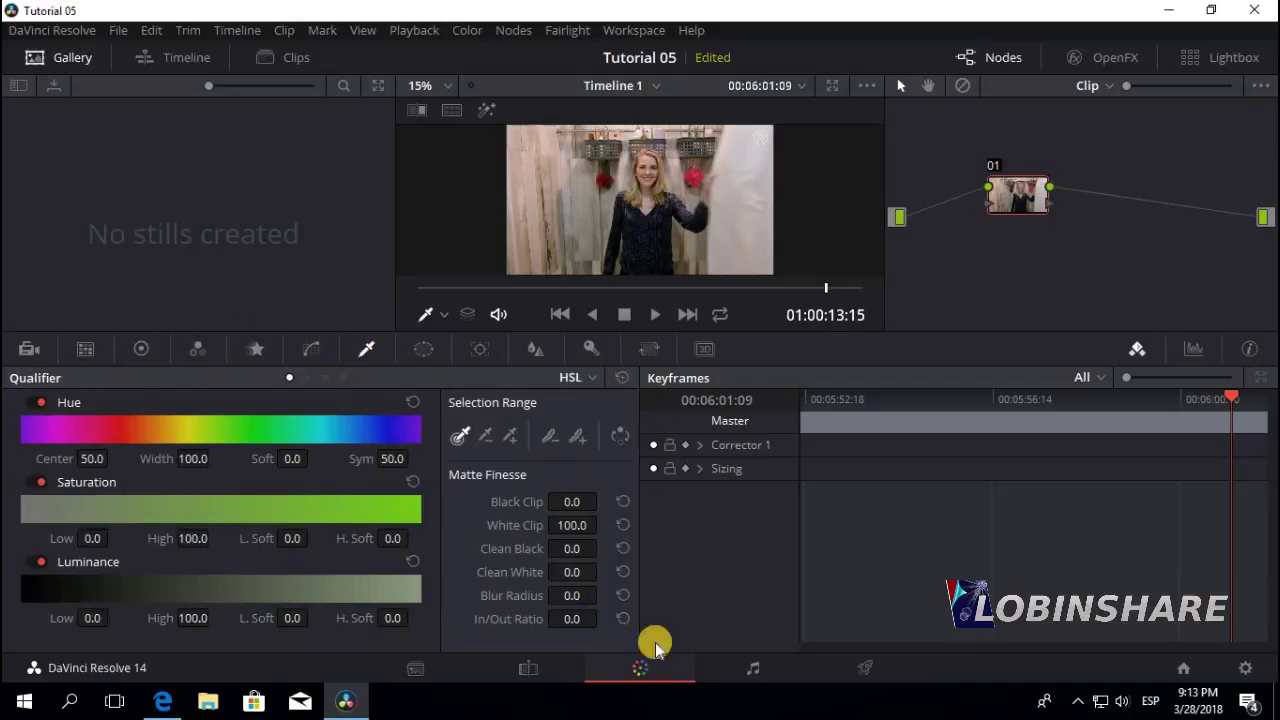
pyautogui.click(736, 668)
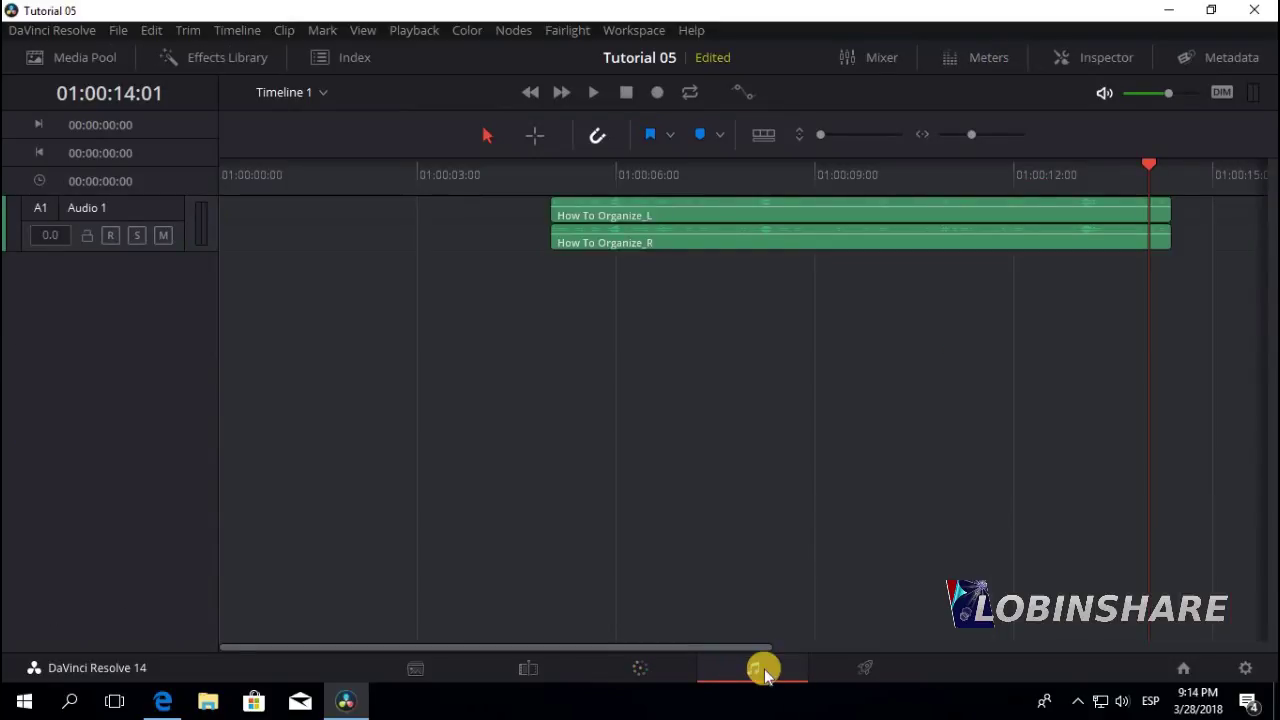
# Switch to the Deliver page, preview part of the Boxing girl clip and select the How To Organize clip.
pyautogui.click(843, 659)
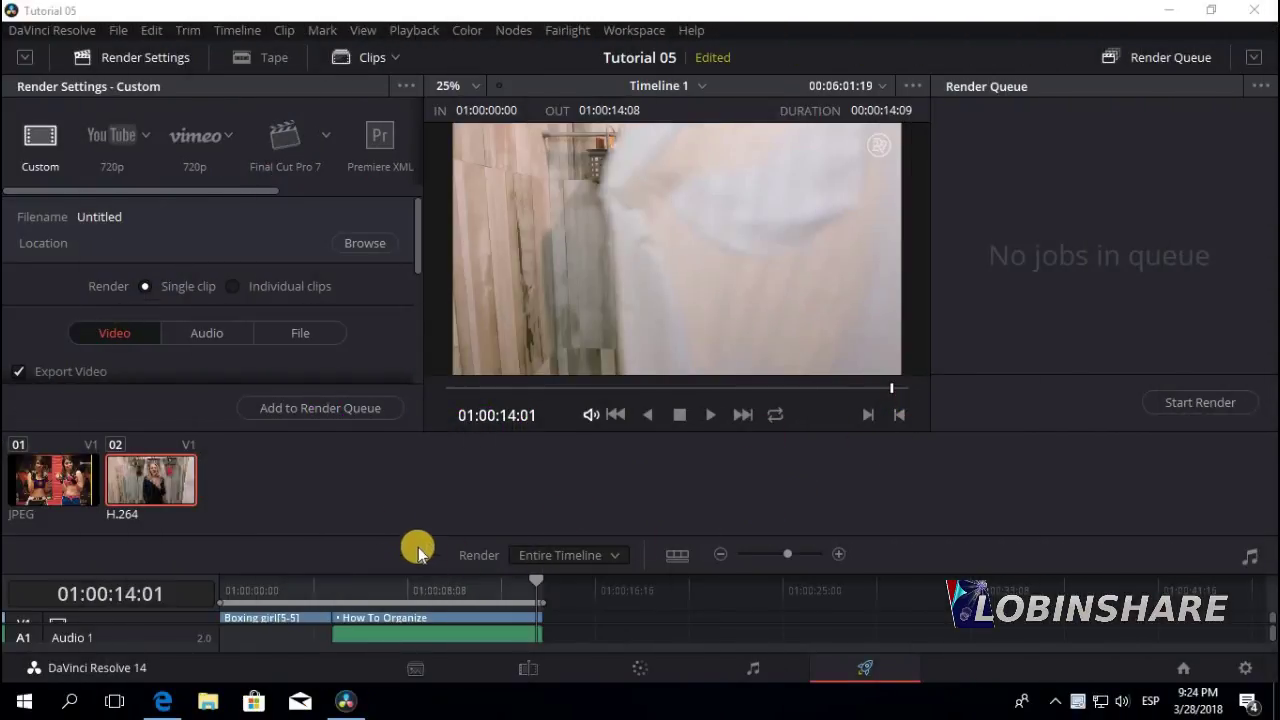
pyautogui.click(239, 583)
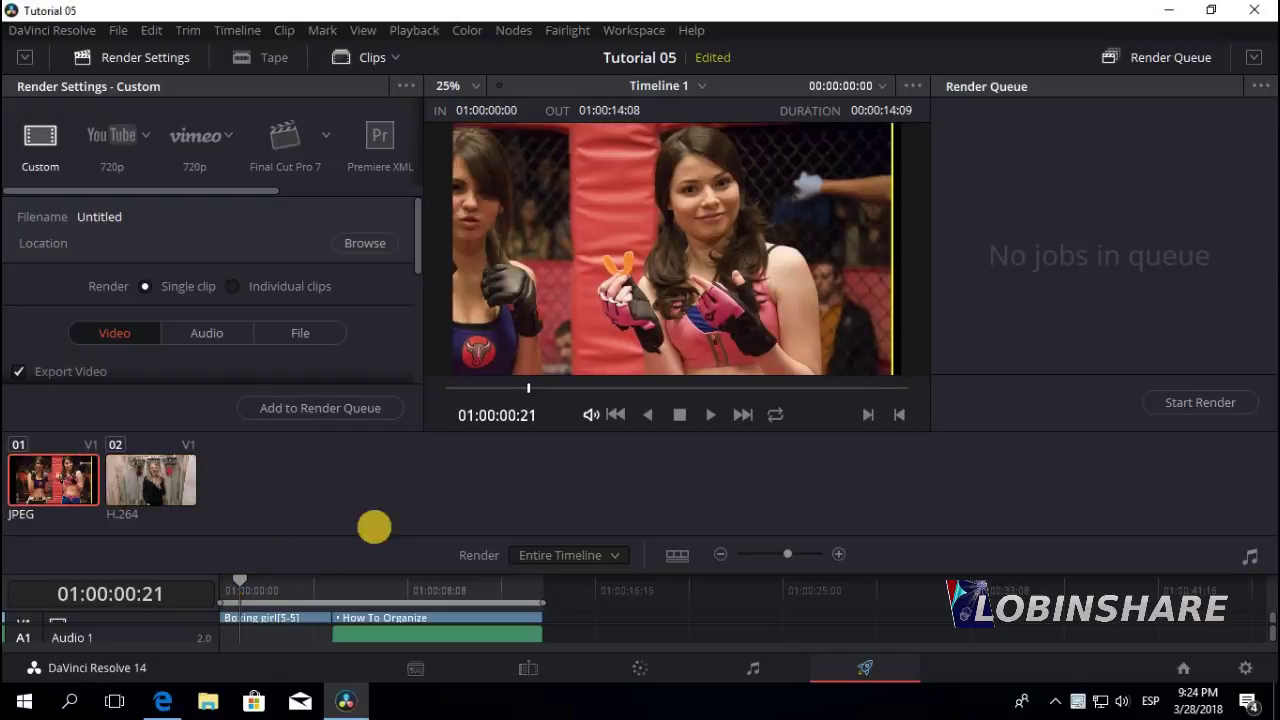
pyautogui.click(710, 420)
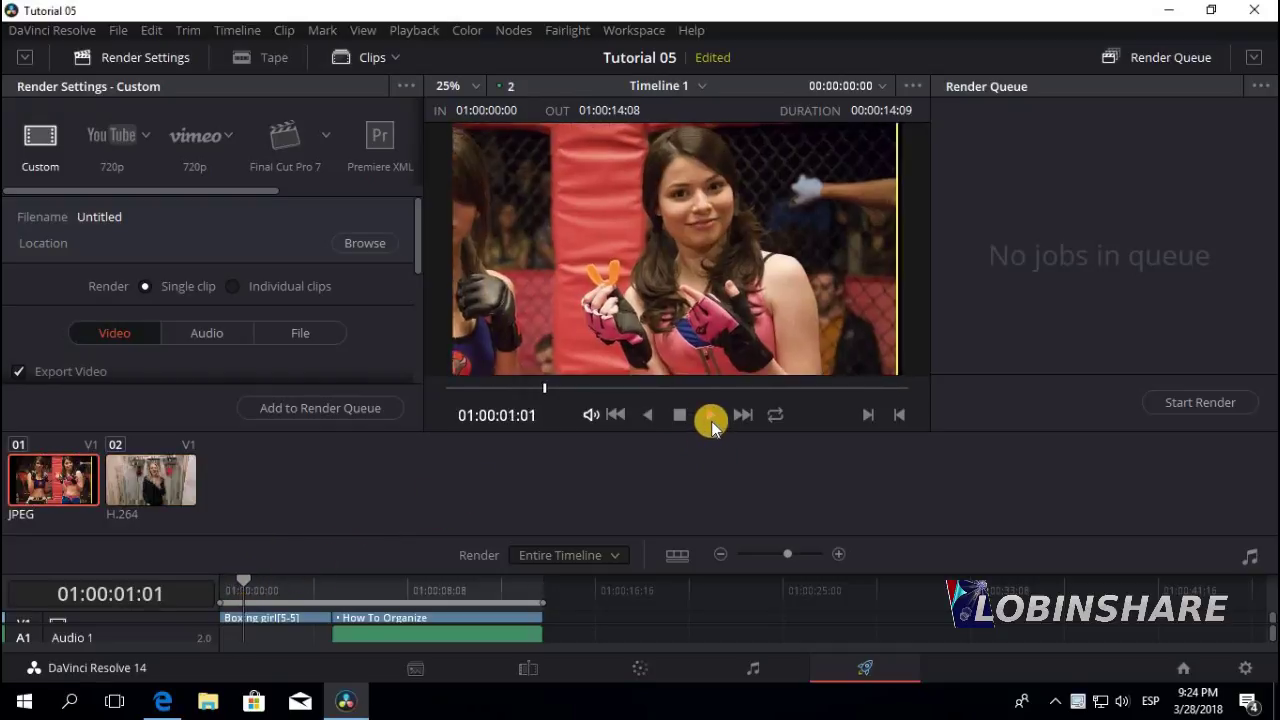
pyautogui.click(680, 424)
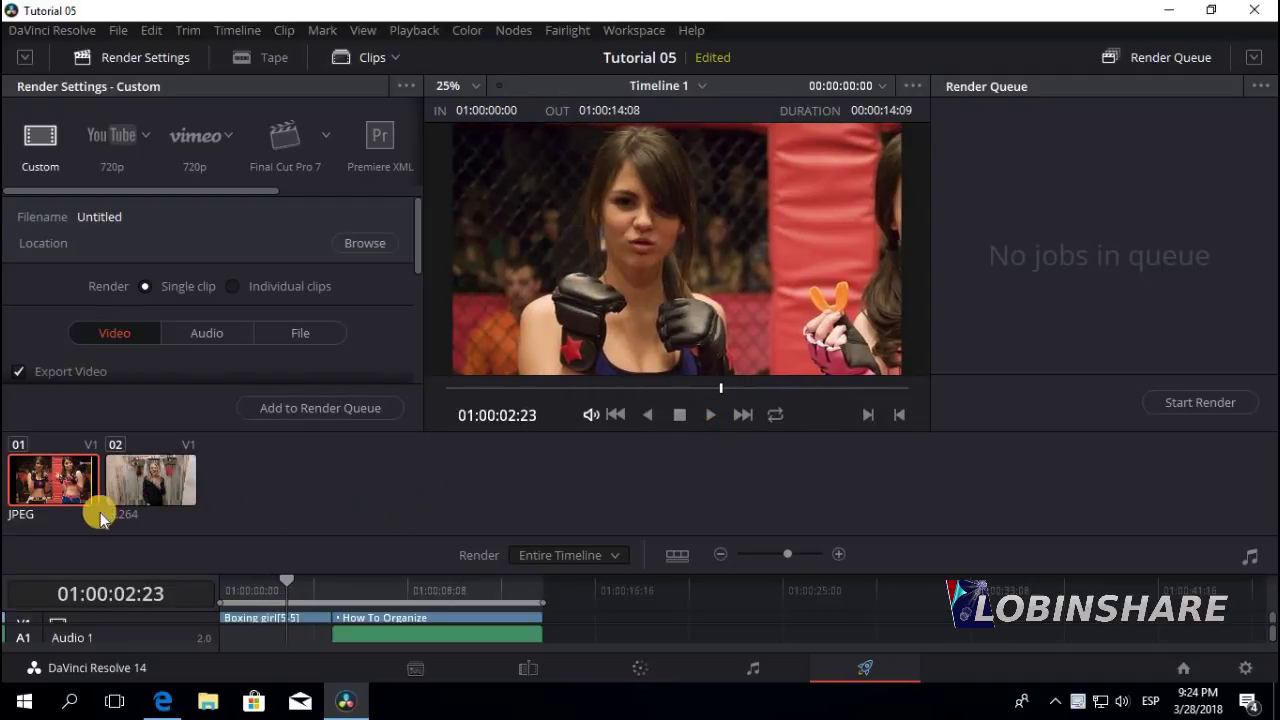
pyautogui.click(127, 490)
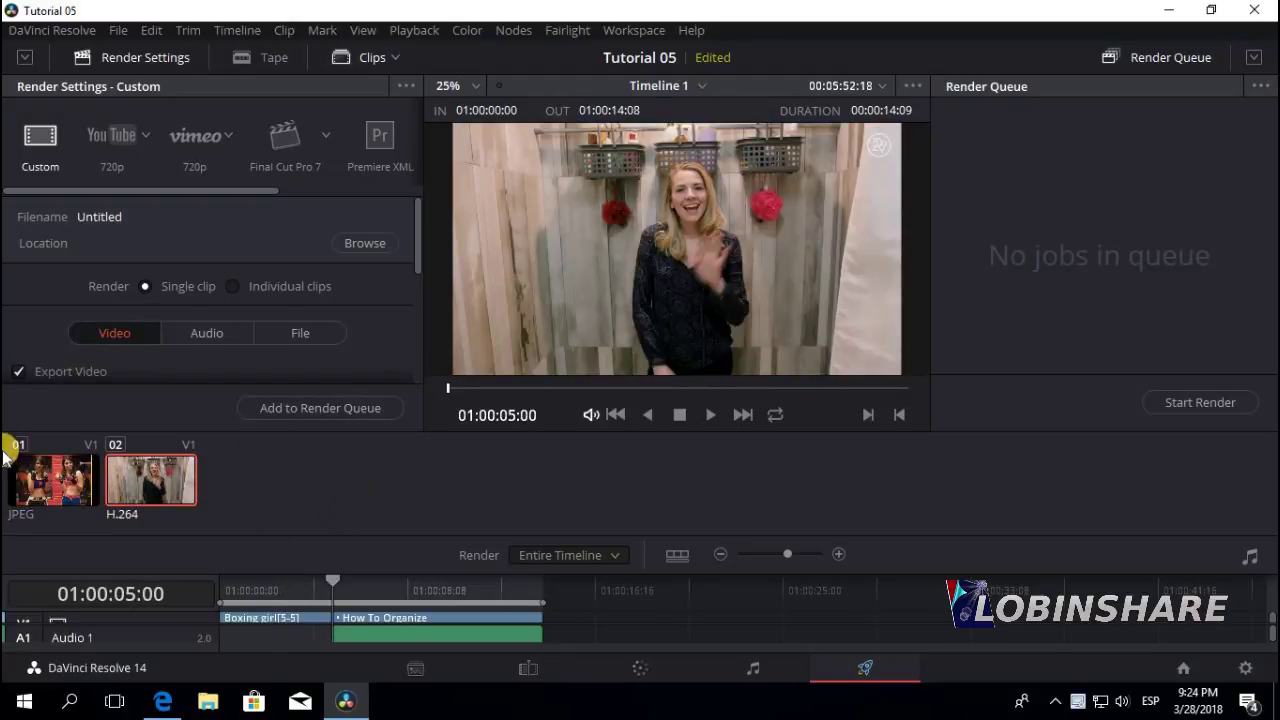
# Hide the clip thumbnails on the Deliver page to give the timeline more room.
pyautogui.click(364, 53)
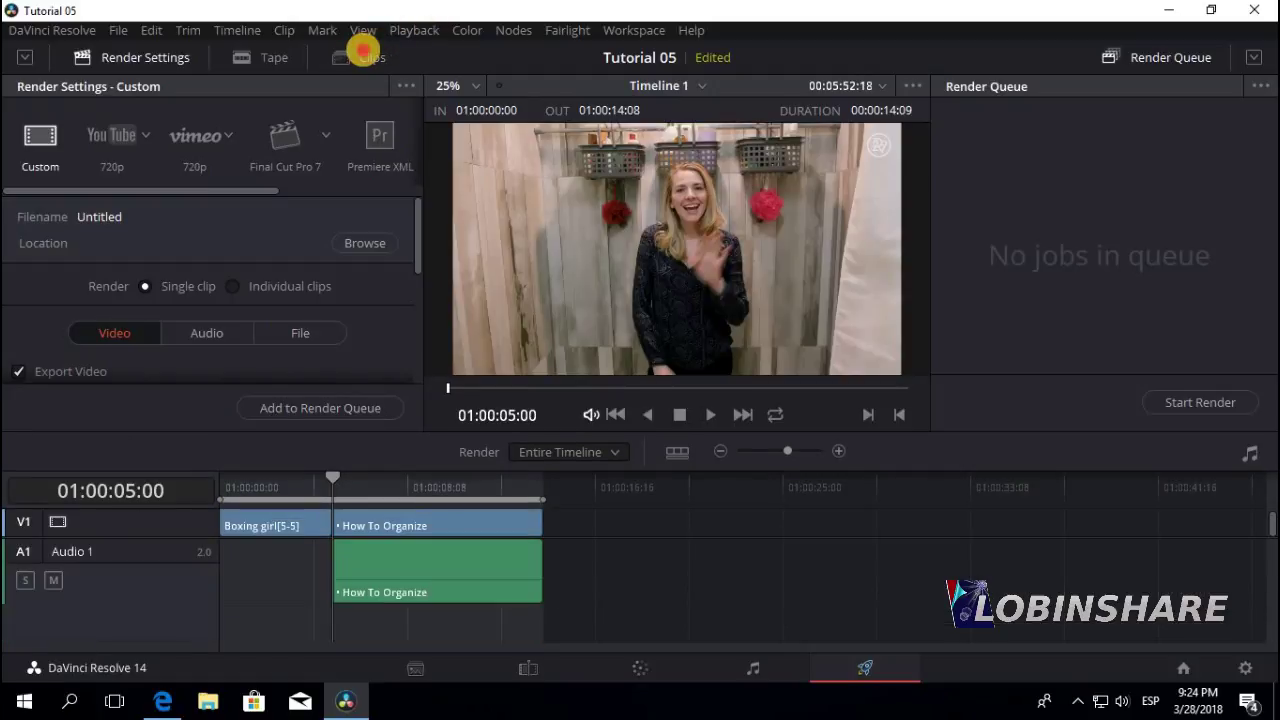
pyautogui.click(366, 56)
pyautogui.click(364, 56)
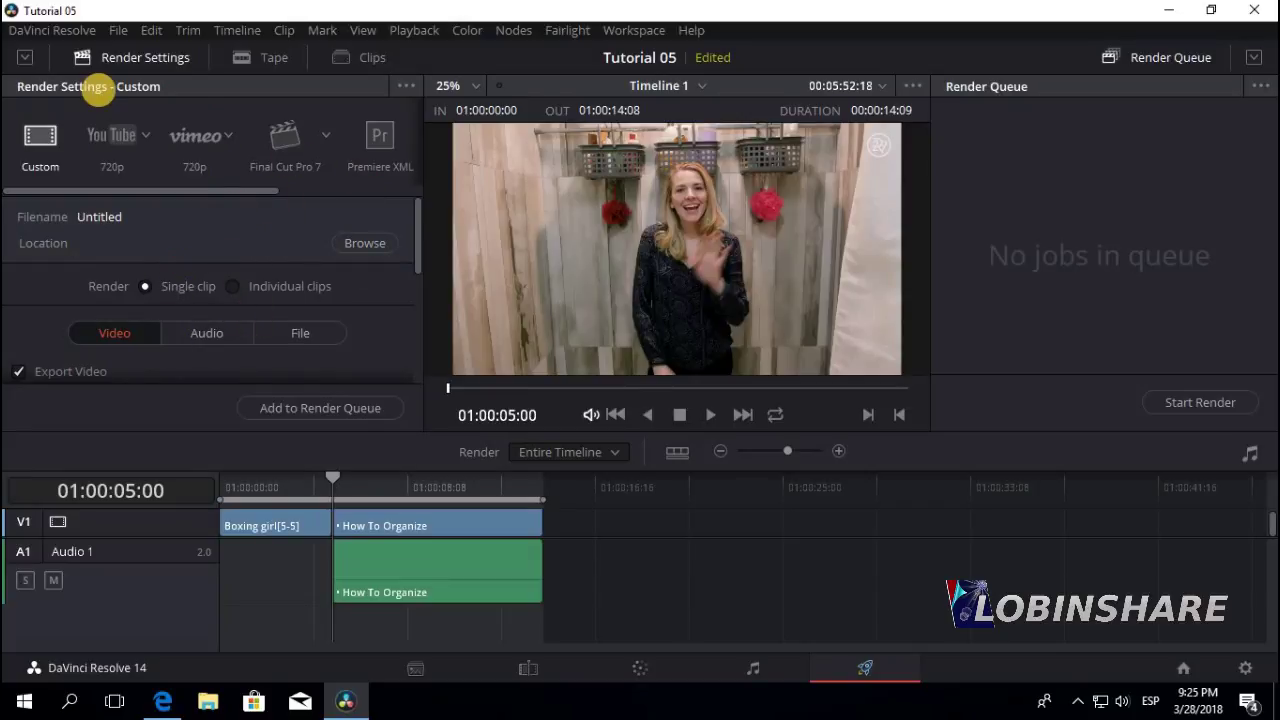
# Expand the render settings to full height and look through their Video, Audio and File options.
pyautogui.click(24, 60)
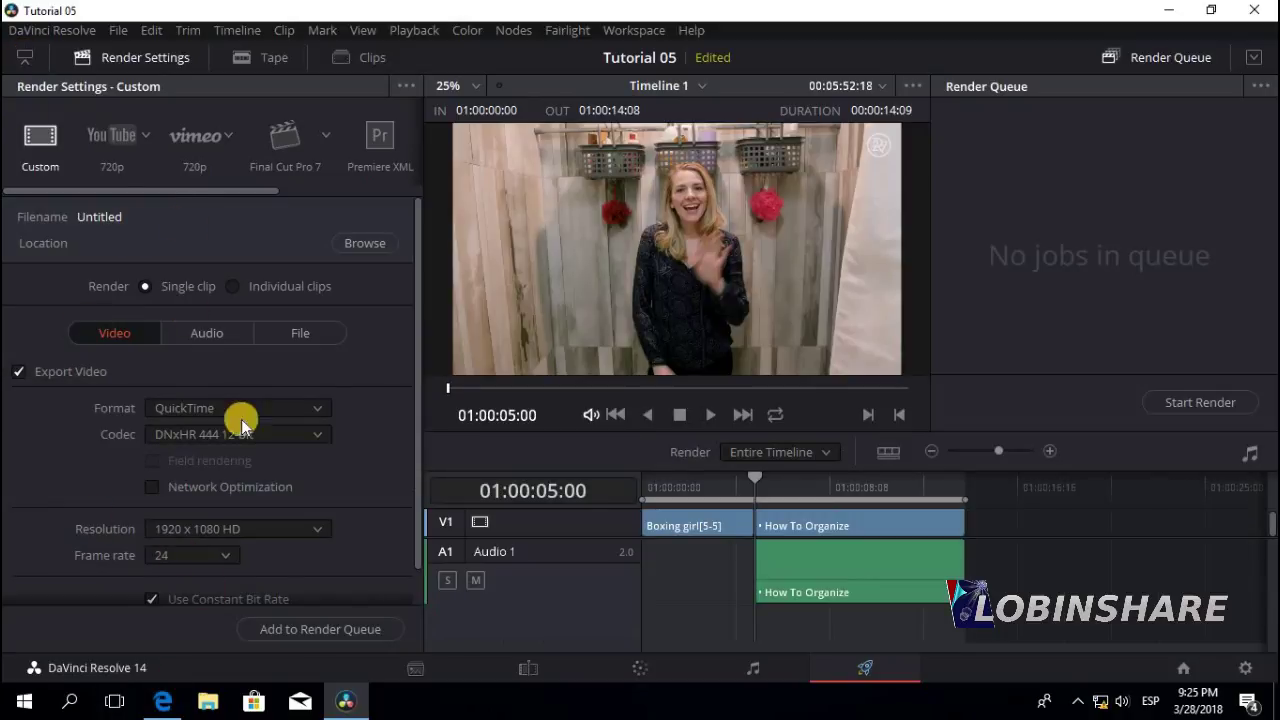
pyautogui.scroll(-1, 241, 472)
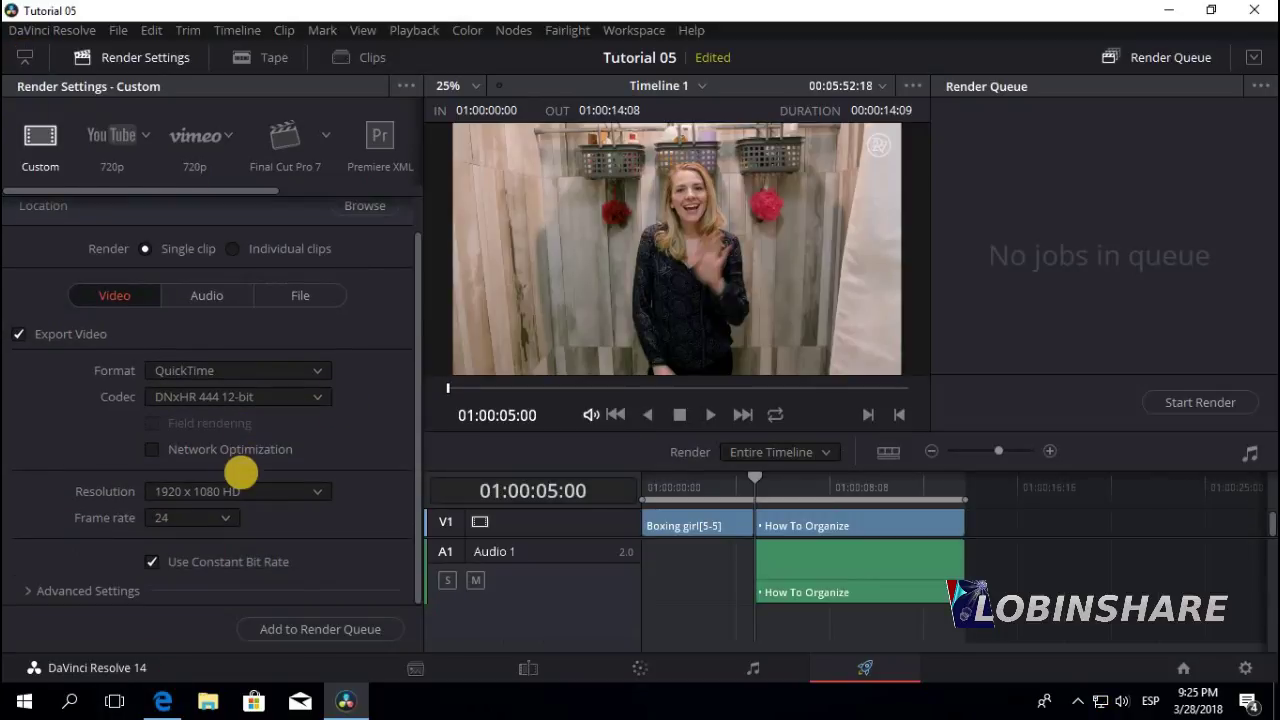
pyautogui.scroll(1, 241, 472)
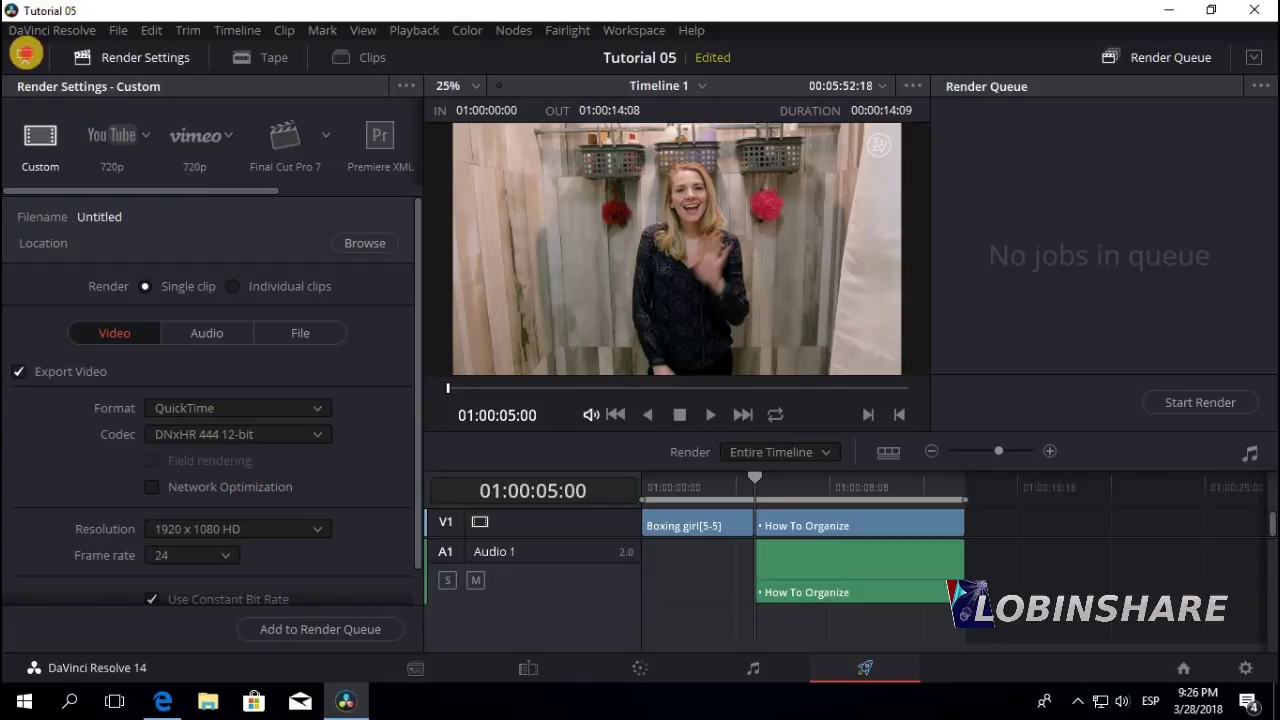
pyautogui.click(24, 57)
pyautogui.click(26, 58)
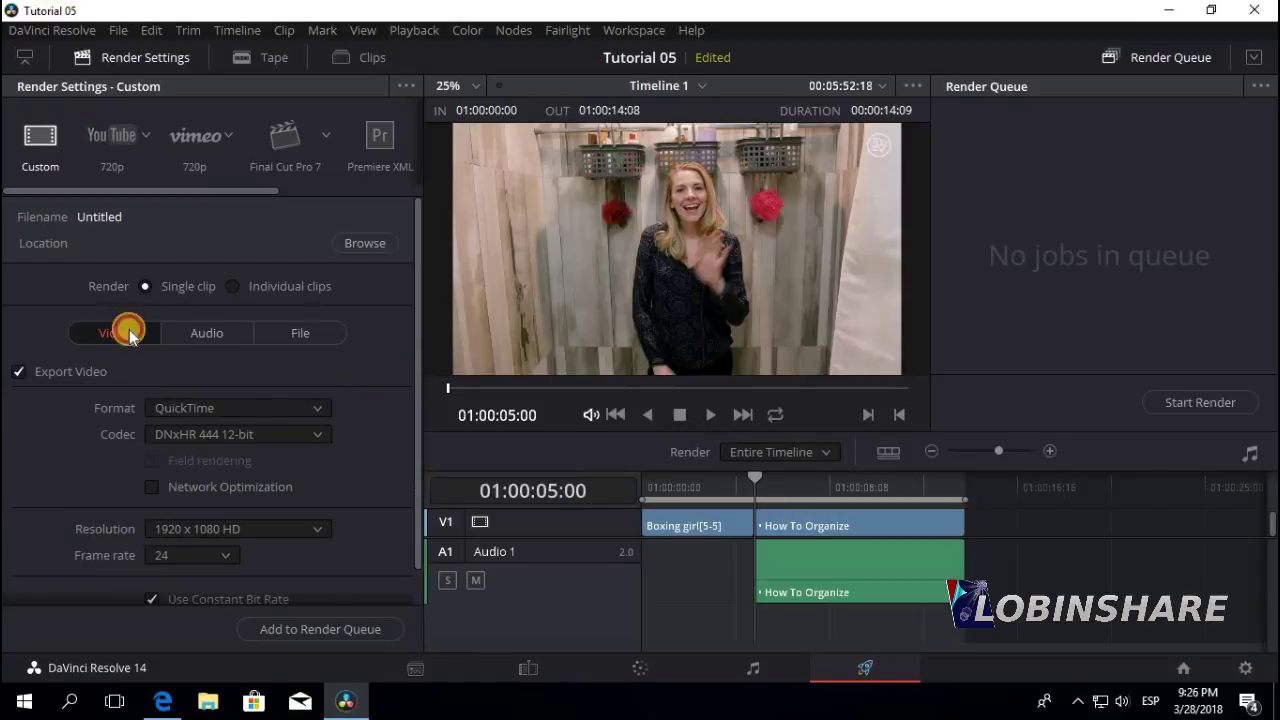
pyautogui.click(222, 336)
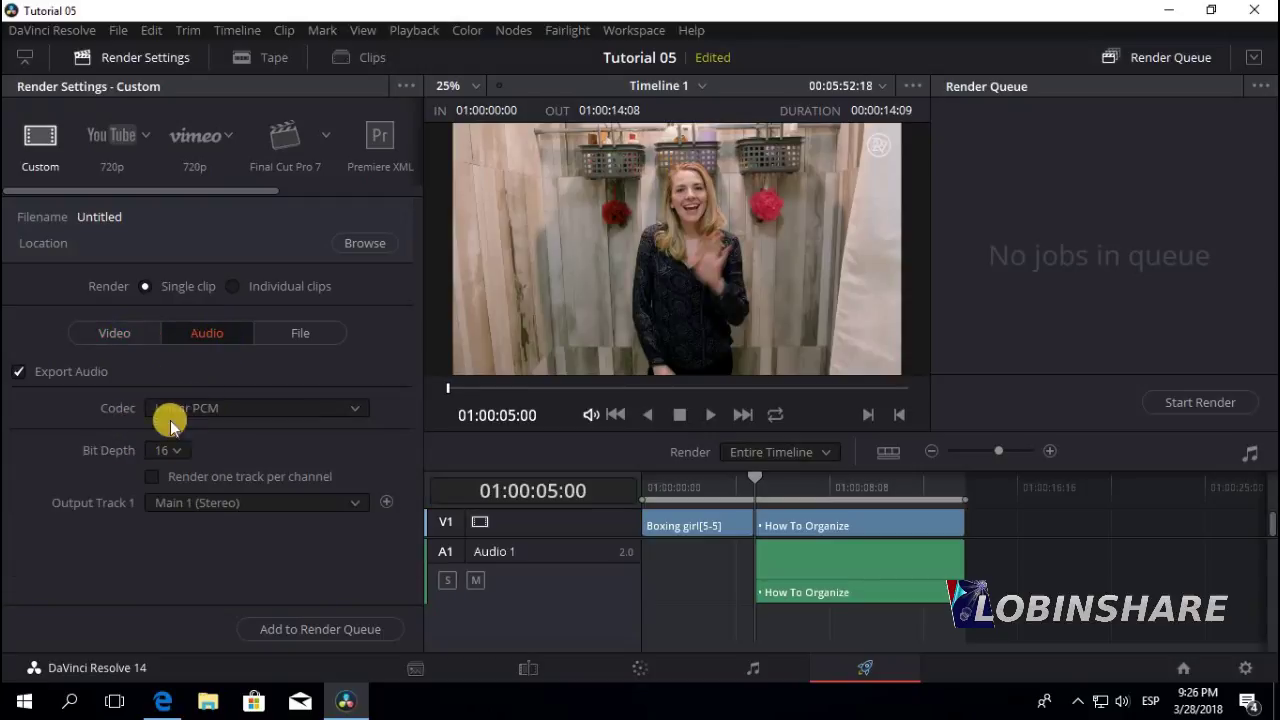
pyautogui.click(288, 332)
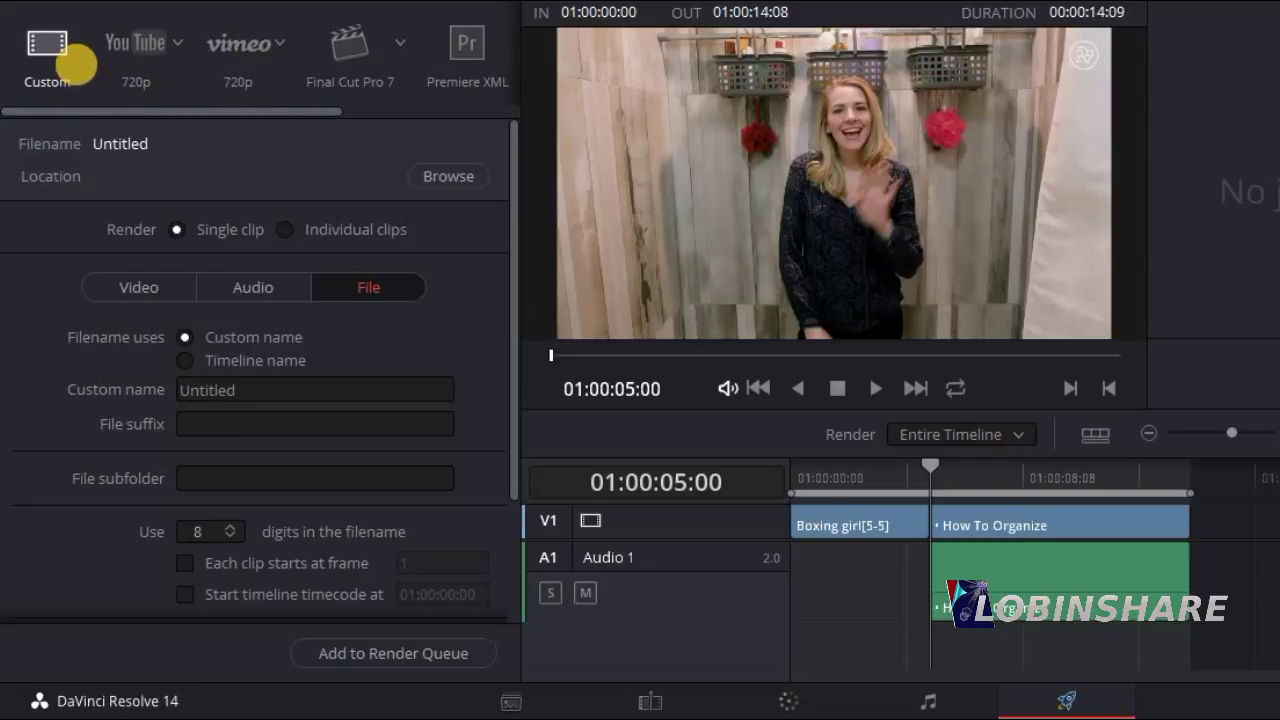
# Apply the YouTube render preset at 720p.
pyautogui.click(66, 60)
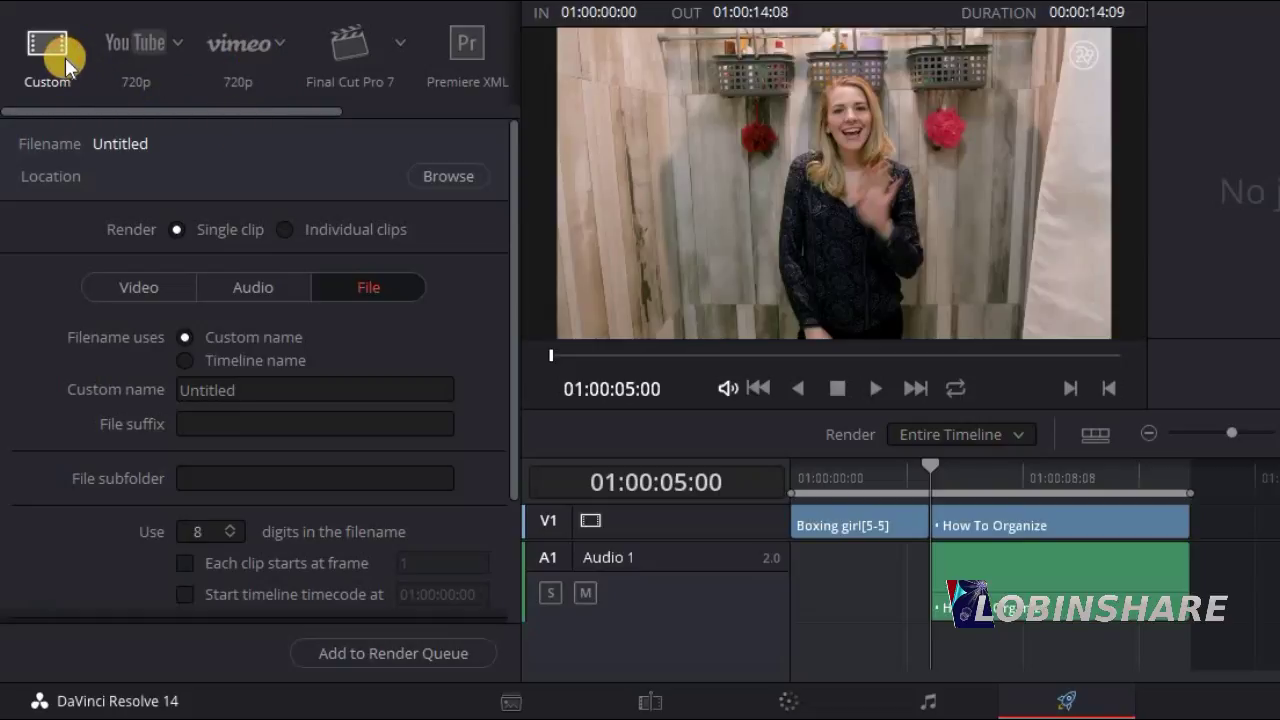
pyautogui.click(137, 70)
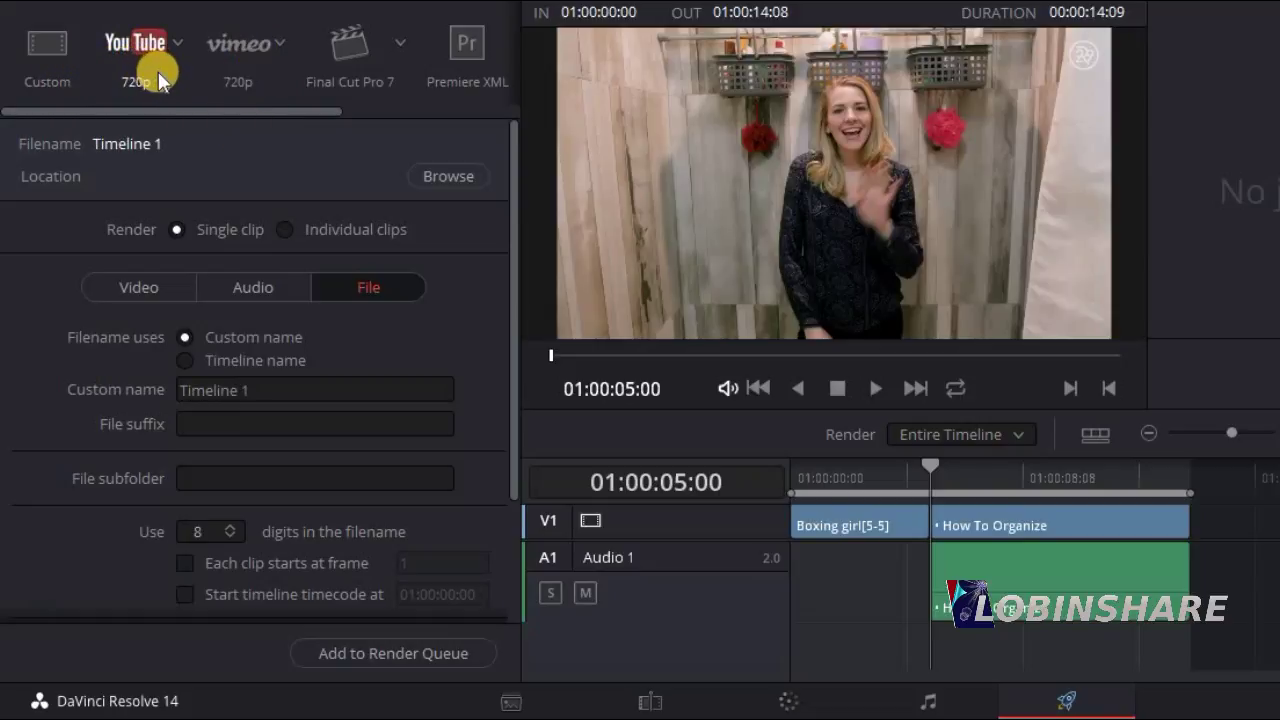
pyautogui.click(180, 45)
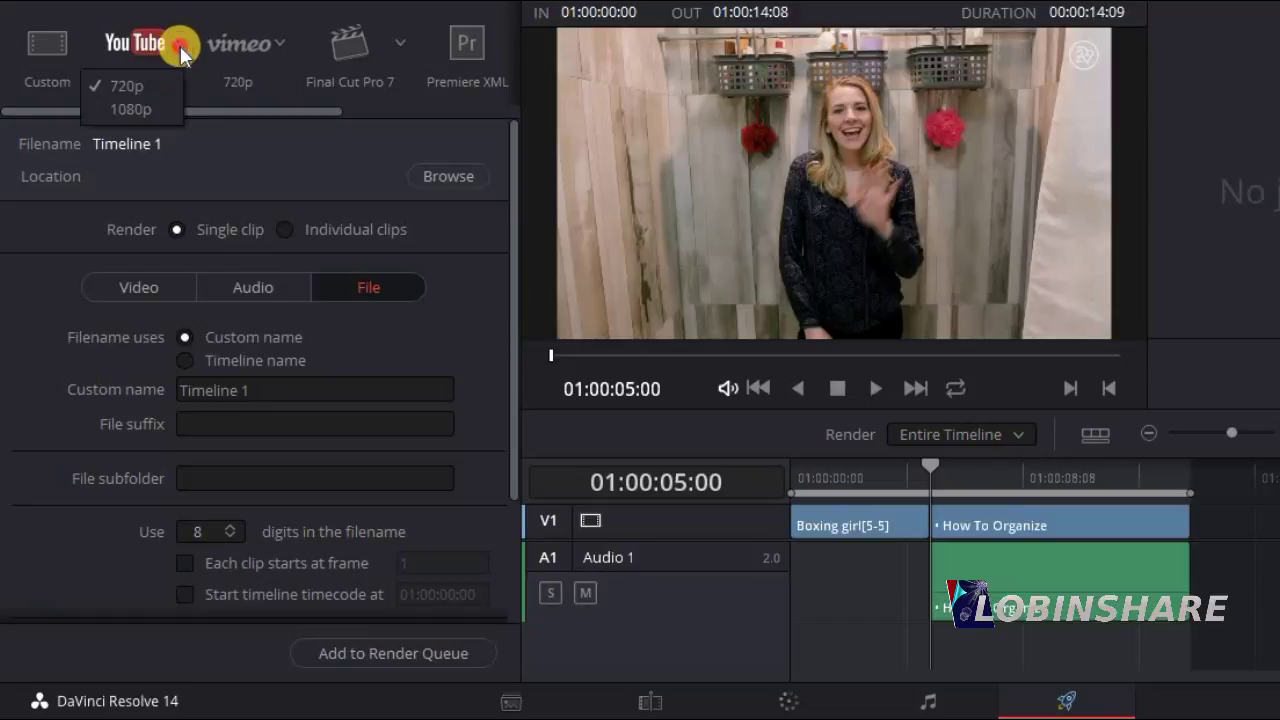
pyautogui.click(137, 88)
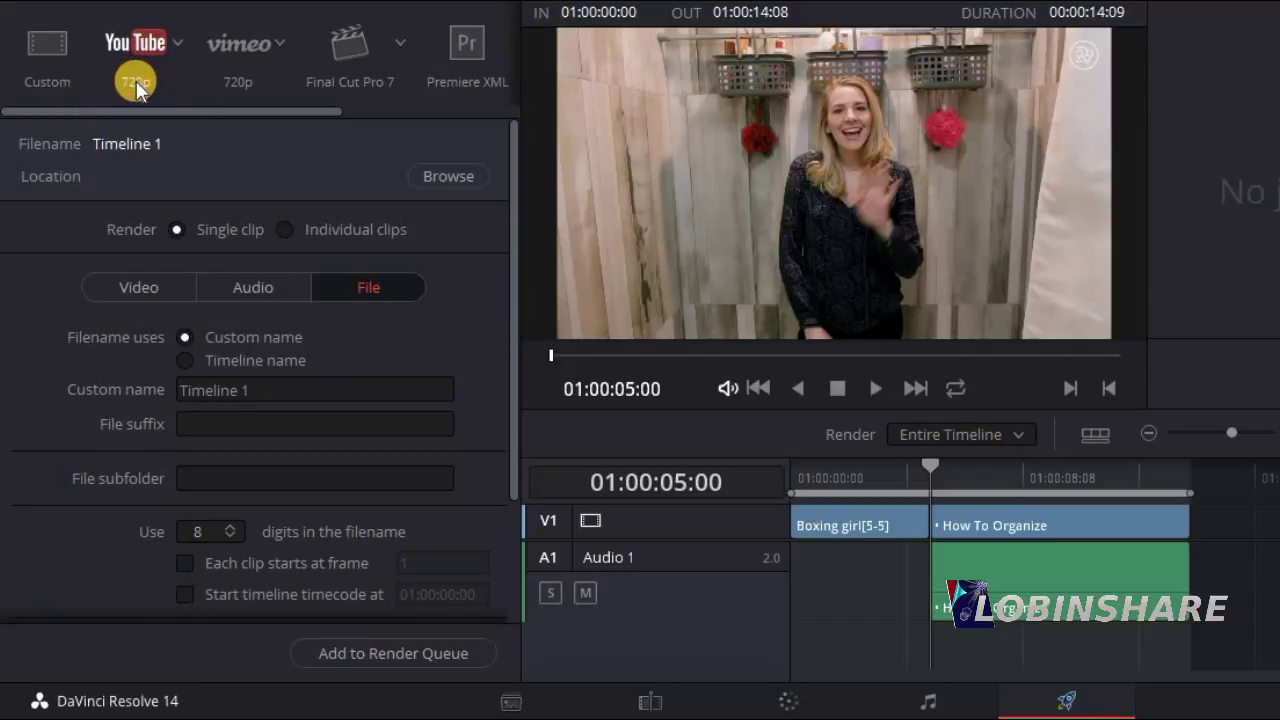
# Set the video export format to MP4 in the YouTube preset's video settings.
pyautogui.click(141, 288)
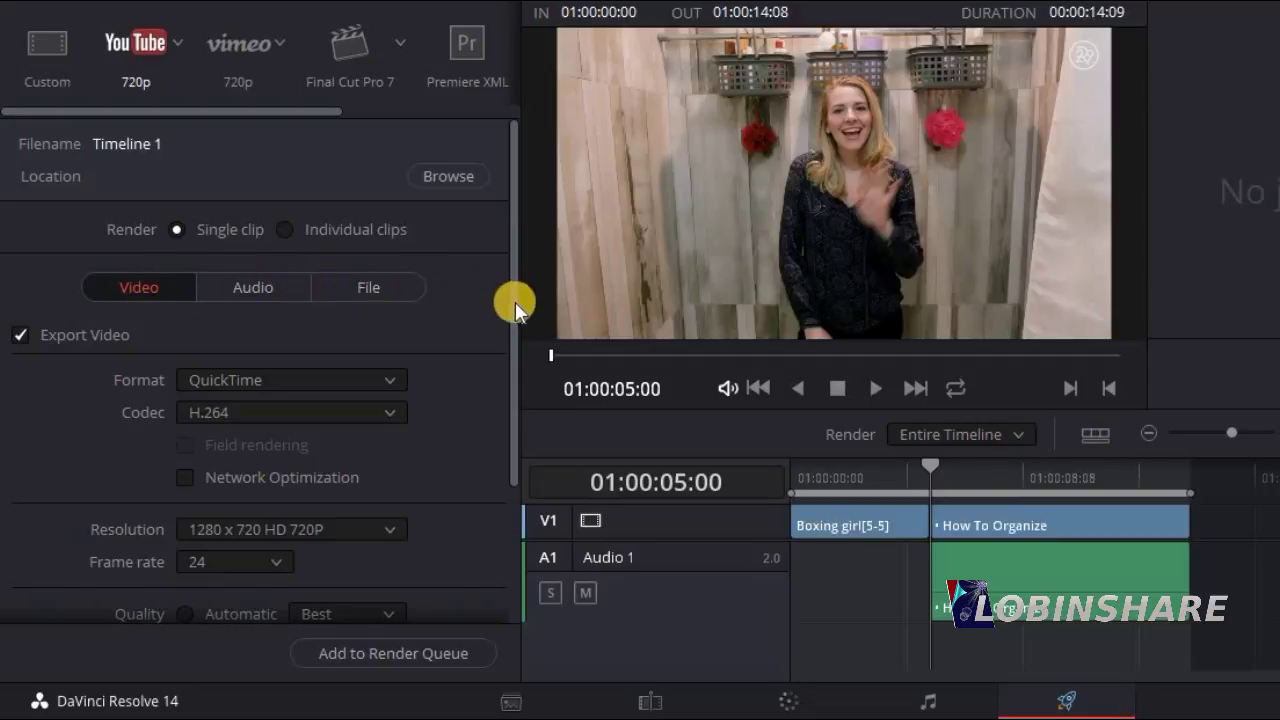
pyautogui.moveTo(516, 301); pyautogui.dragTo(514, 360)
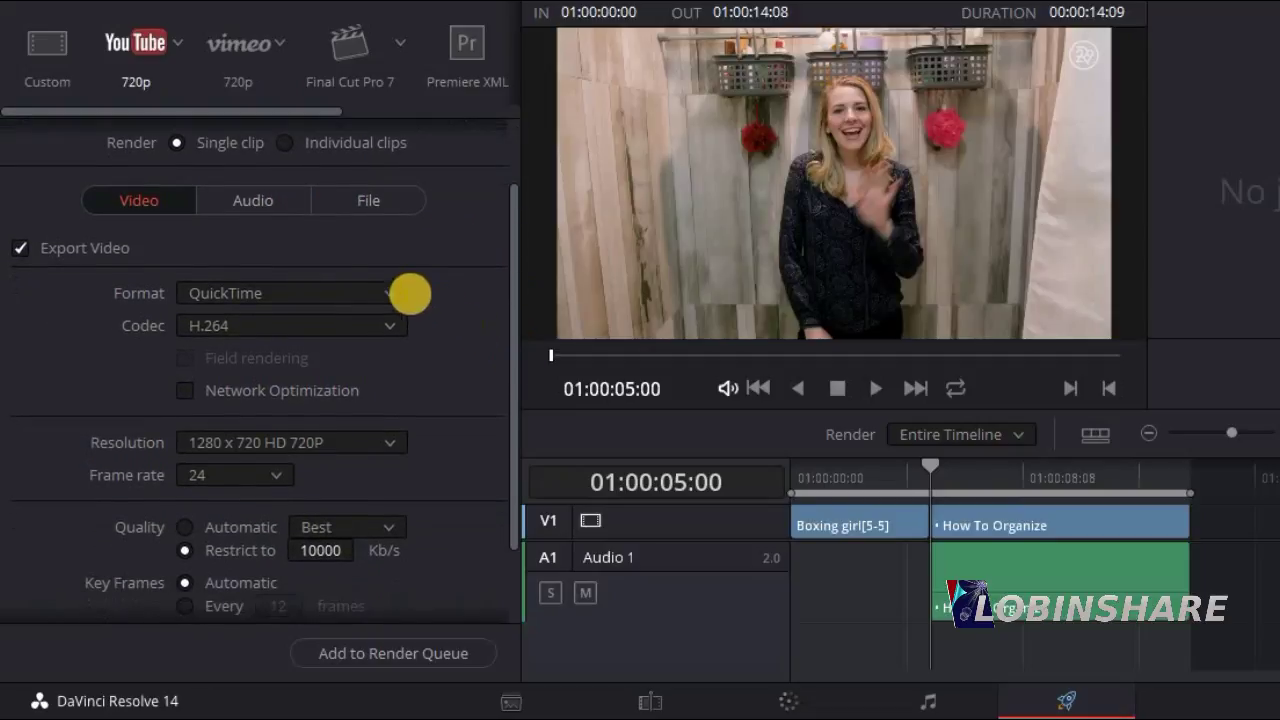
pyautogui.click(392, 290)
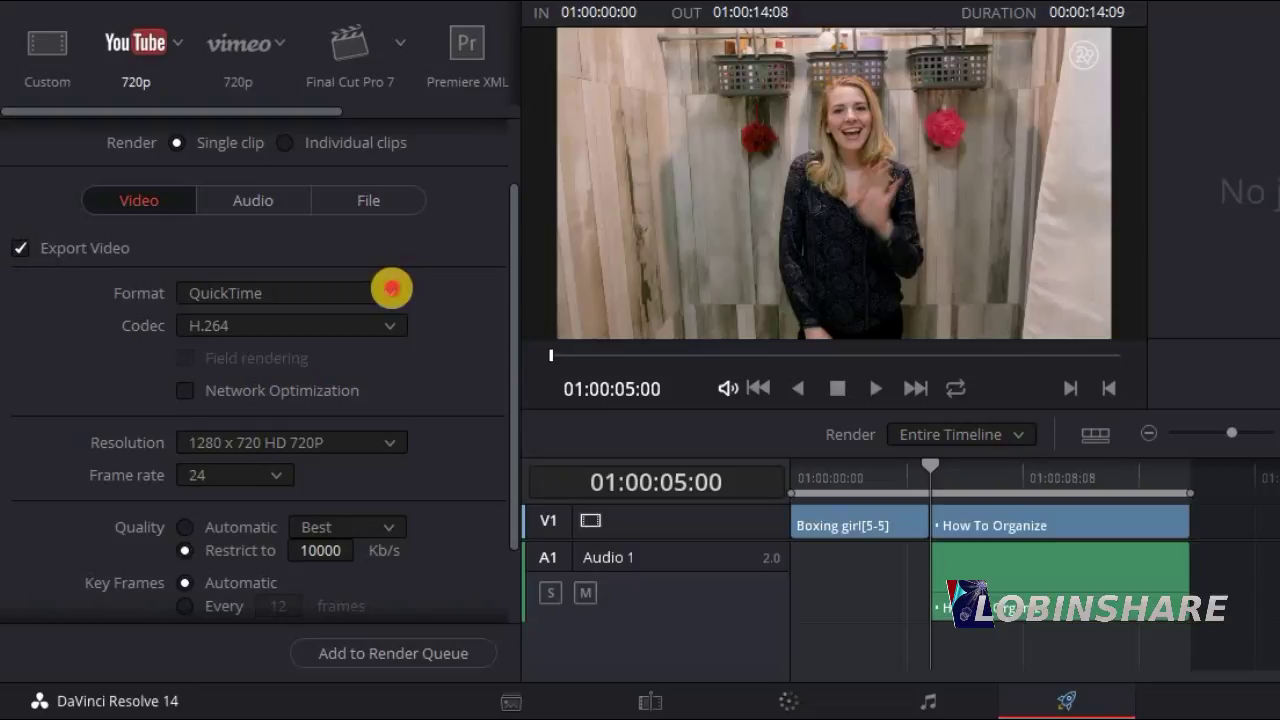
pyautogui.scroll(-1, 330, 410)
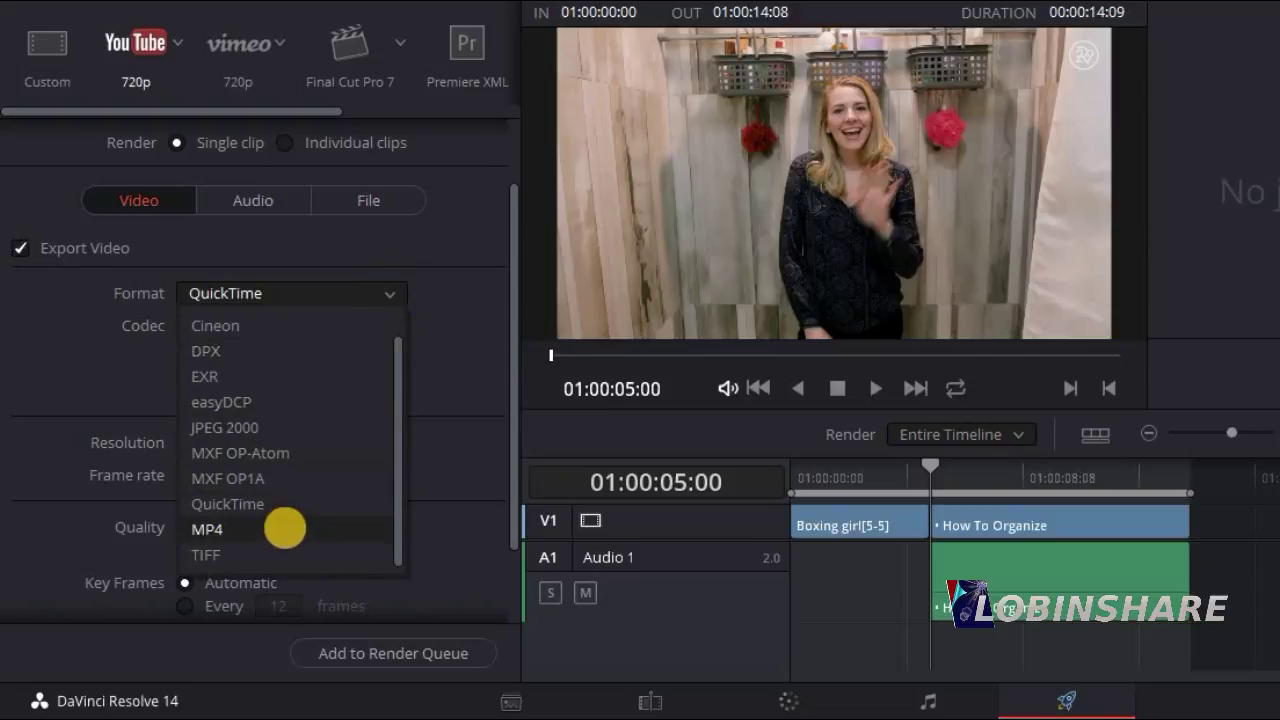
pyautogui.click(285, 532)
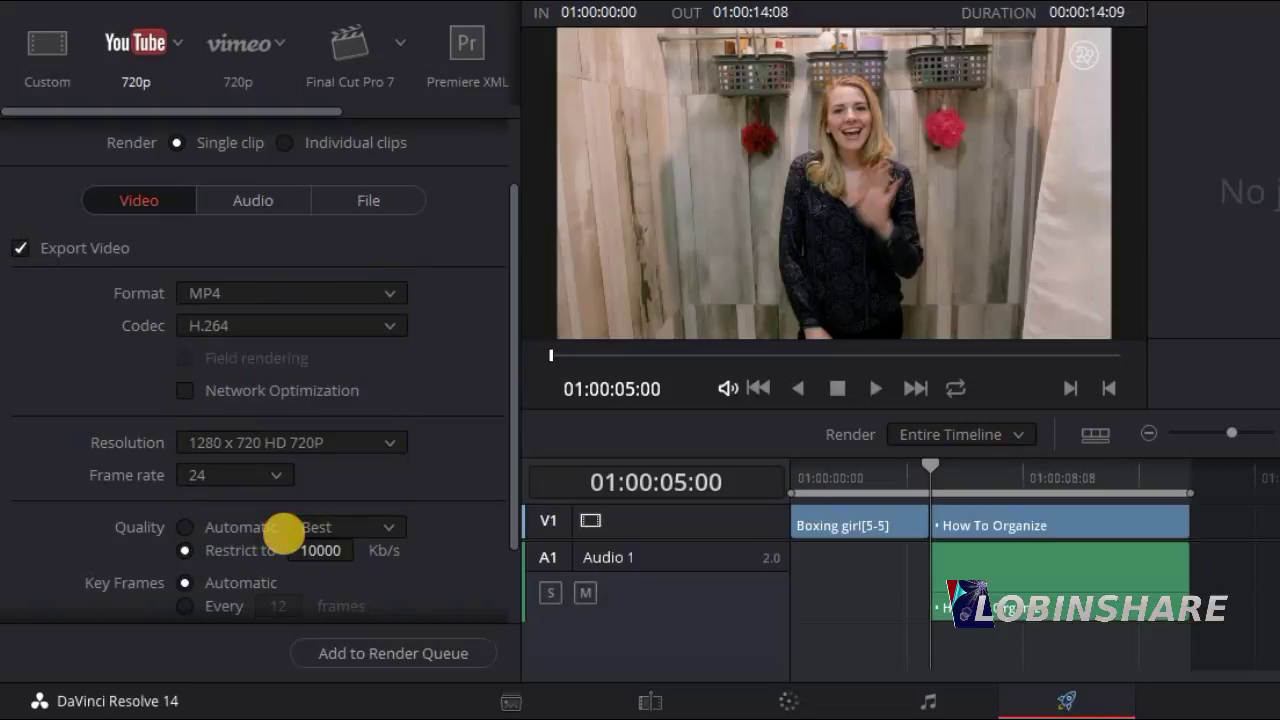
# Set the video export format to QuickTime and the resolution to 3840 x 2160 Ultra HD.
pyautogui.click(386, 288)
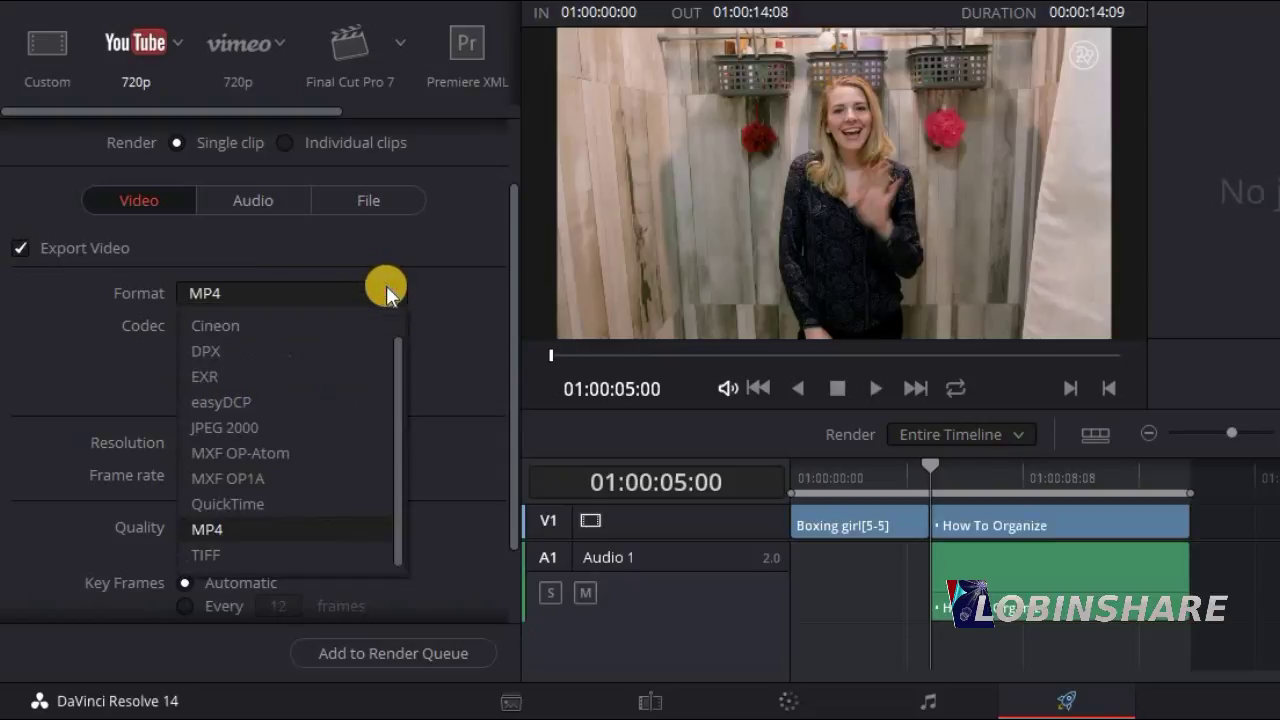
pyautogui.click(332, 500)
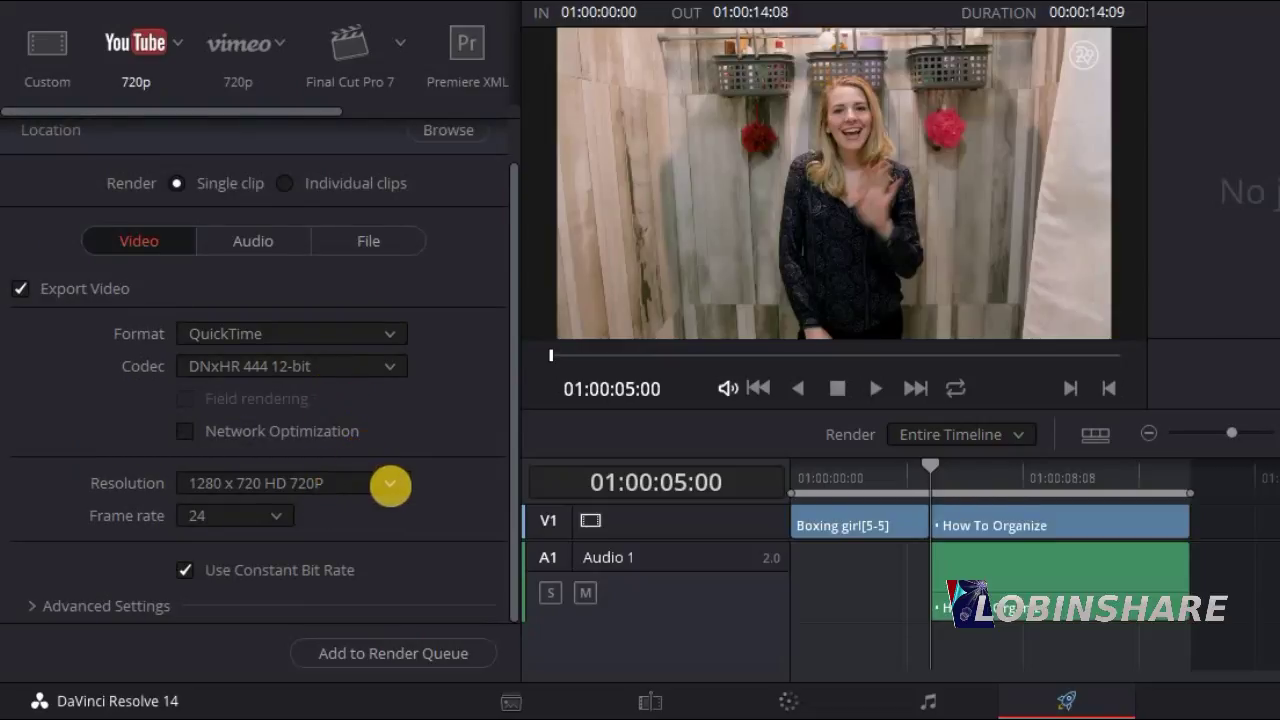
pyautogui.click(390, 485)
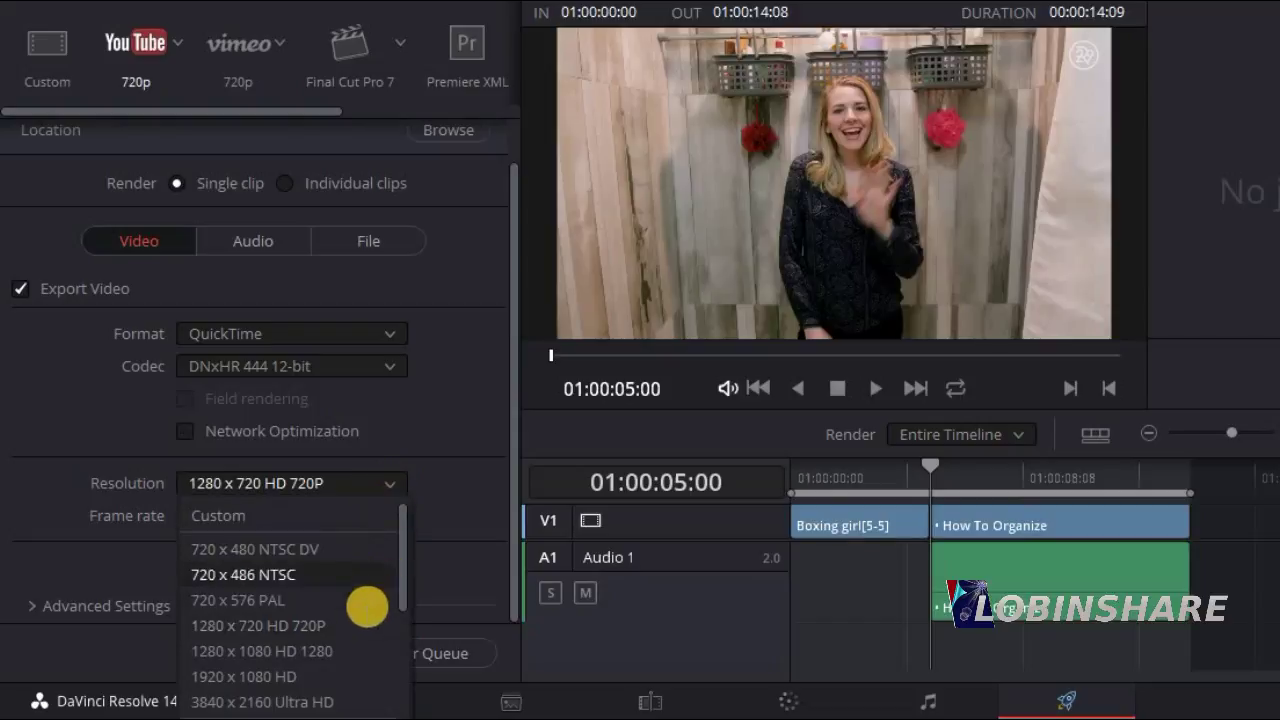
pyautogui.click(347, 703)
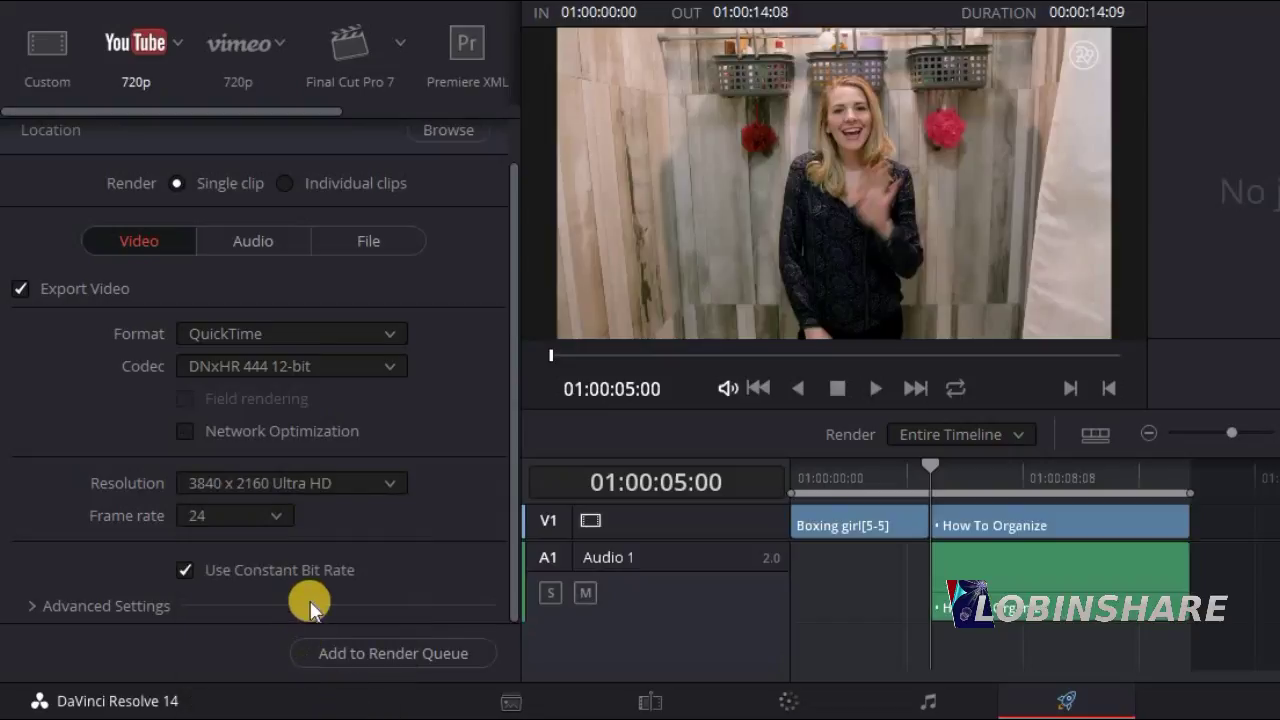
# Set the export frame rate to 24 and the resolution to 1280 x 720 HD 720P.
pyautogui.click(284, 515)
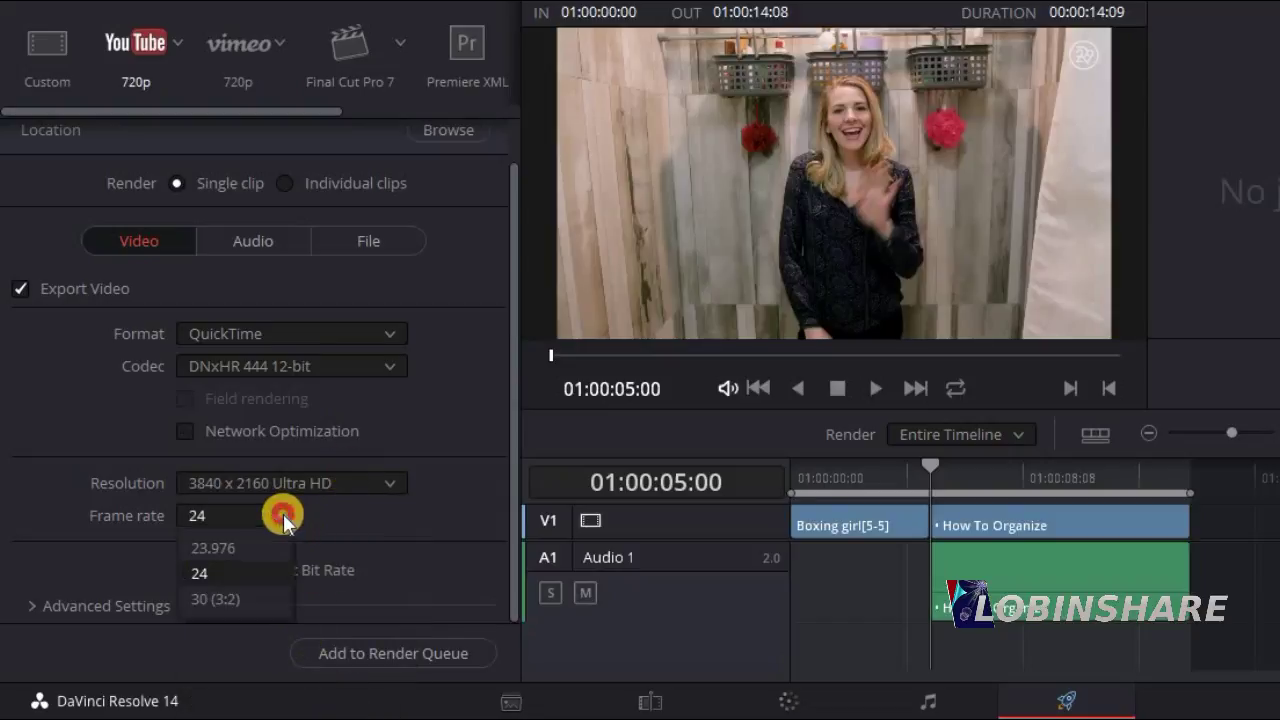
pyautogui.click(254, 566)
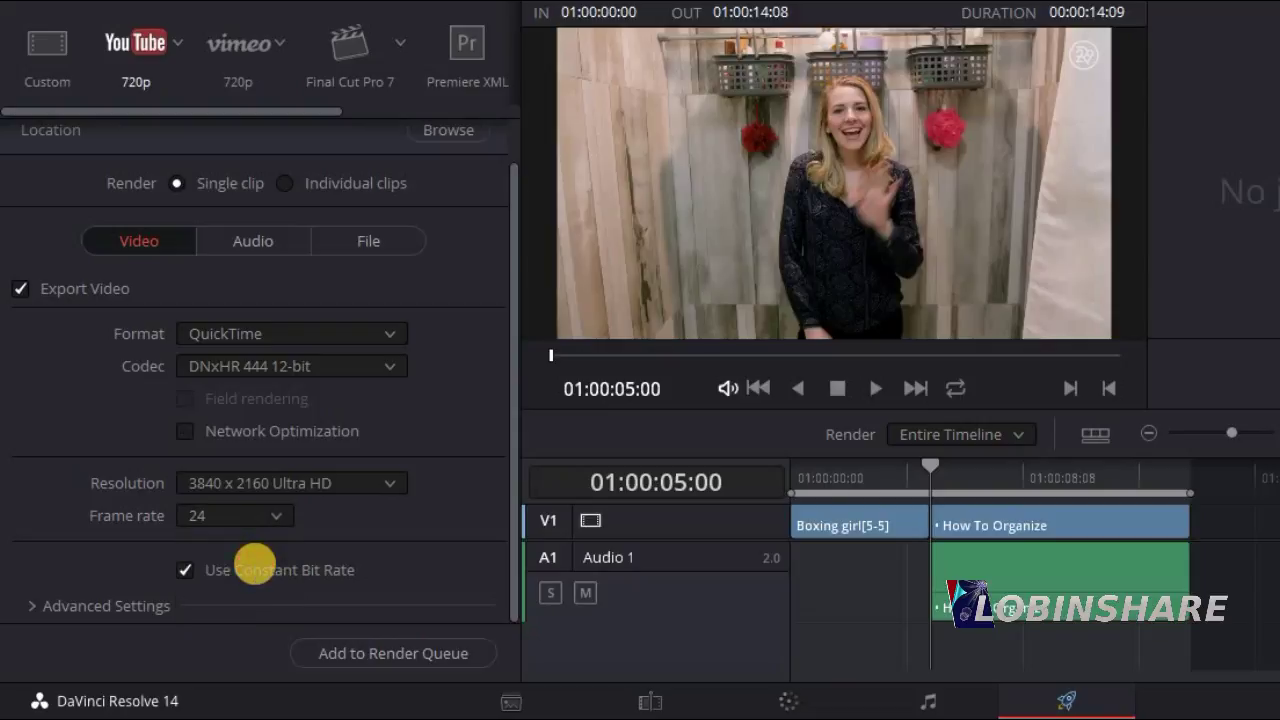
pyautogui.click(390, 483)
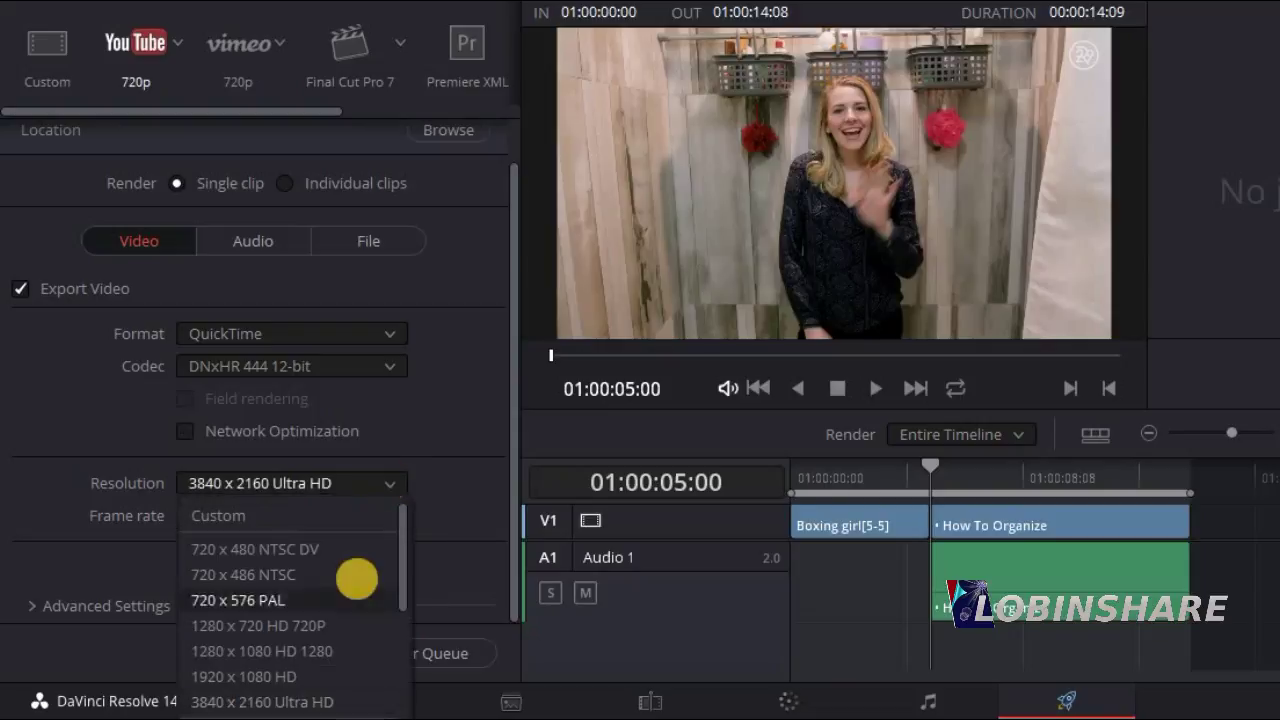
pyautogui.click(343, 628)
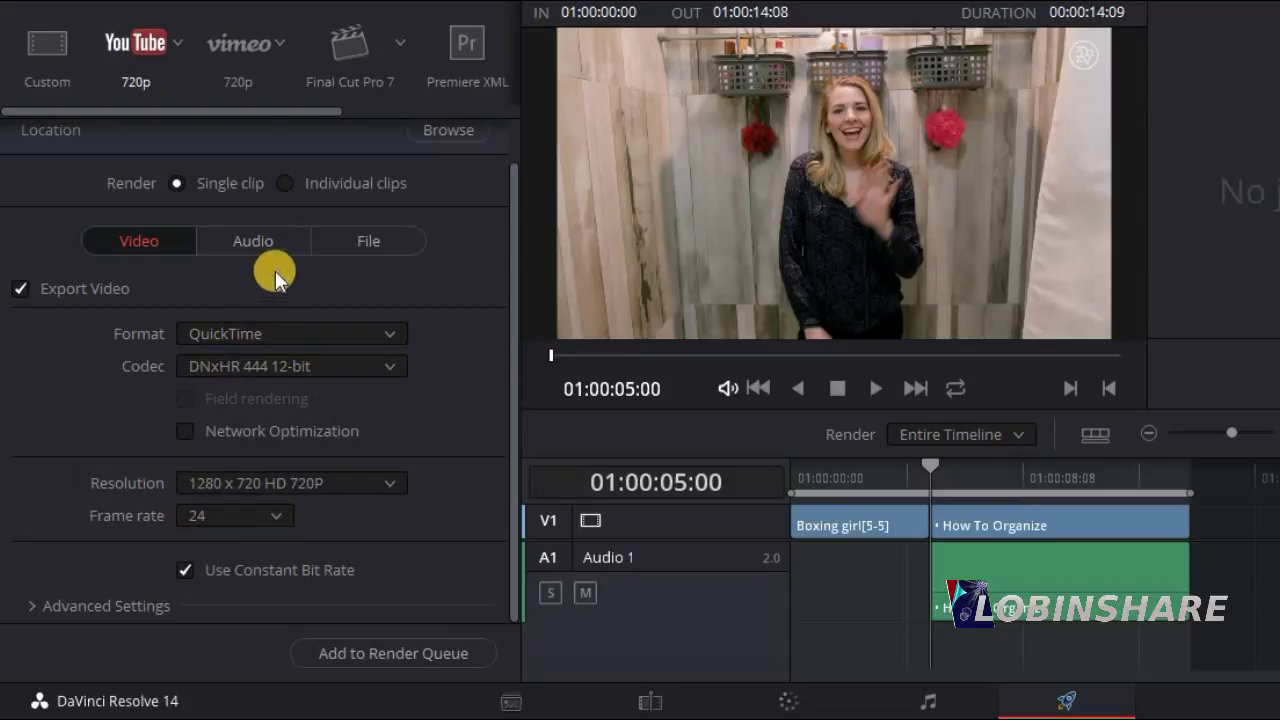
# Use AAC as the codec in the audio export settings.
pyautogui.click(299, 244)
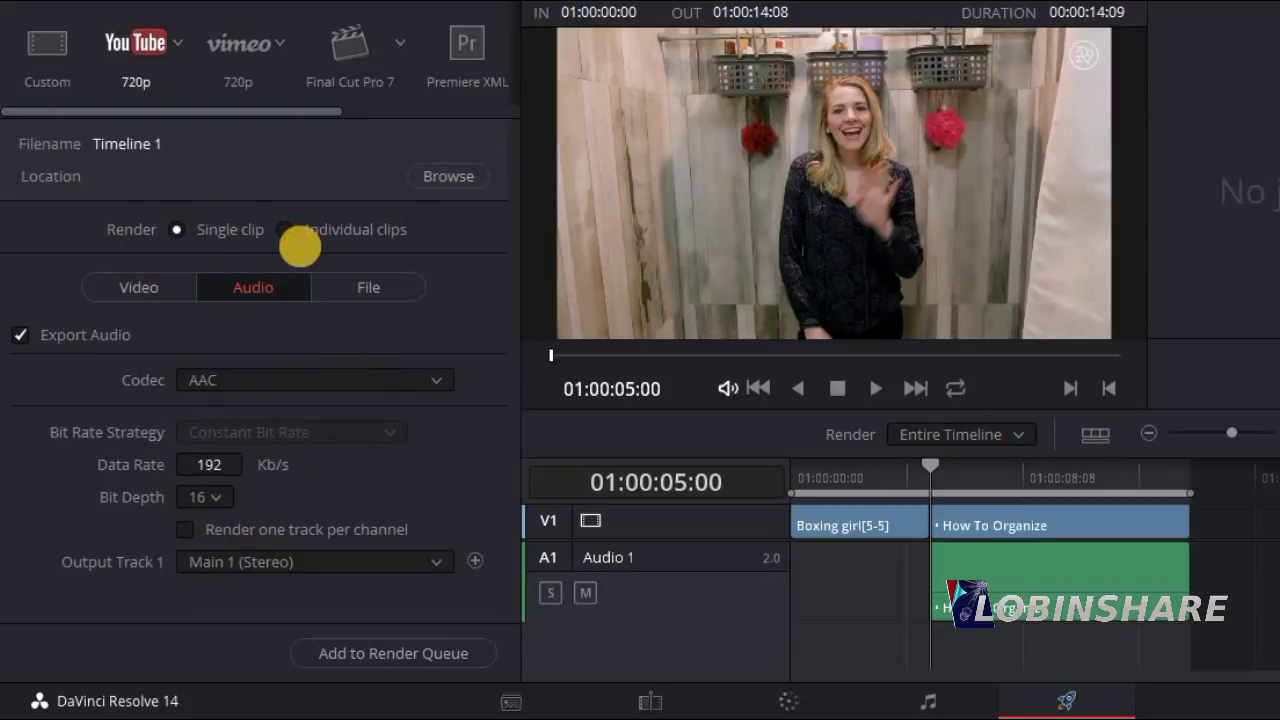
pyautogui.click(400, 379)
pyautogui.click(215, 433)
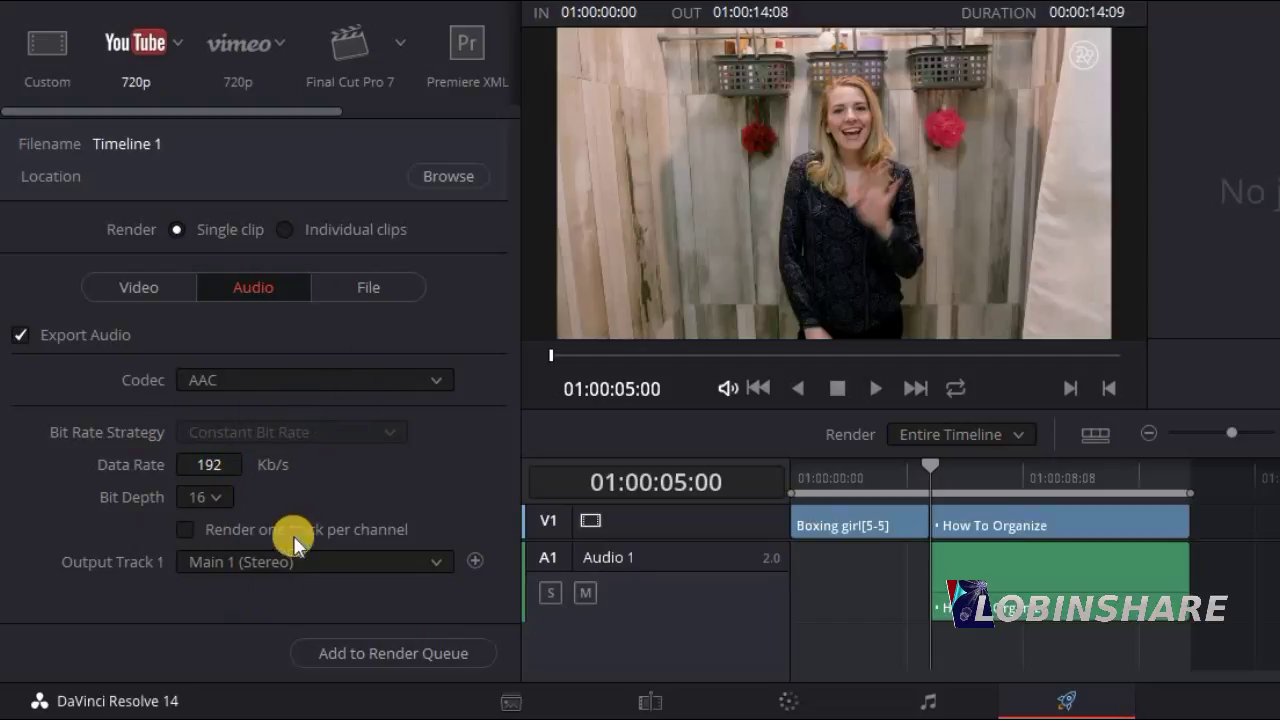
# Set the custom name of the exported file to TUTORIAL 05.
pyautogui.click(332, 286)
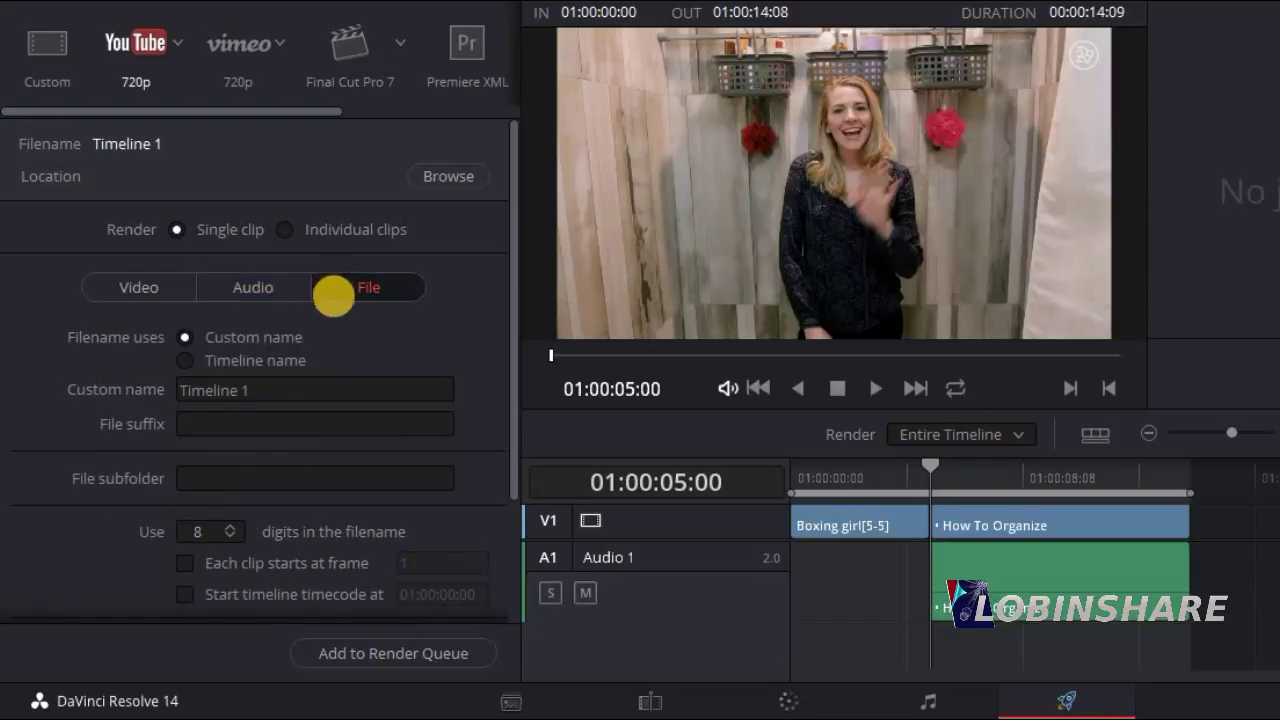
pyautogui.tripleClick(298, 389)
pyautogui.write('TUTORIAL 05')
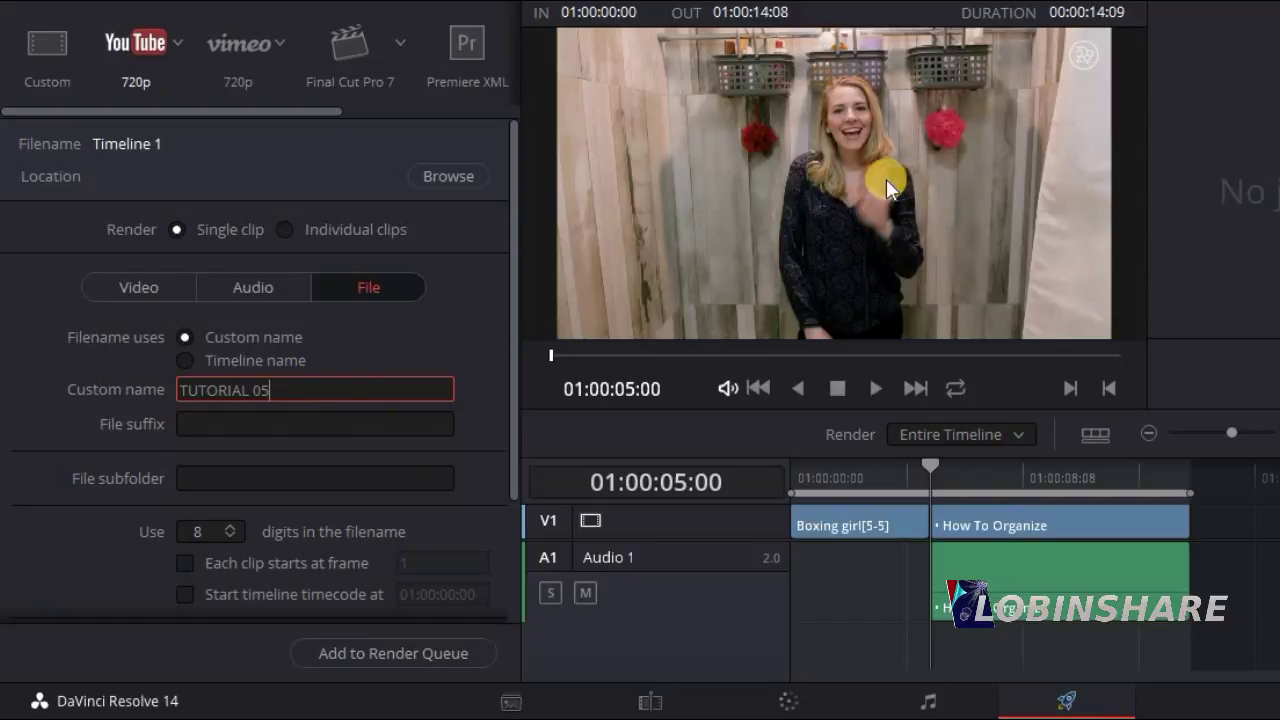
pyautogui.click(200, 479)
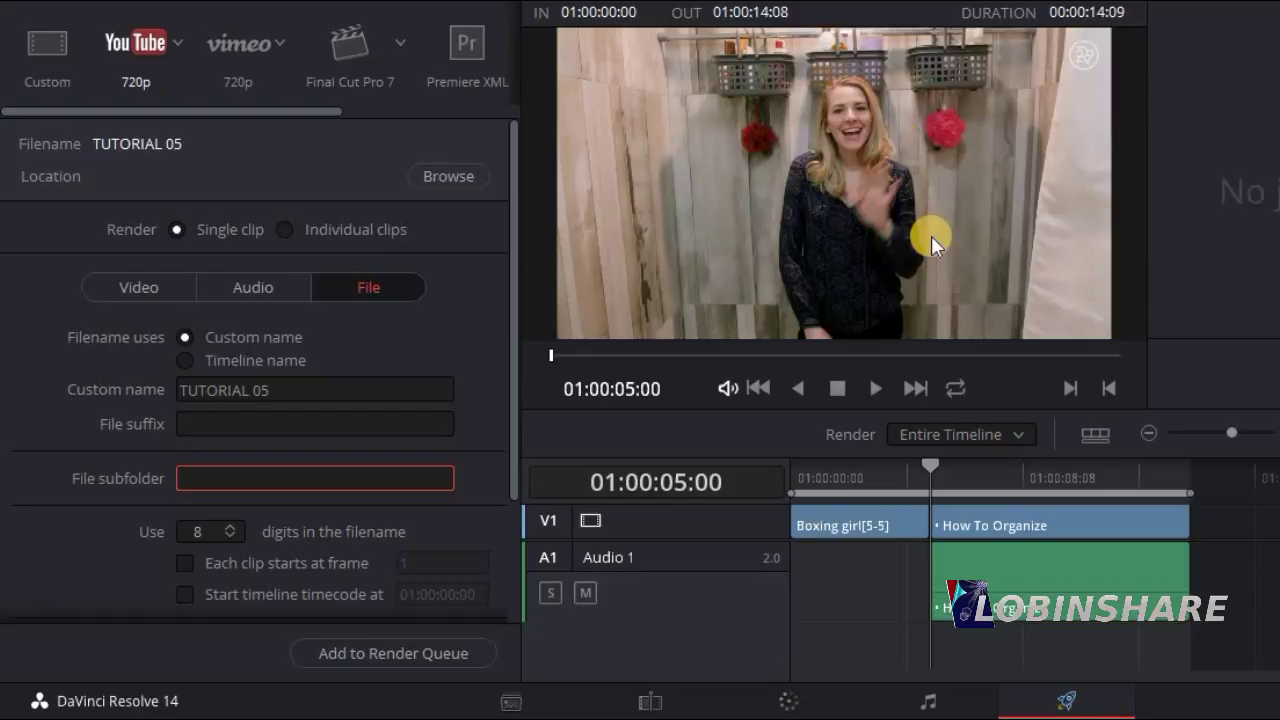
# Preview both timeline clips and compare the Individual clips and Single clip render modes, ending on Single clip with the File settings shown.
pyautogui.click(856, 526)
pyautogui.click(853, 470)
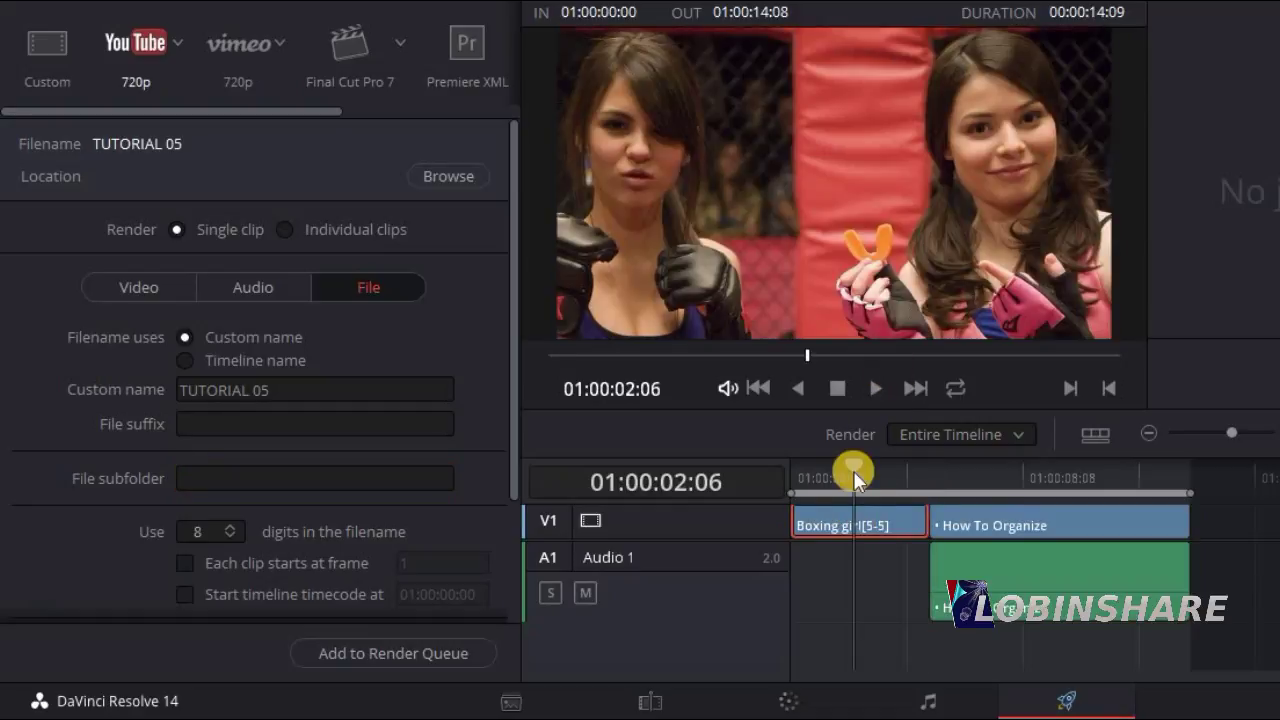
pyautogui.click(1052, 527)
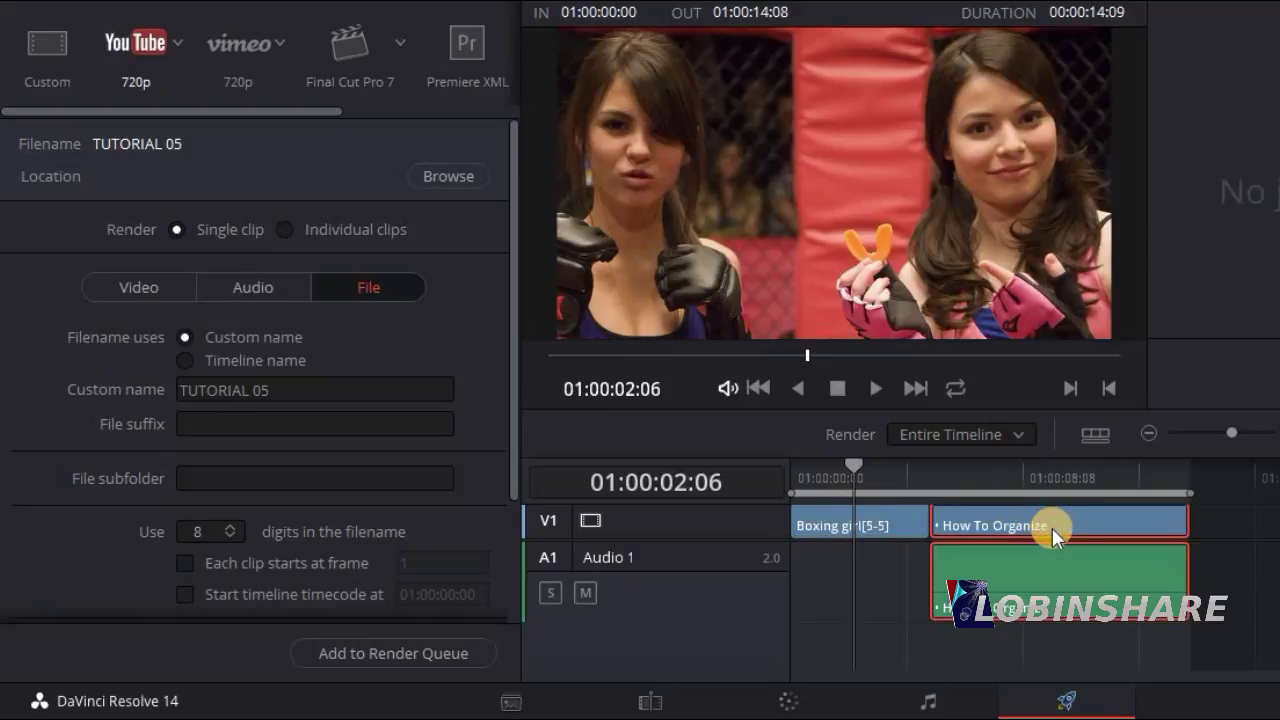
pyautogui.click(1039, 466)
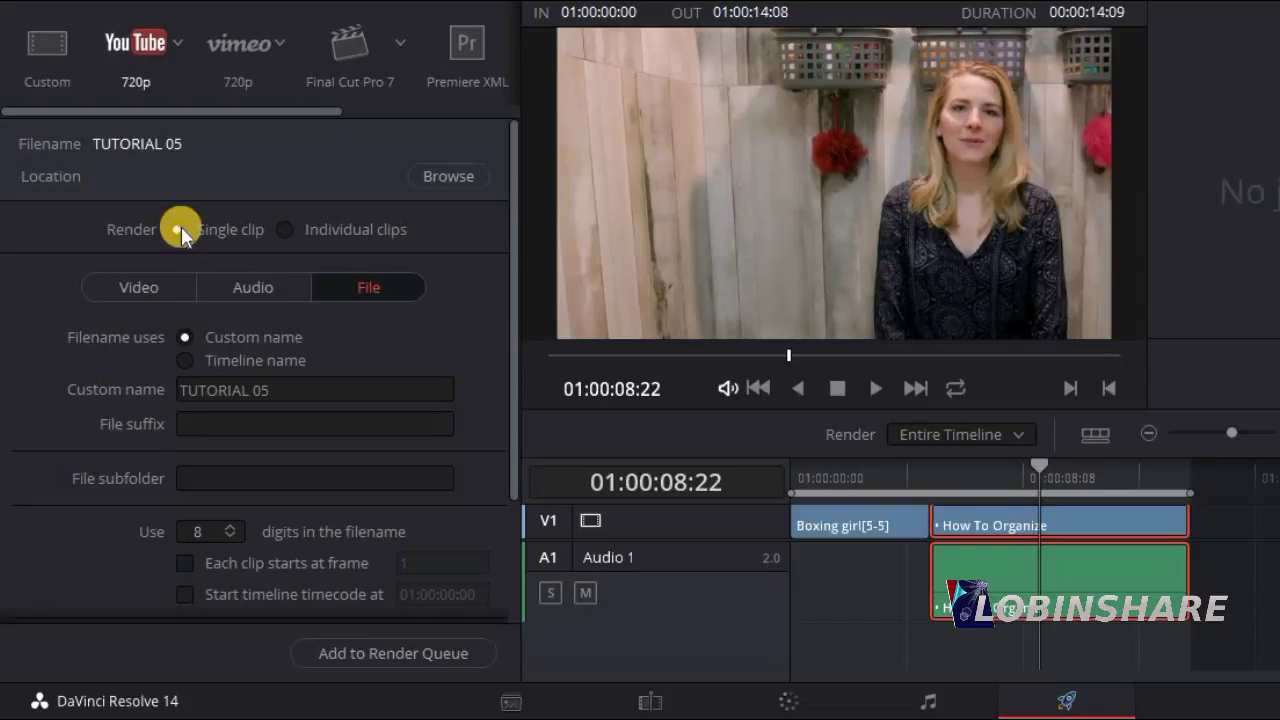
pyautogui.click(284, 224)
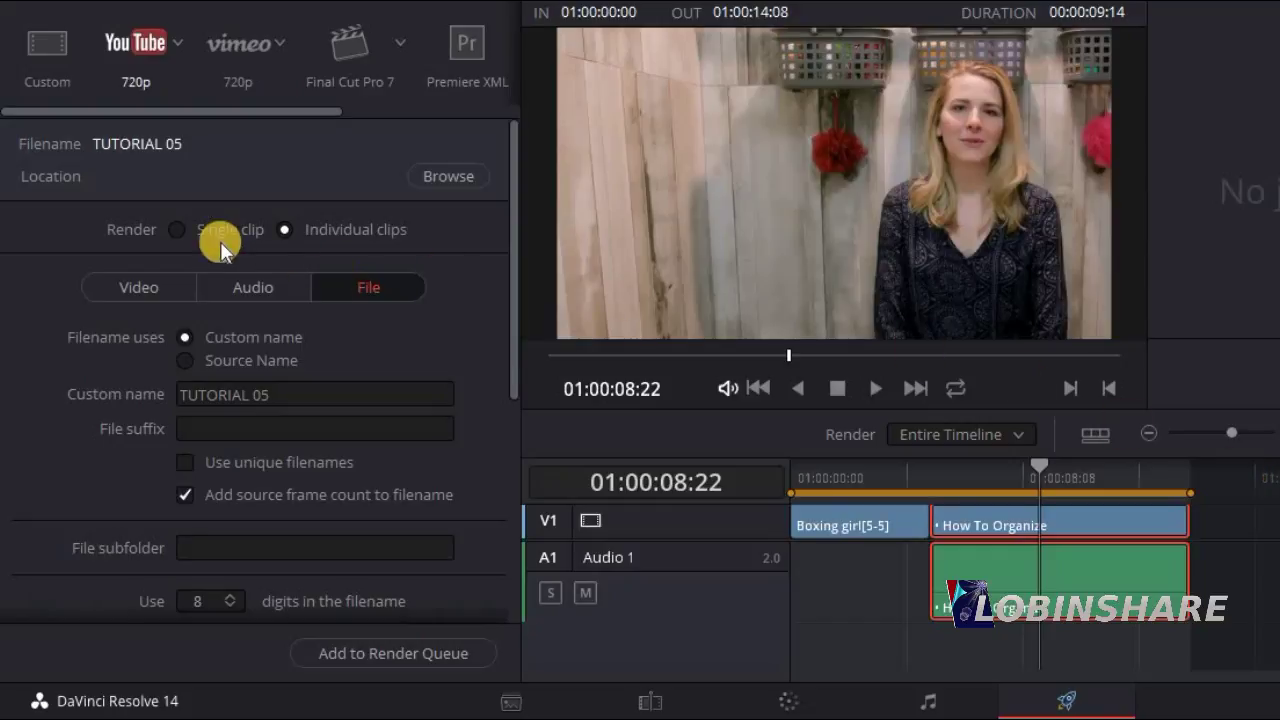
pyautogui.click(180, 231)
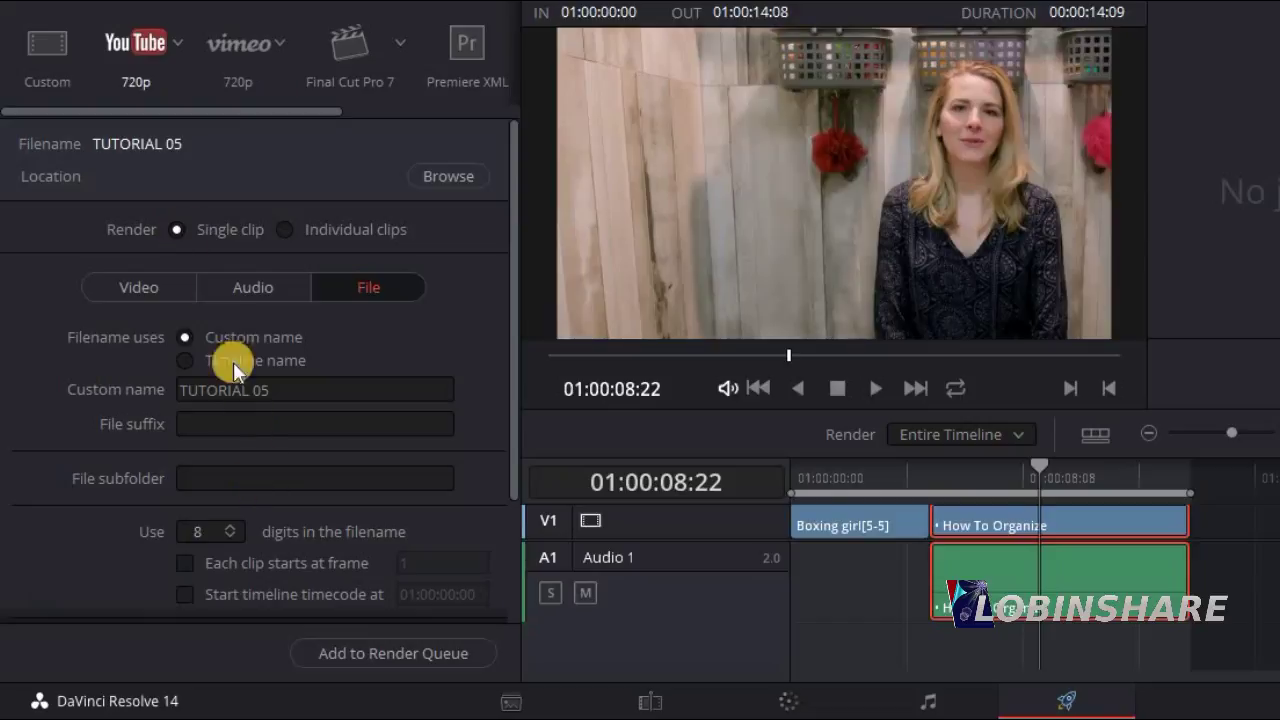
pyautogui.click(165, 280)
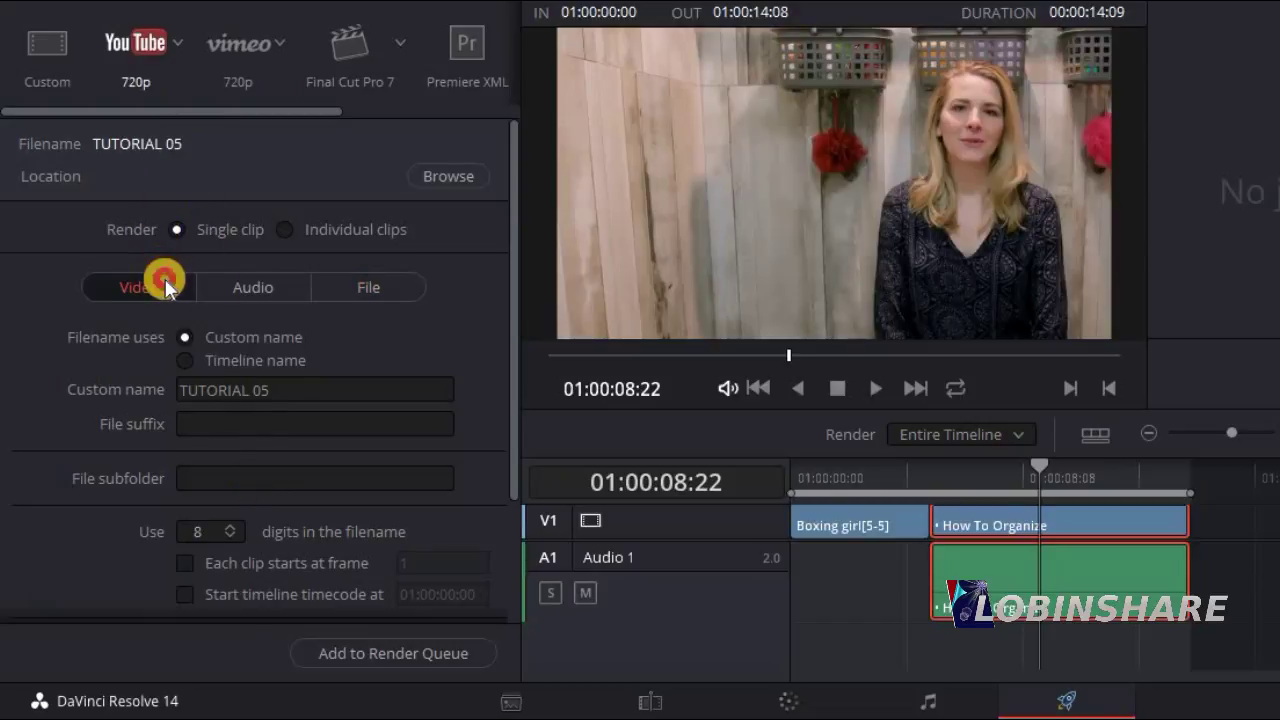
pyautogui.click(262, 291)
pyautogui.click(330, 299)
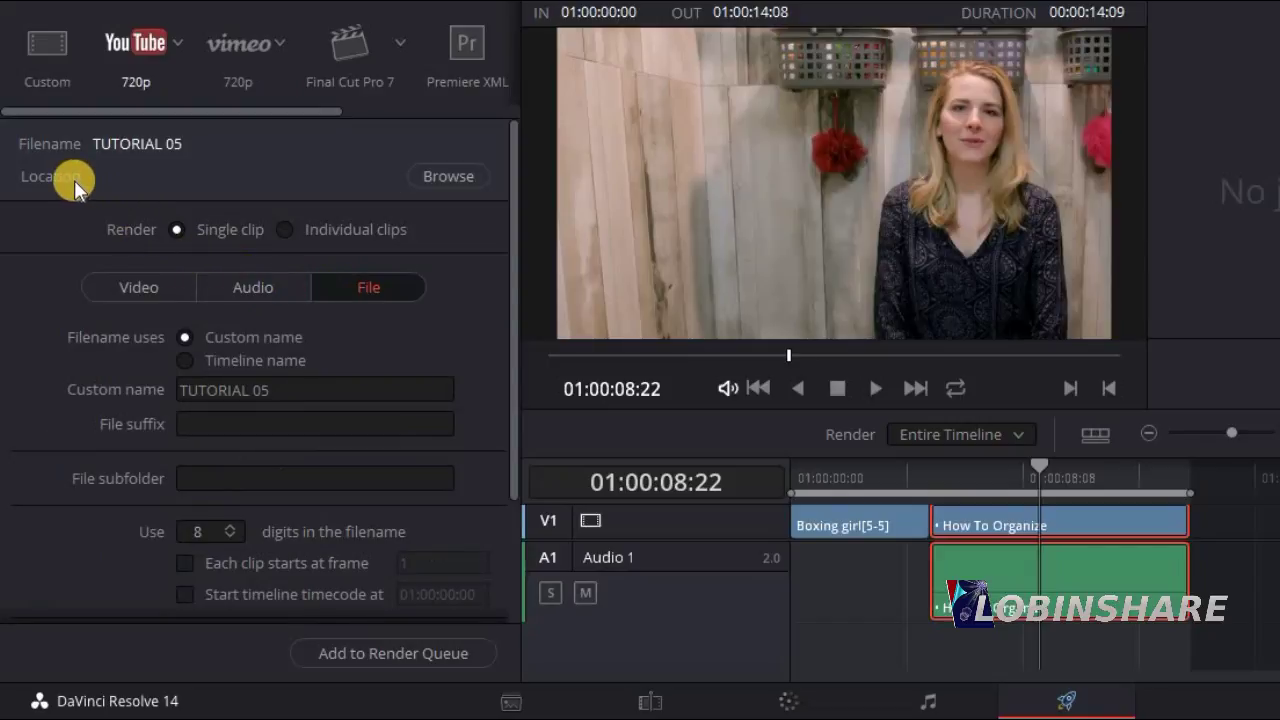
# Set the render location to the DaVinci Resolve folder inside Documents.
pyautogui.click(437, 181)
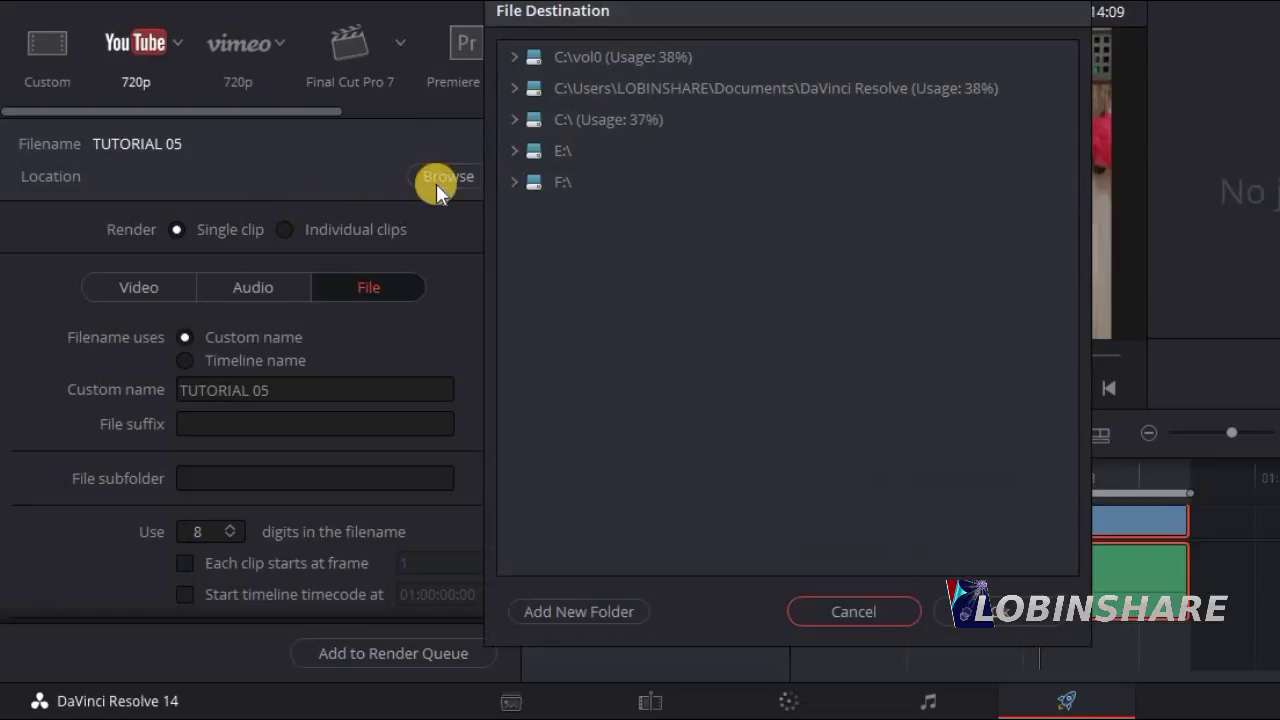
pyautogui.click(511, 120)
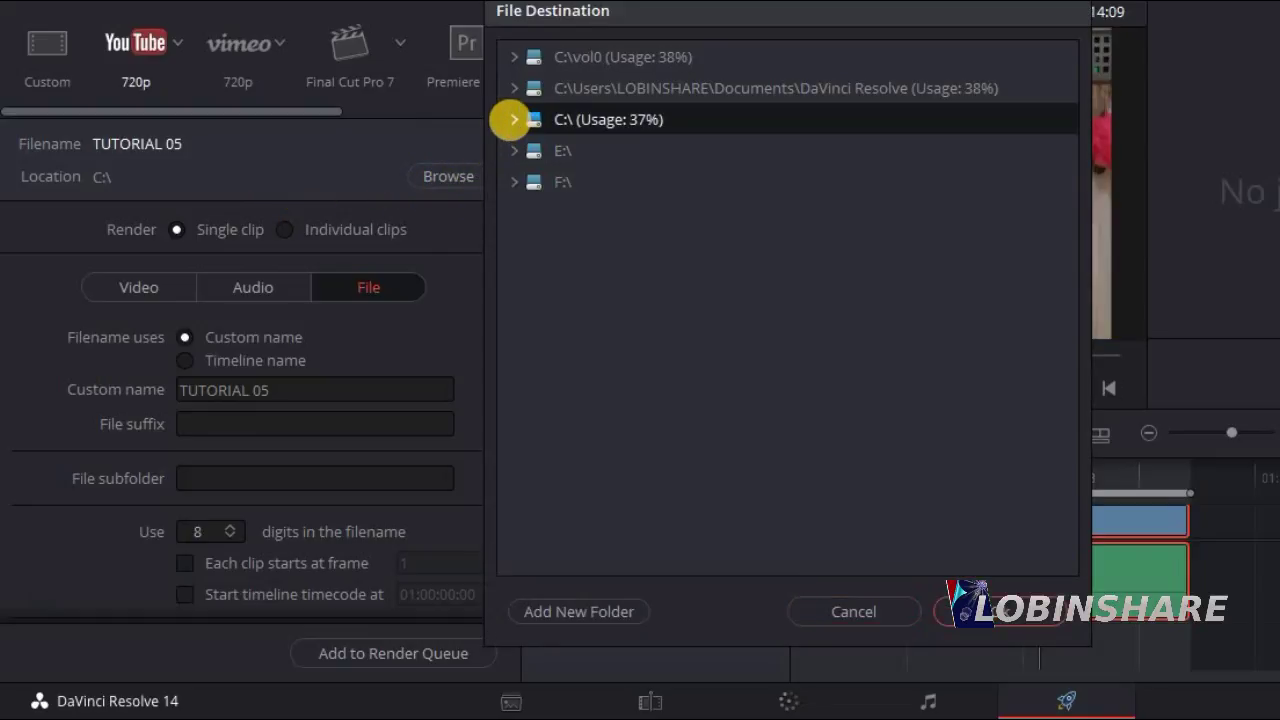
pyautogui.click(512, 119)
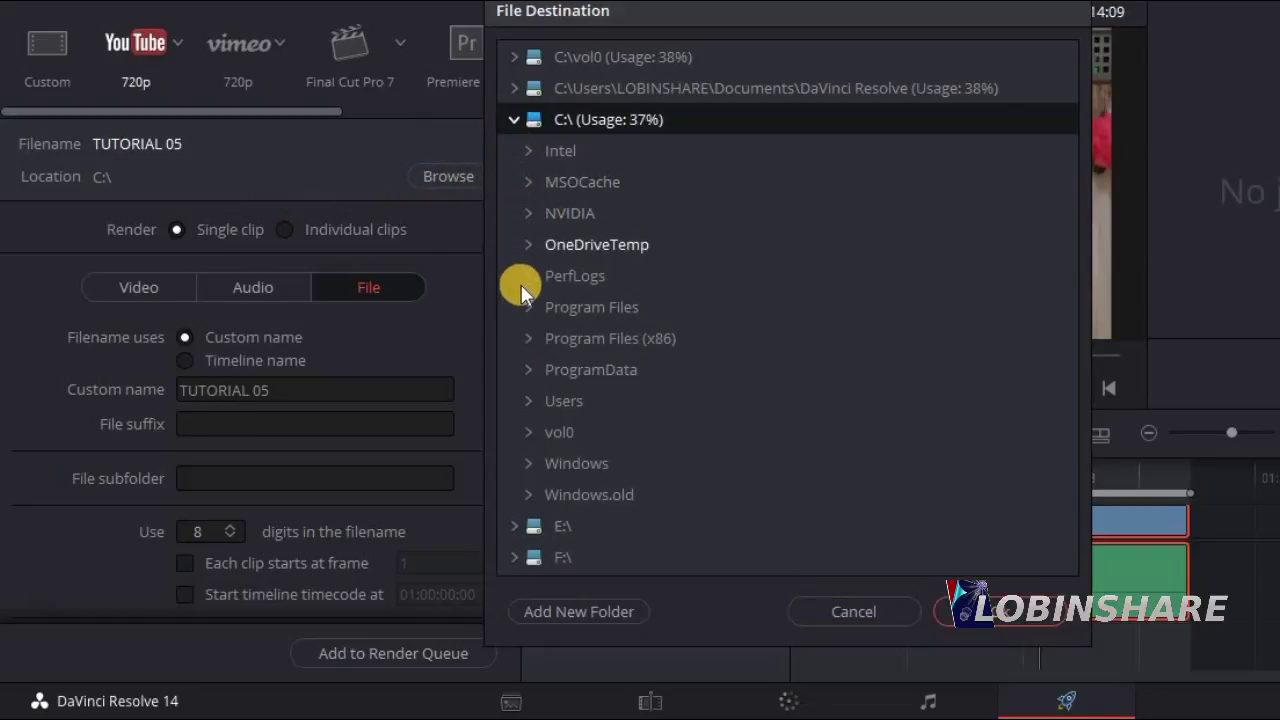
pyautogui.click(522, 401)
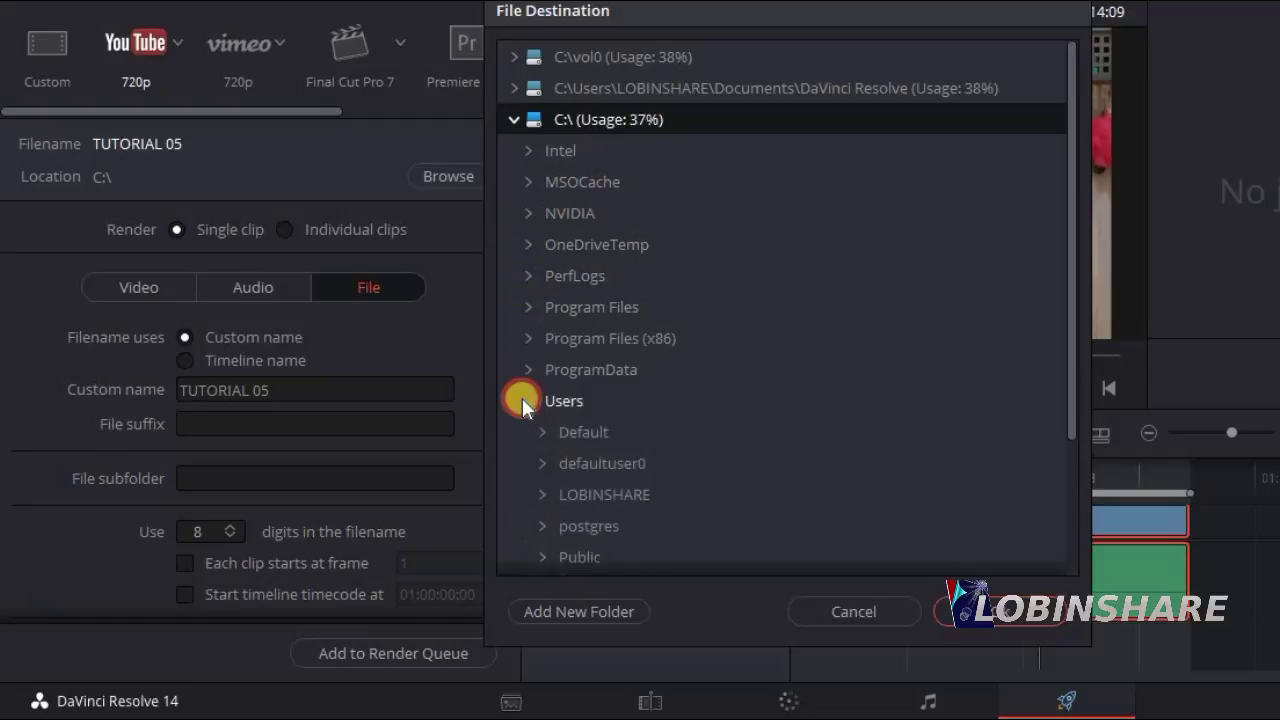
pyautogui.click(538, 494)
pyautogui.click(538, 62)
pyautogui.click(514, 120)
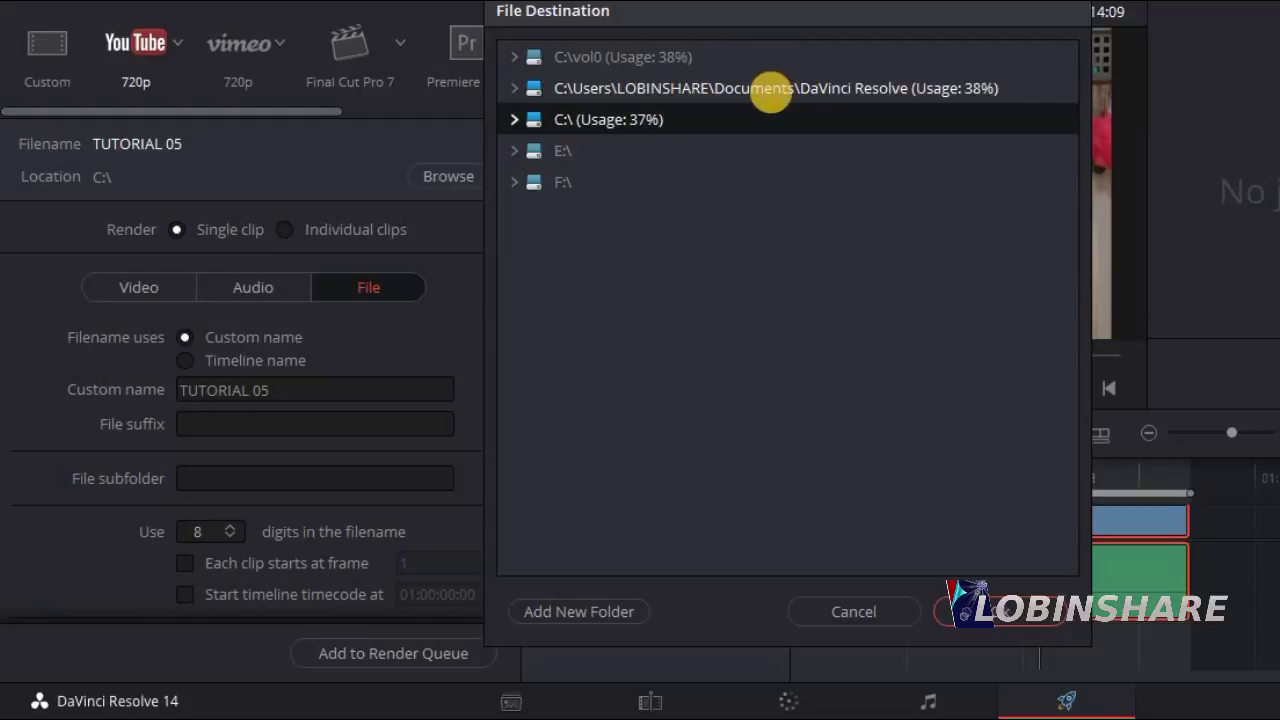
pyautogui.click(771, 90)
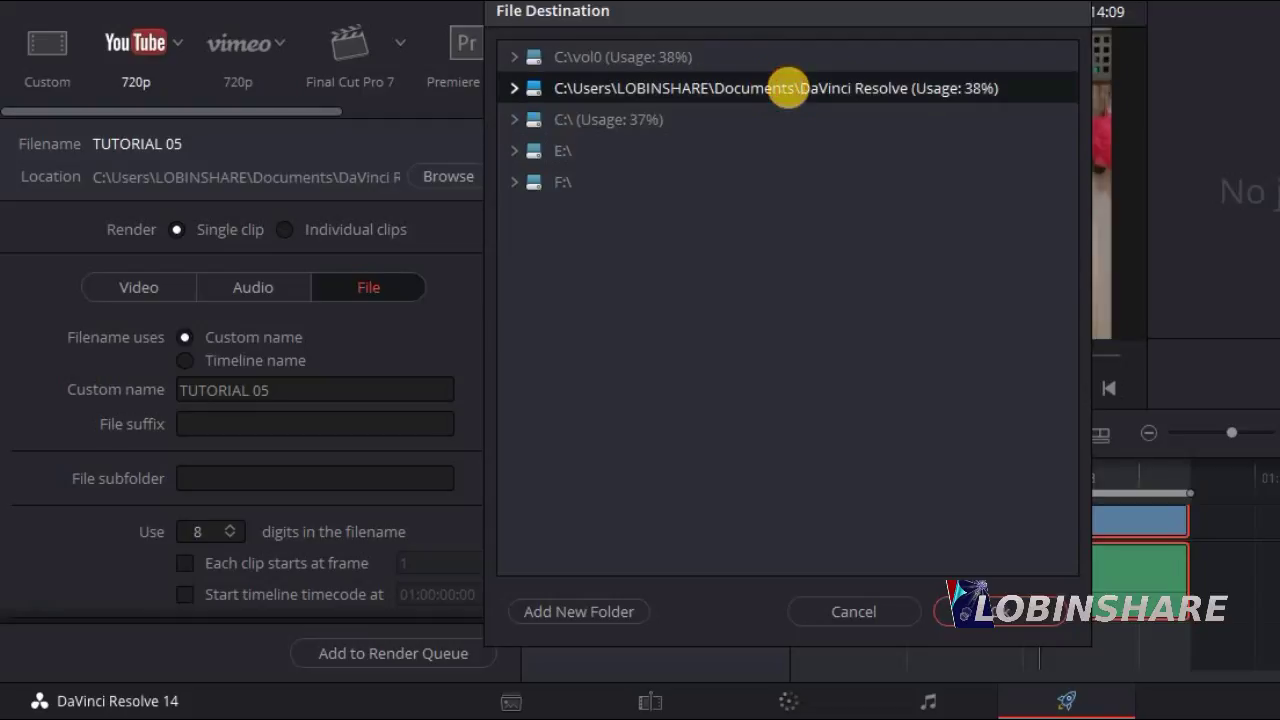
pyautogui.click(980, 612)
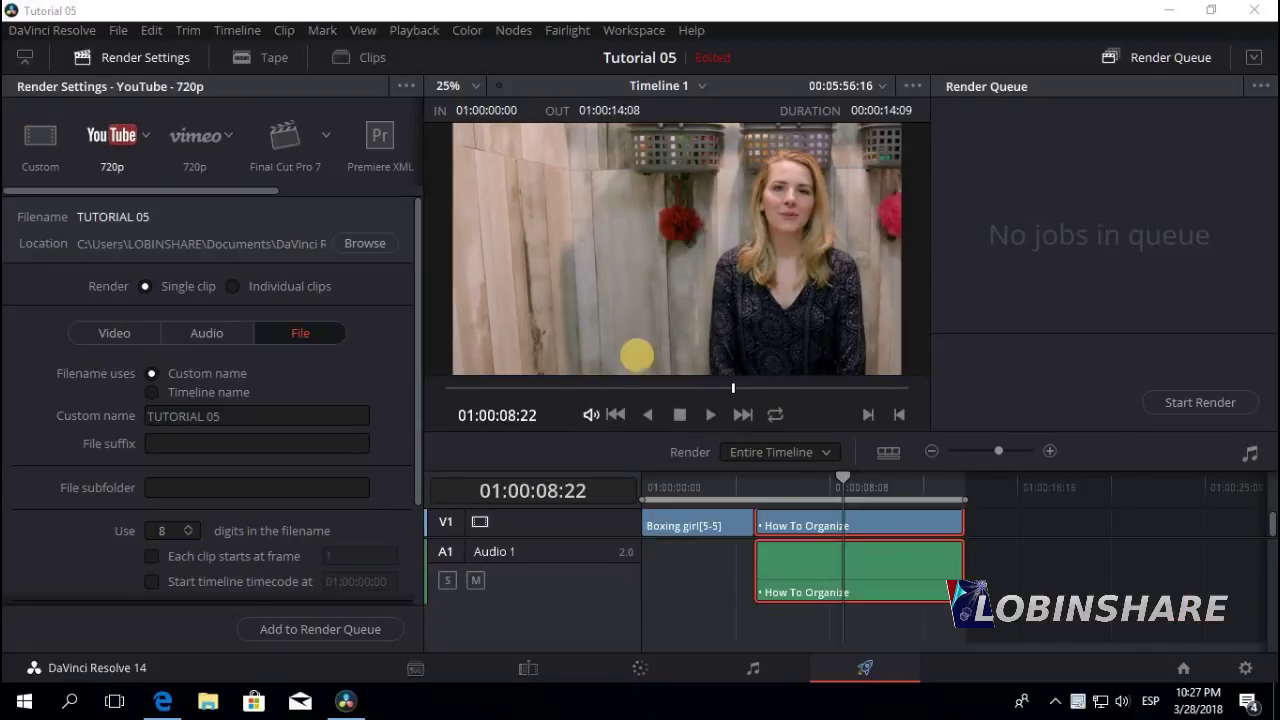
# Keep the YouTube preset at 720p and set the video export format to MP4.
pyautogui.click(145, 136)
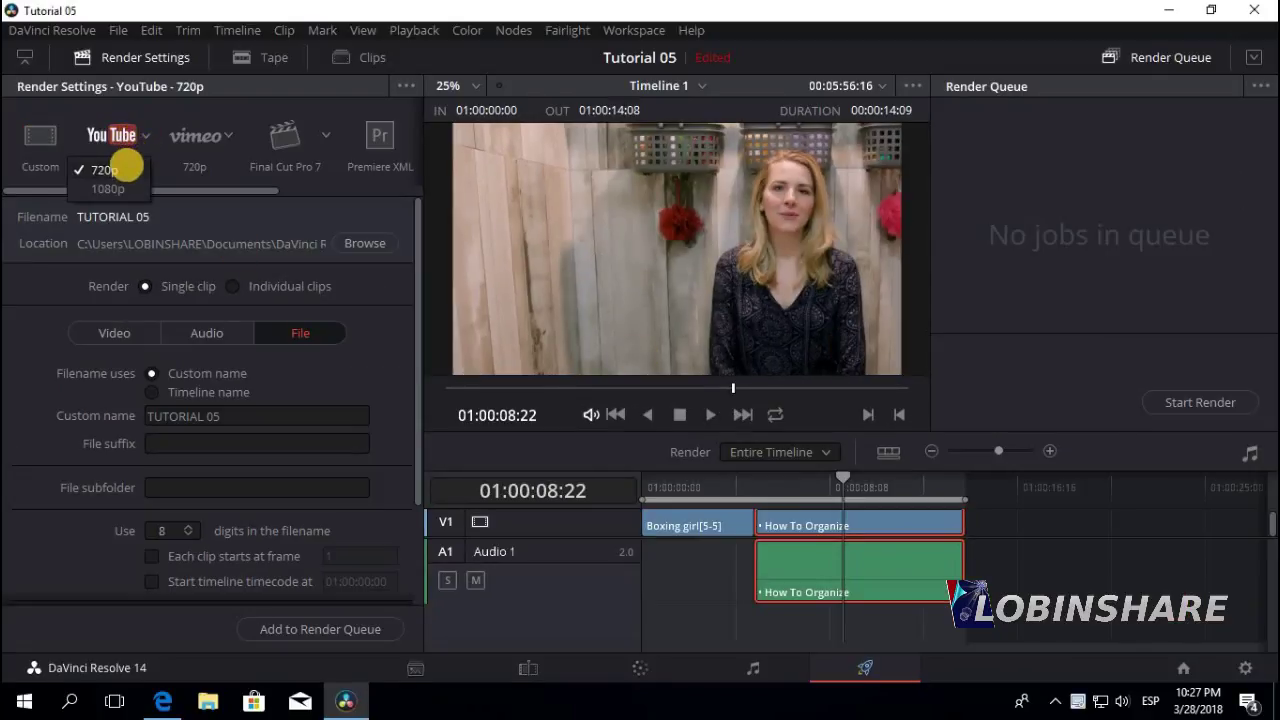
pyautogui.click(125, 169)
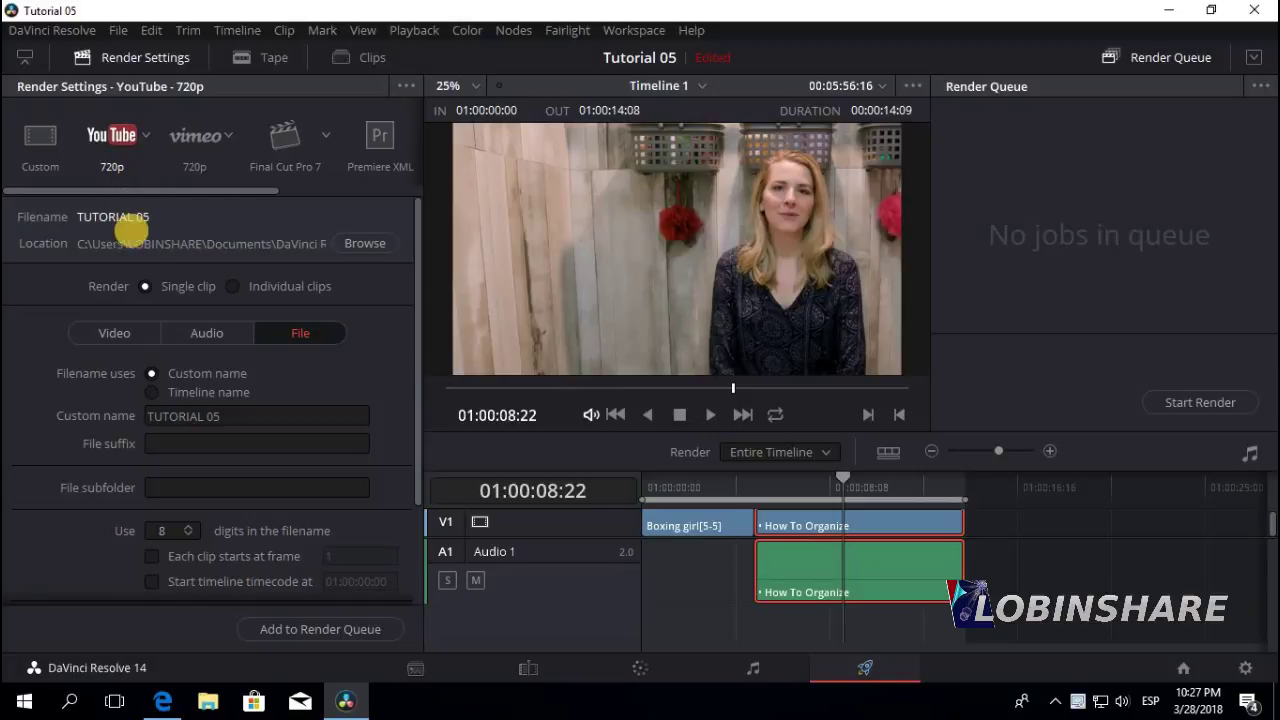
pyautogui.click(136, 335)
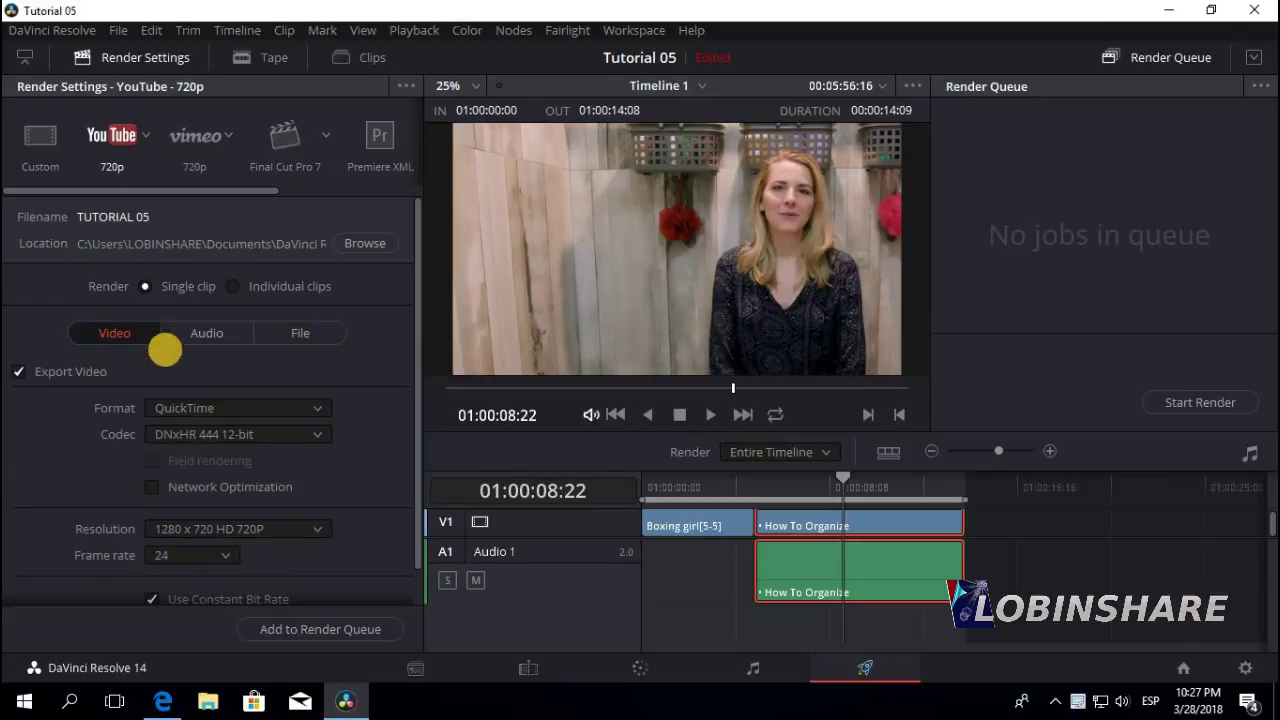
pyautogui.click(257, 406)
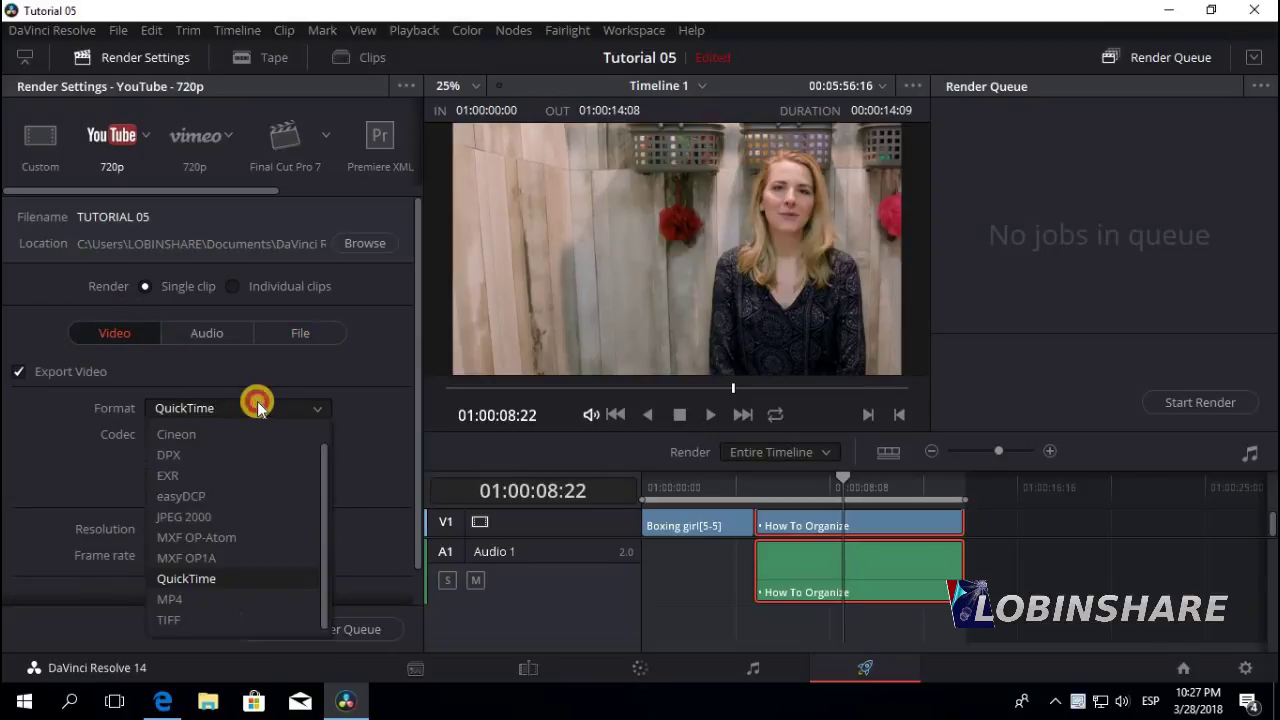
pyautogui.click(254, 598)
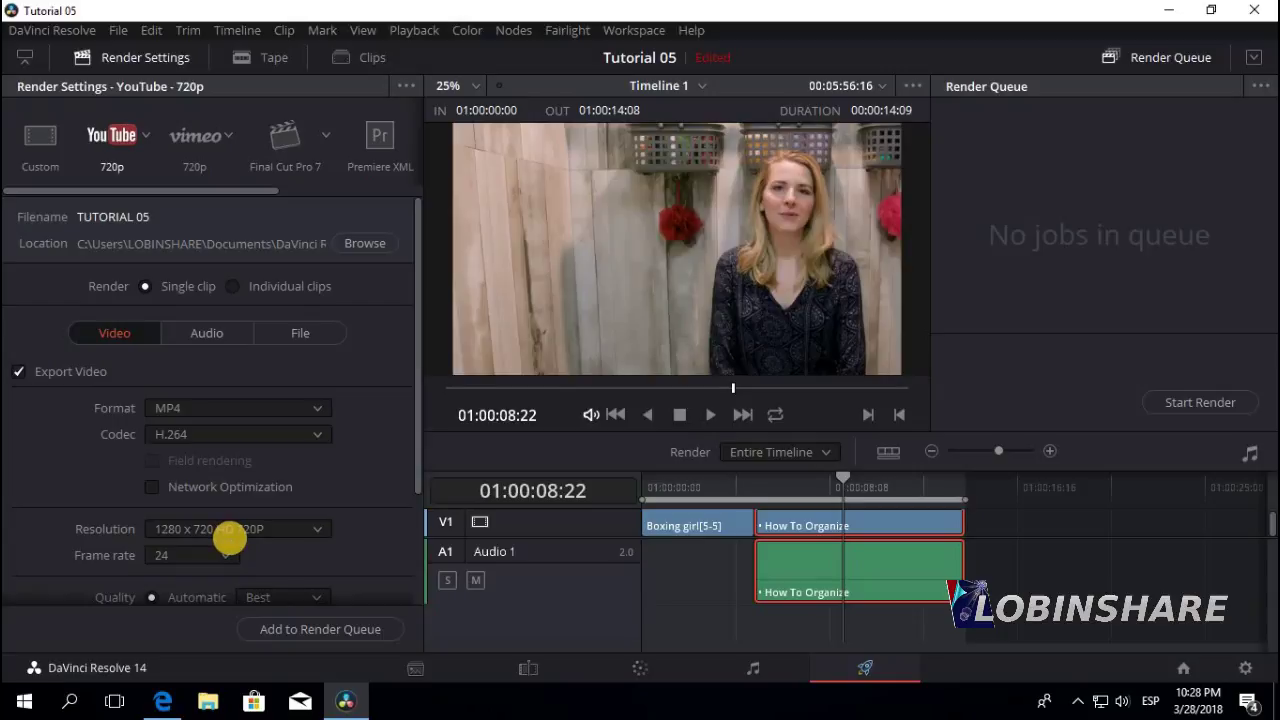
# Check the File, Video and Audio settings, add the job to the render queue and start the render.
pyautogui.click(276, 332)
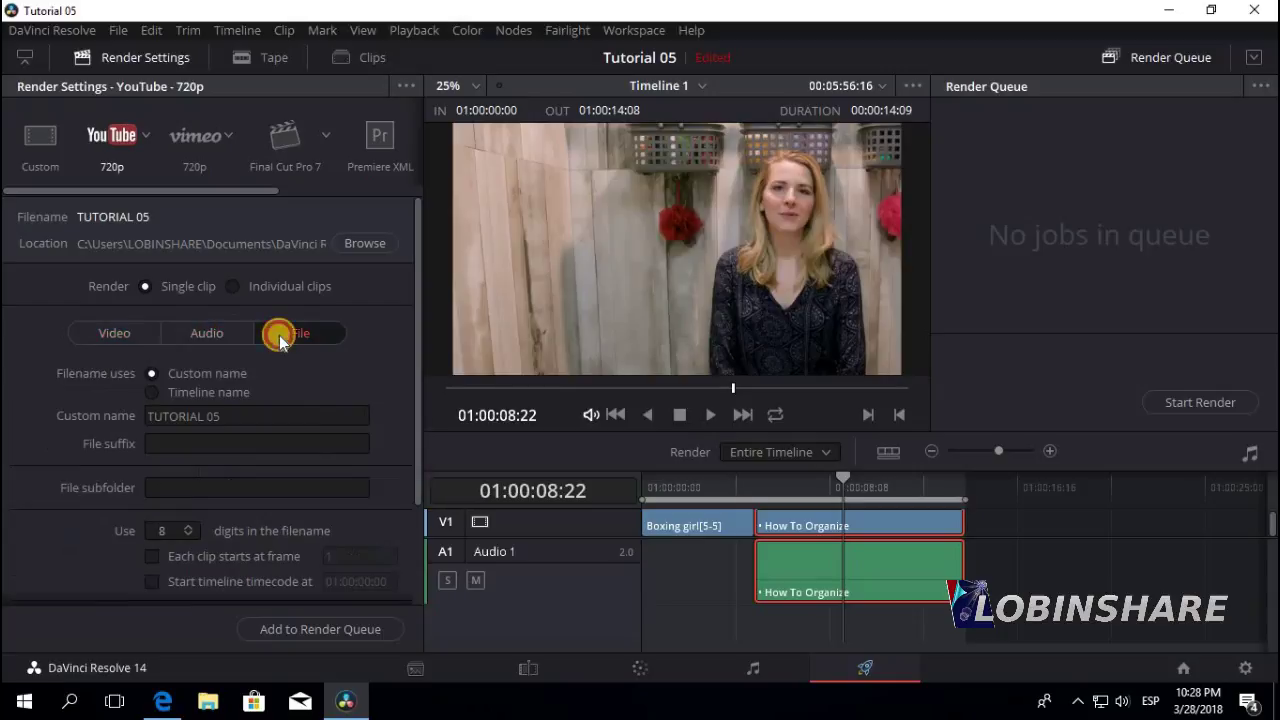
pyautogui.click(145, 335)
pyautogui.click(195, 338)
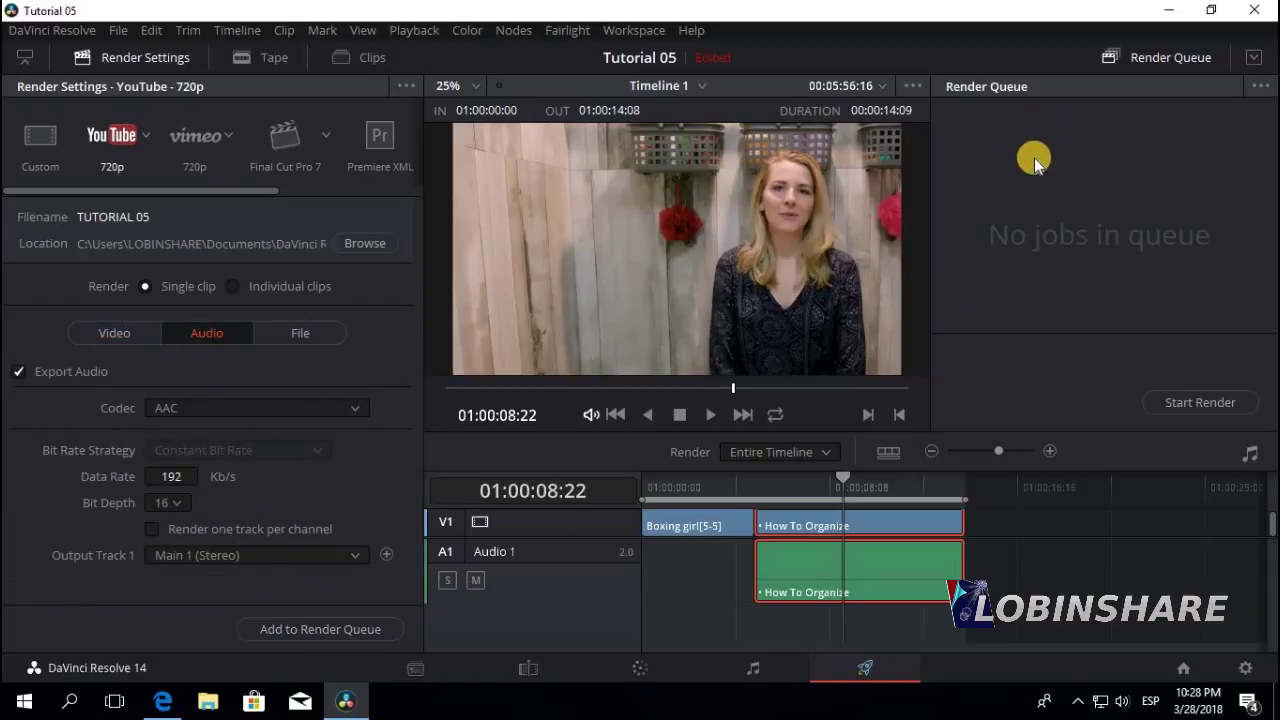
pyautogui.click(337, 634)
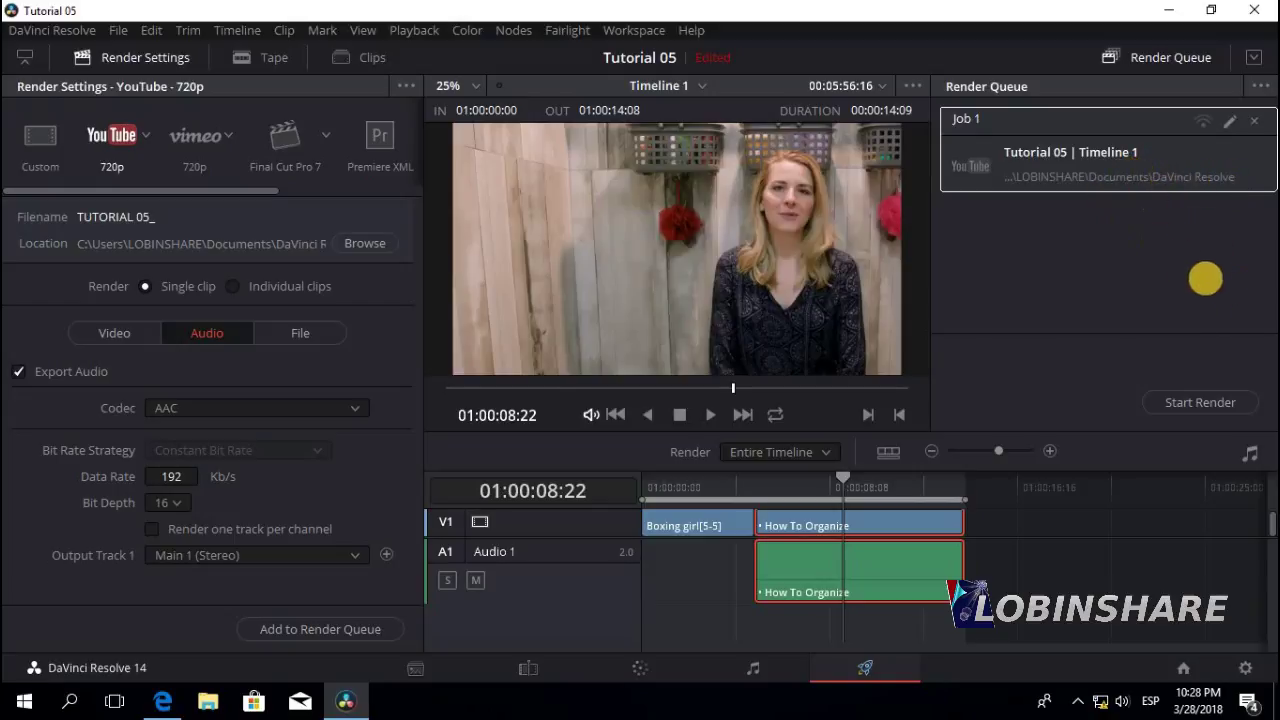
pyautogui.click(1203, 403)
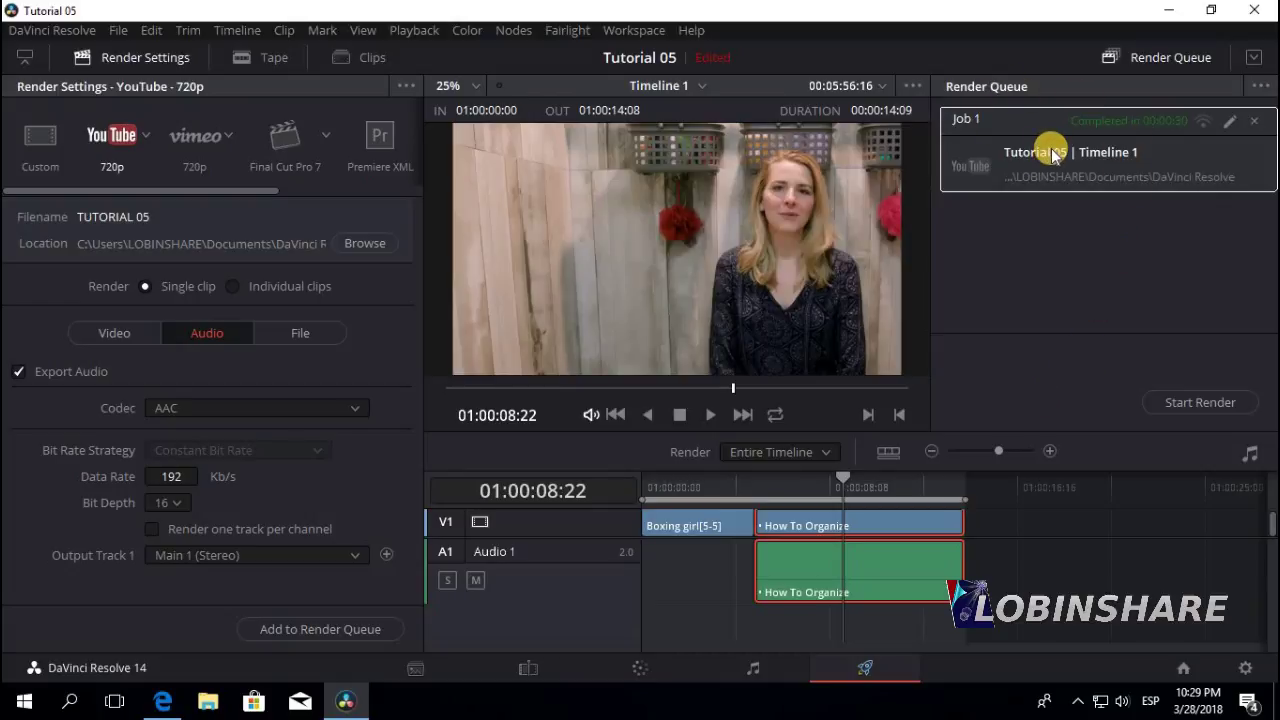
# Switch to File Explorer and locate the rendered TUTORIAL 05 video in the DaVinci Resolve folder inside Documents.
pyautogui.click(209, 702)
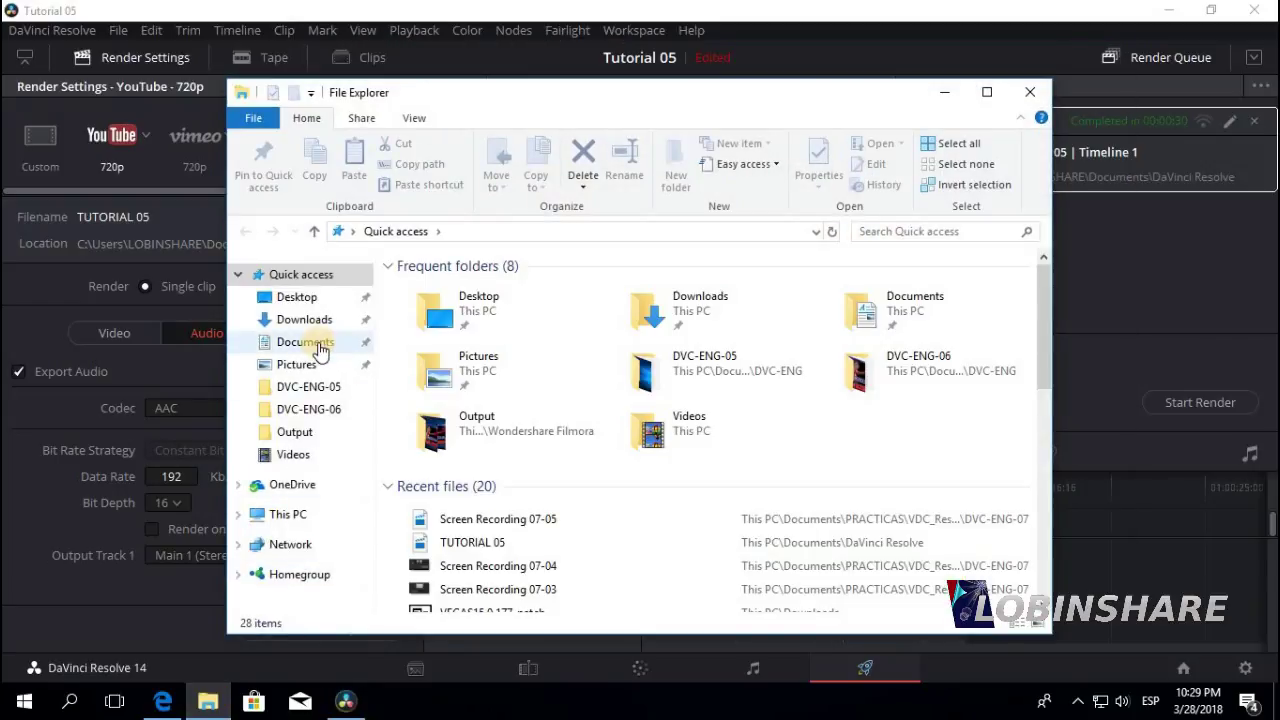
pyautogui.click(305, 341)
pyautogui.click(440, 305)
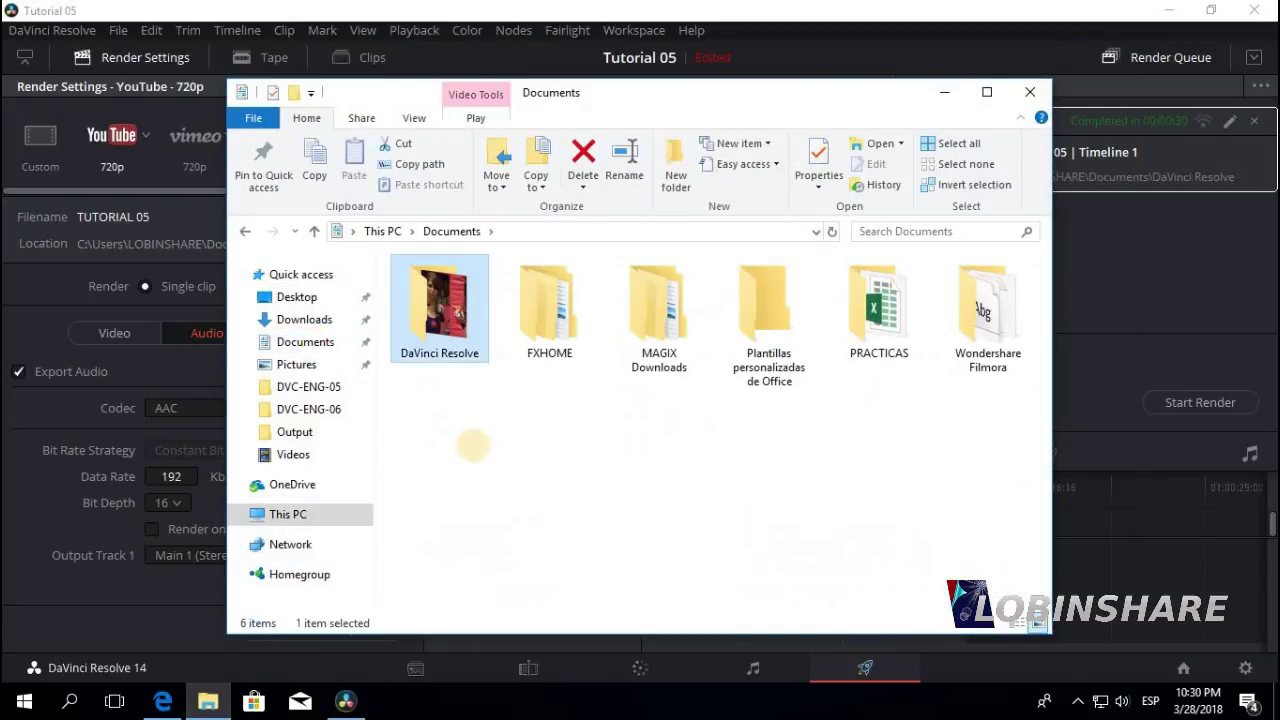
pyautogui.doubleClick(443, 310)
pyautogui.click(661, 338)
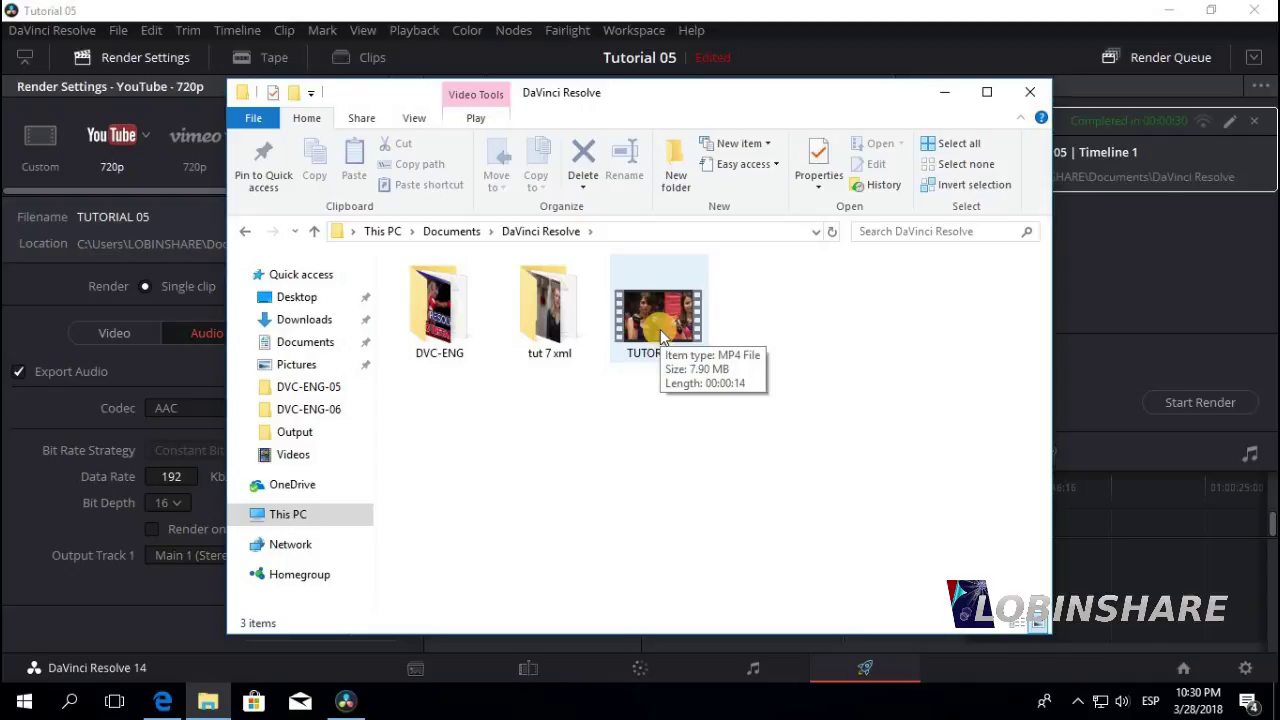
# Play the rendered TUTORIAL 05 video and close the player at the end.
pyautogui.click(660, 332)
pyautogui.doubleClick(661, 336)
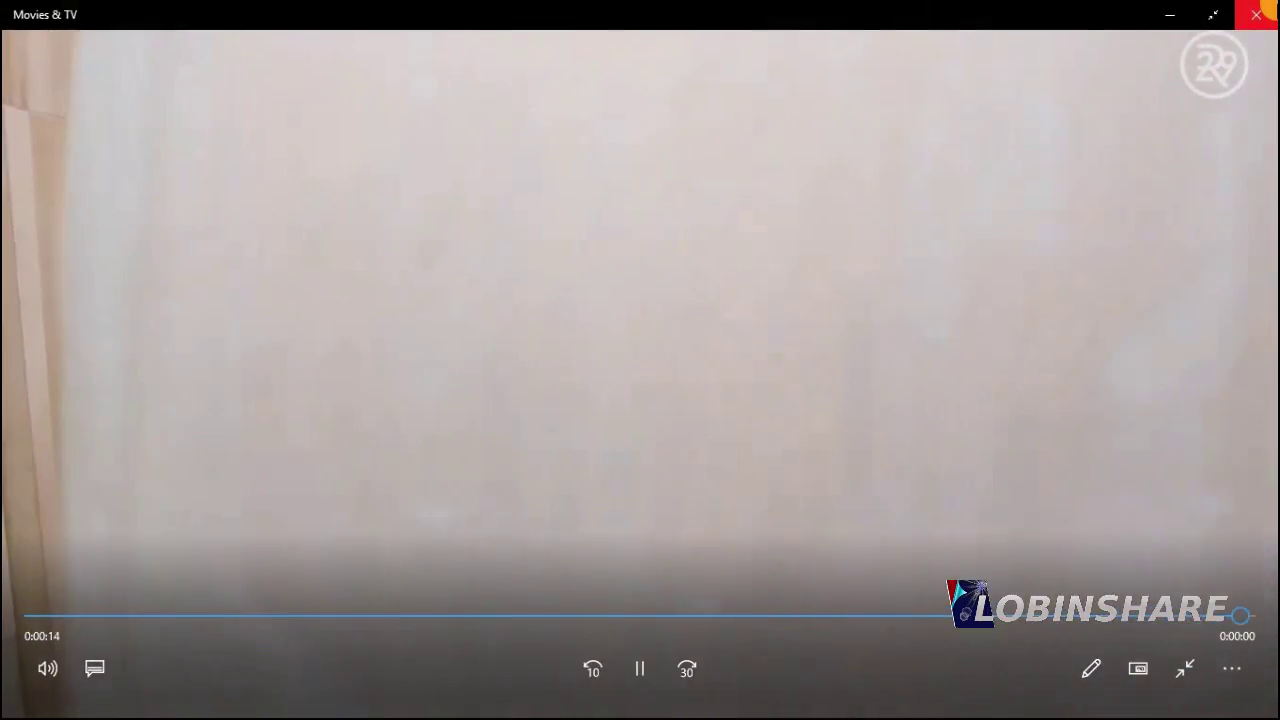
pyautogui.click(1255, 12)
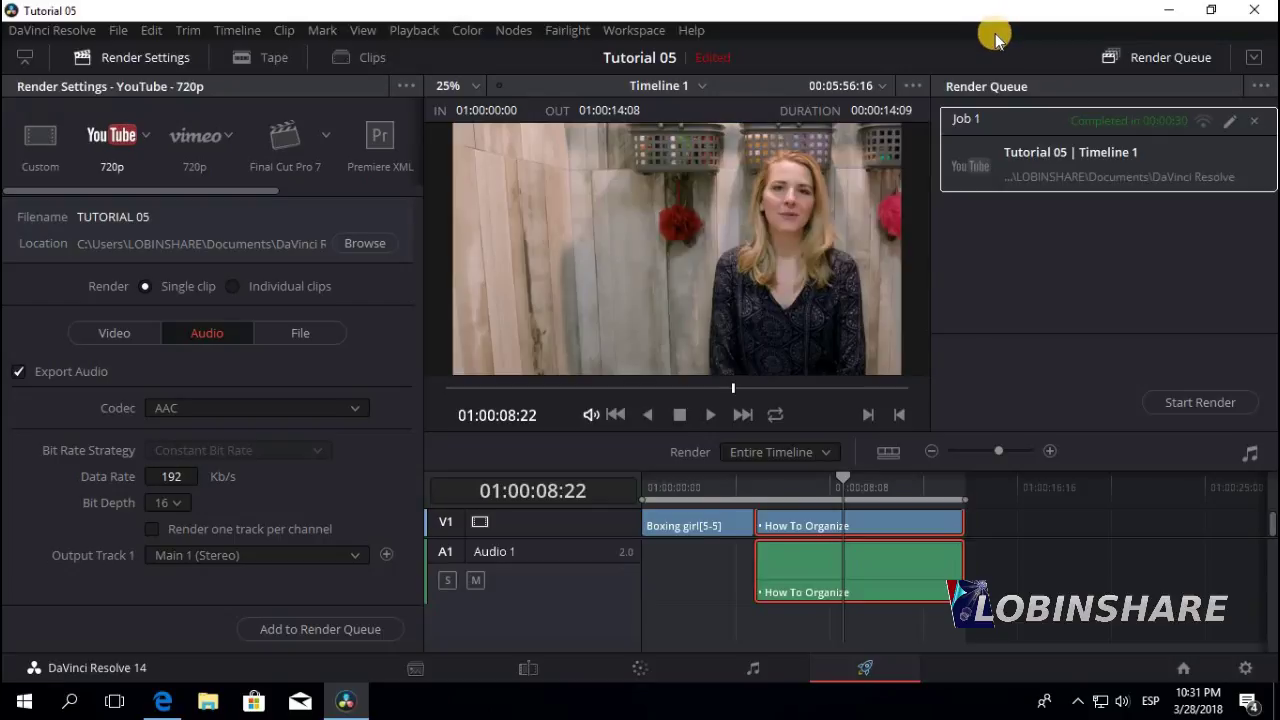
pyautogui.click(222, 189)
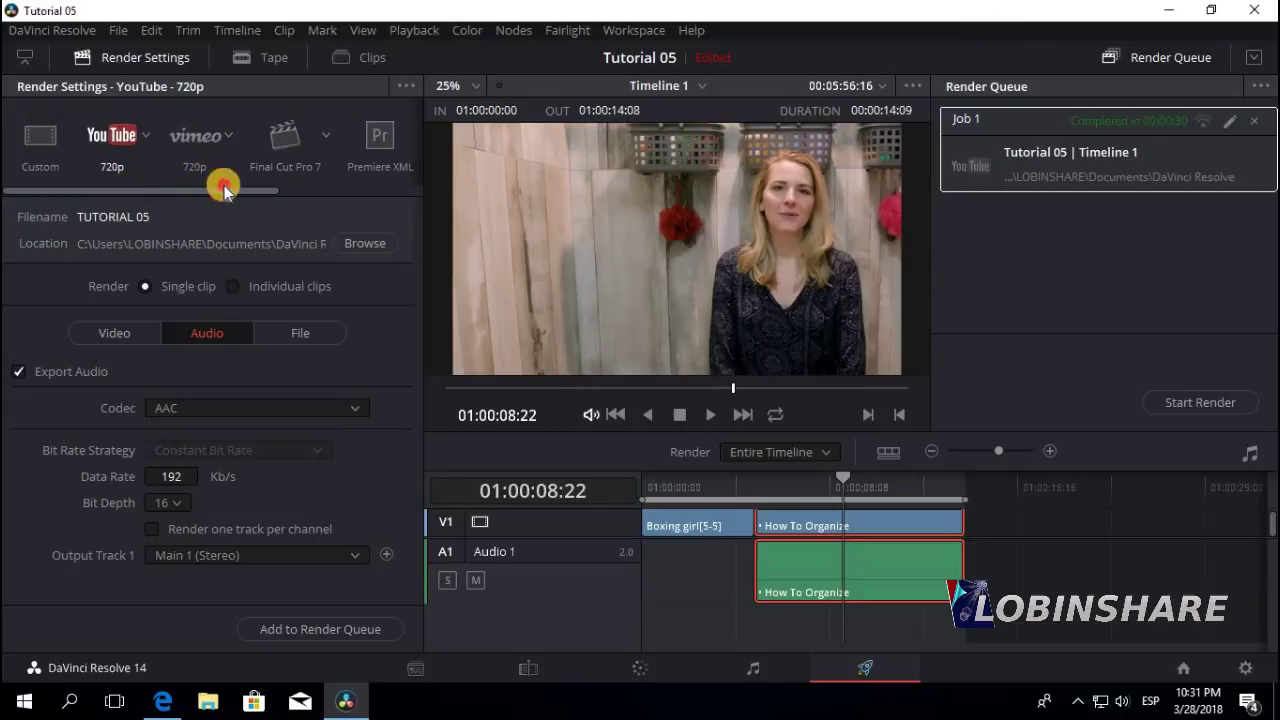
pyautogui.moveTo(222, 189); pyautogui.dragTo(94, 182)
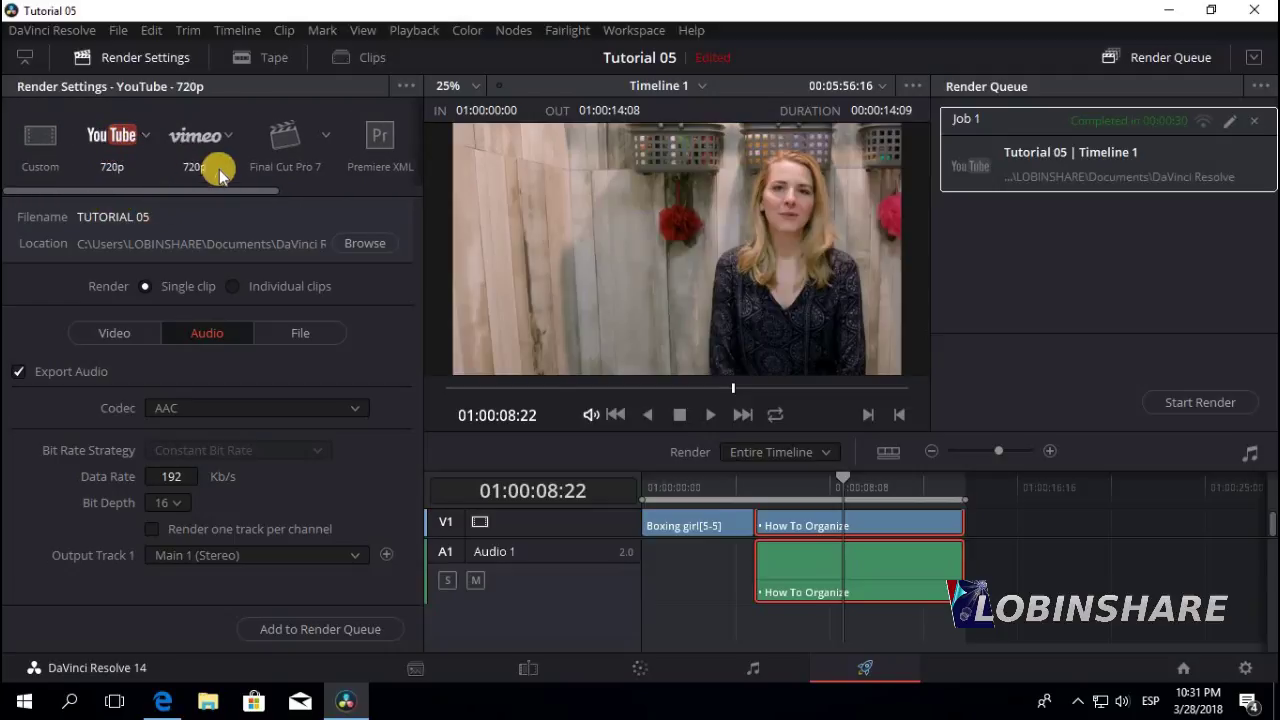
pyautogui.click(405, 88)
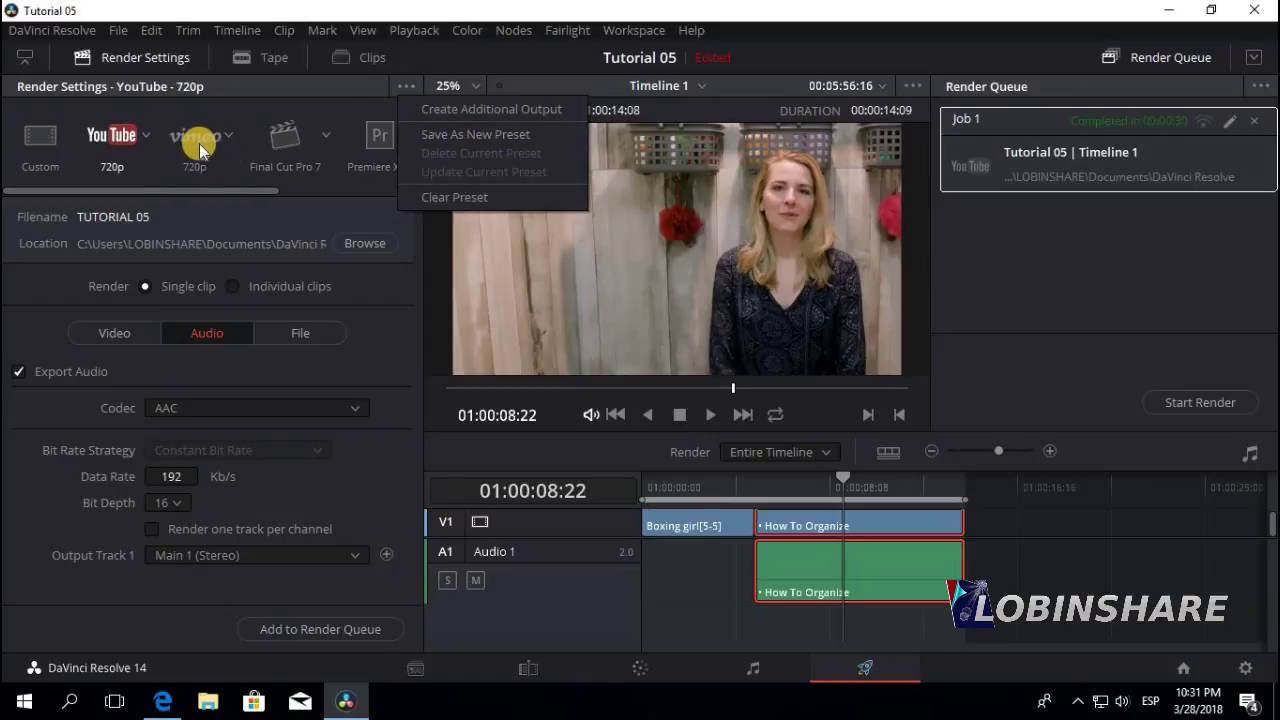
pyautogui.click(280, 224)
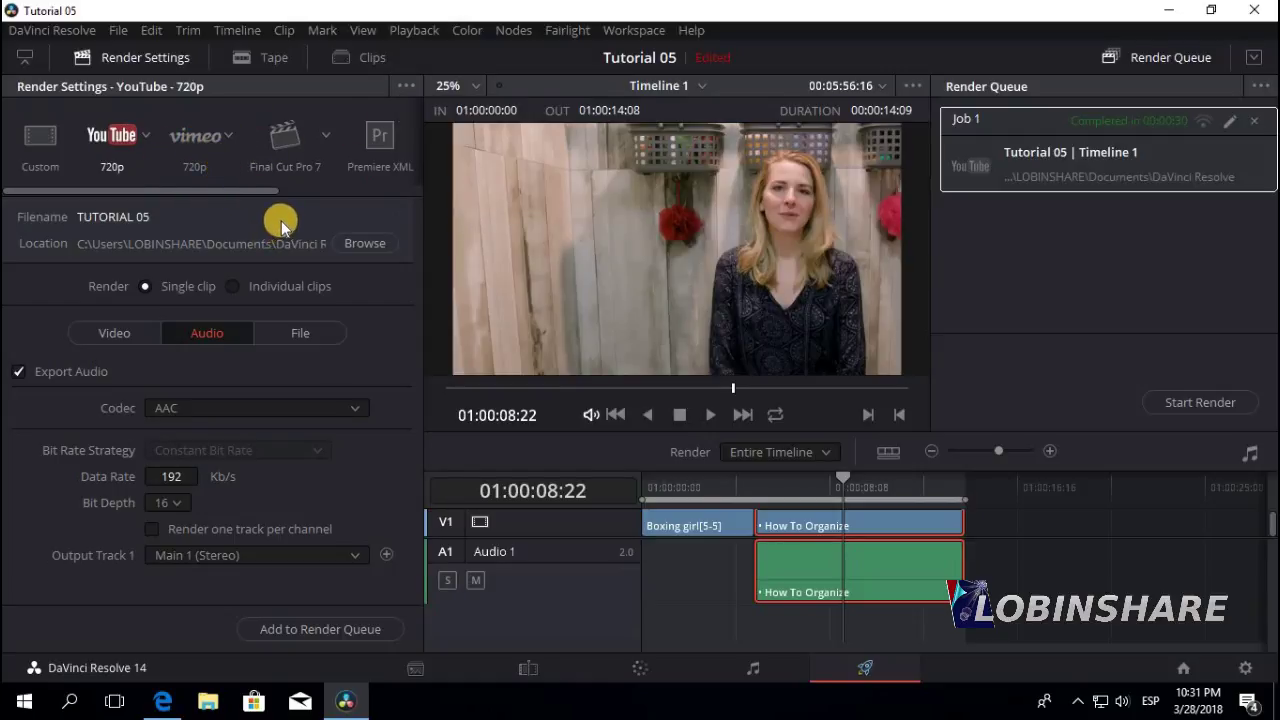
# Review the available render destinations and the Add New Location option in the media storage.
pyautogui.click(364, 245)
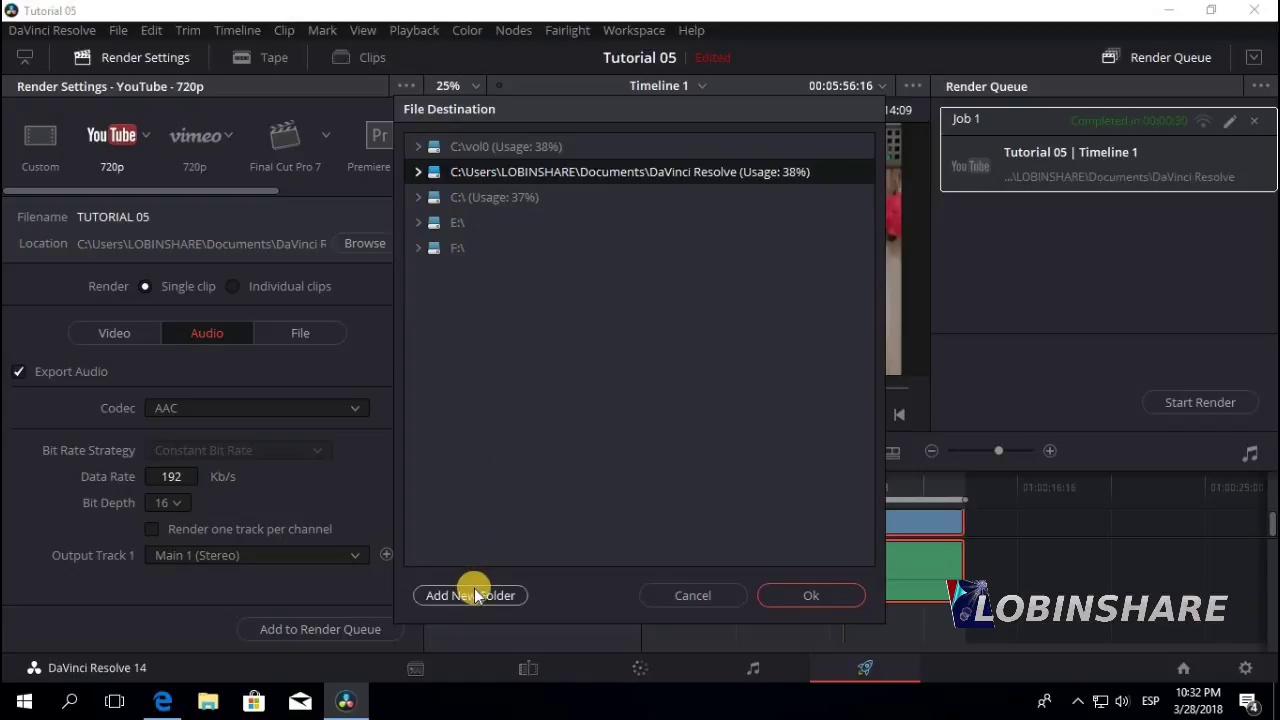
pyautogui.click(653, 591)
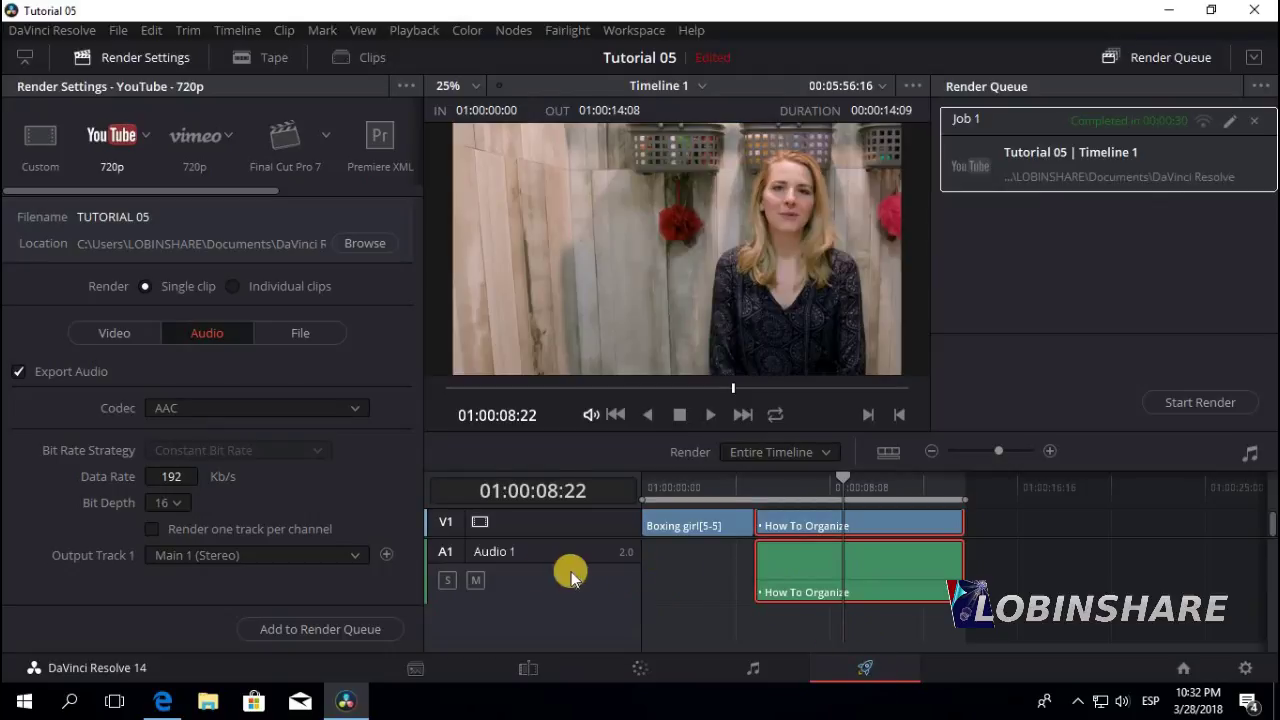
pyautogui.click(416, 668)
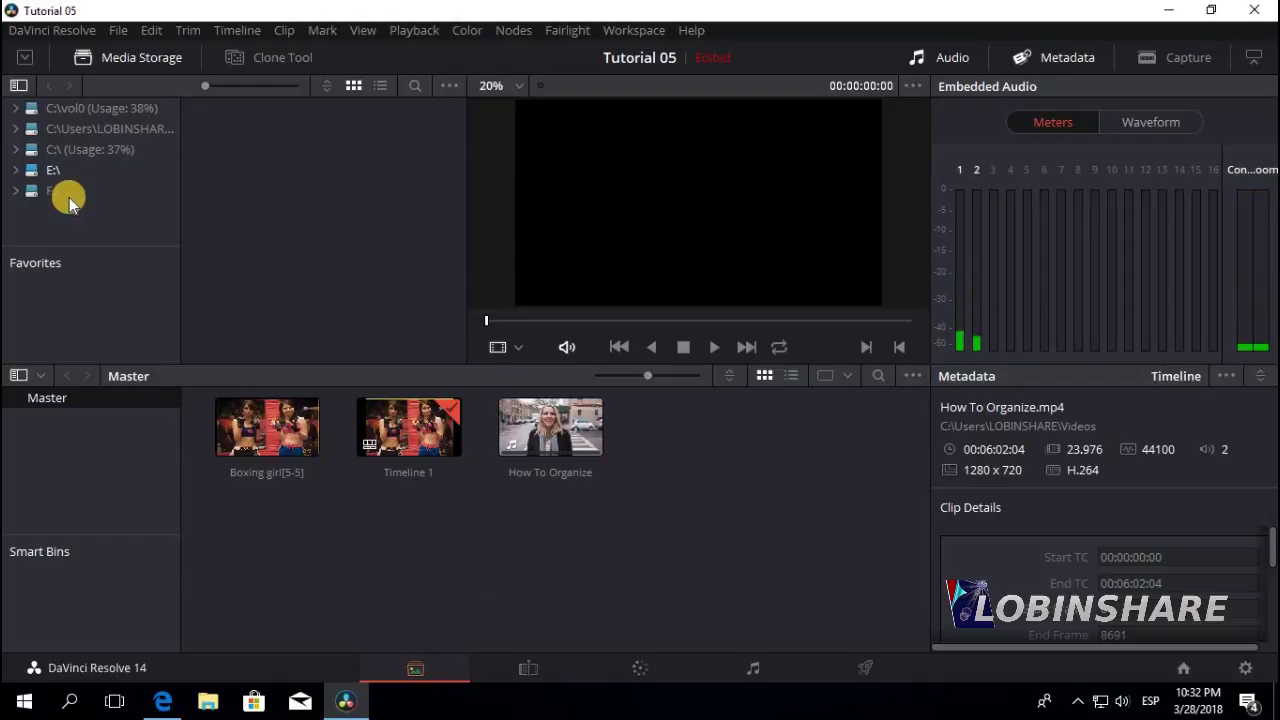
pyautogui.rightClick(58, 219)
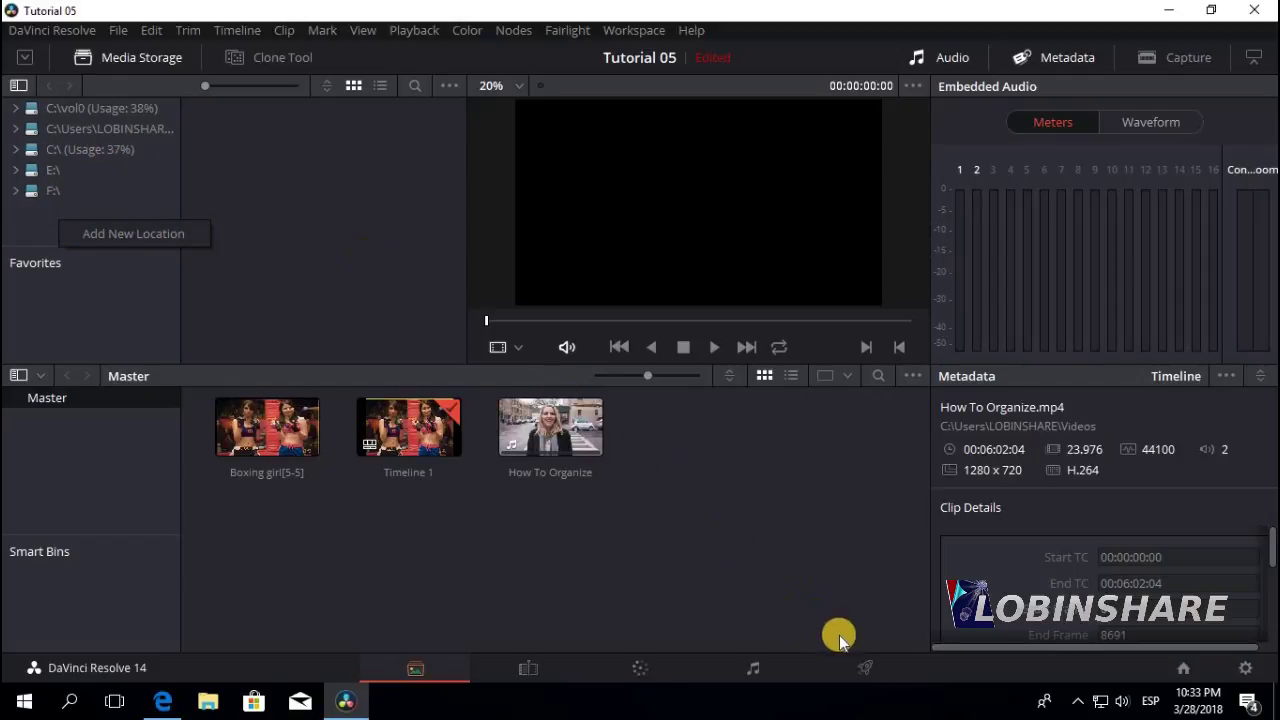
pyautogui.click(865, 668)
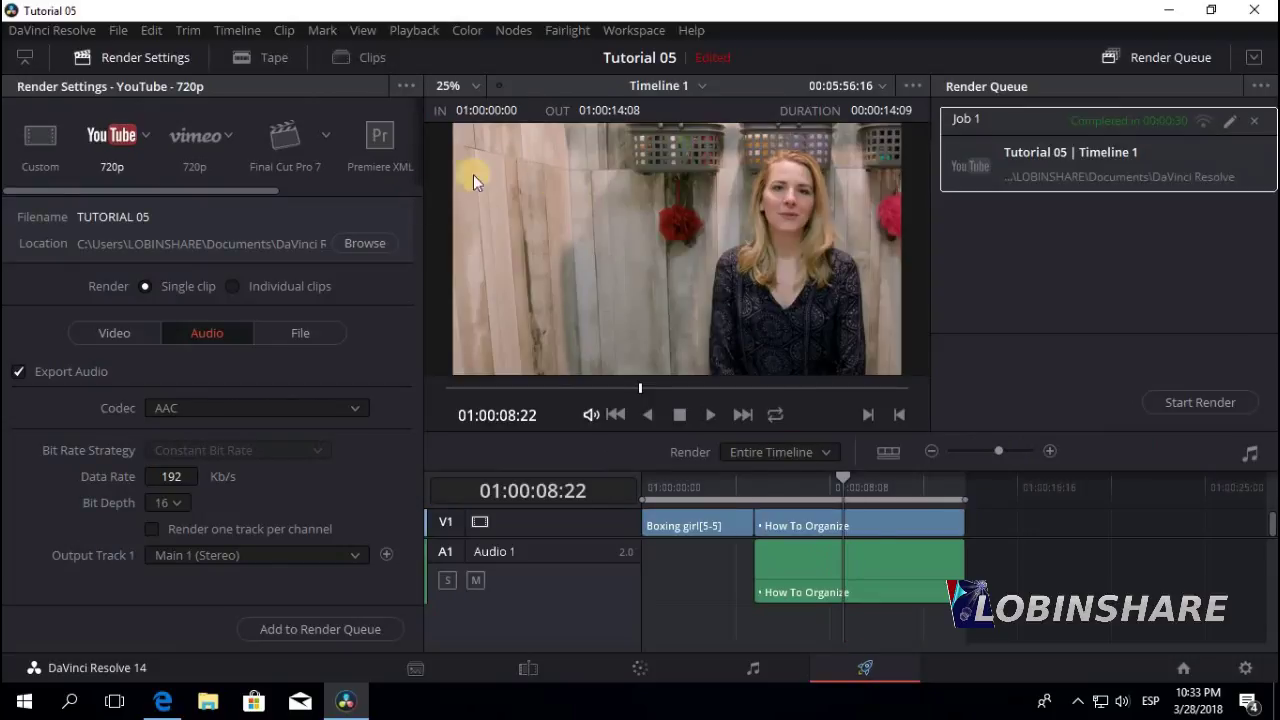
pyautogui.click(377, 243)
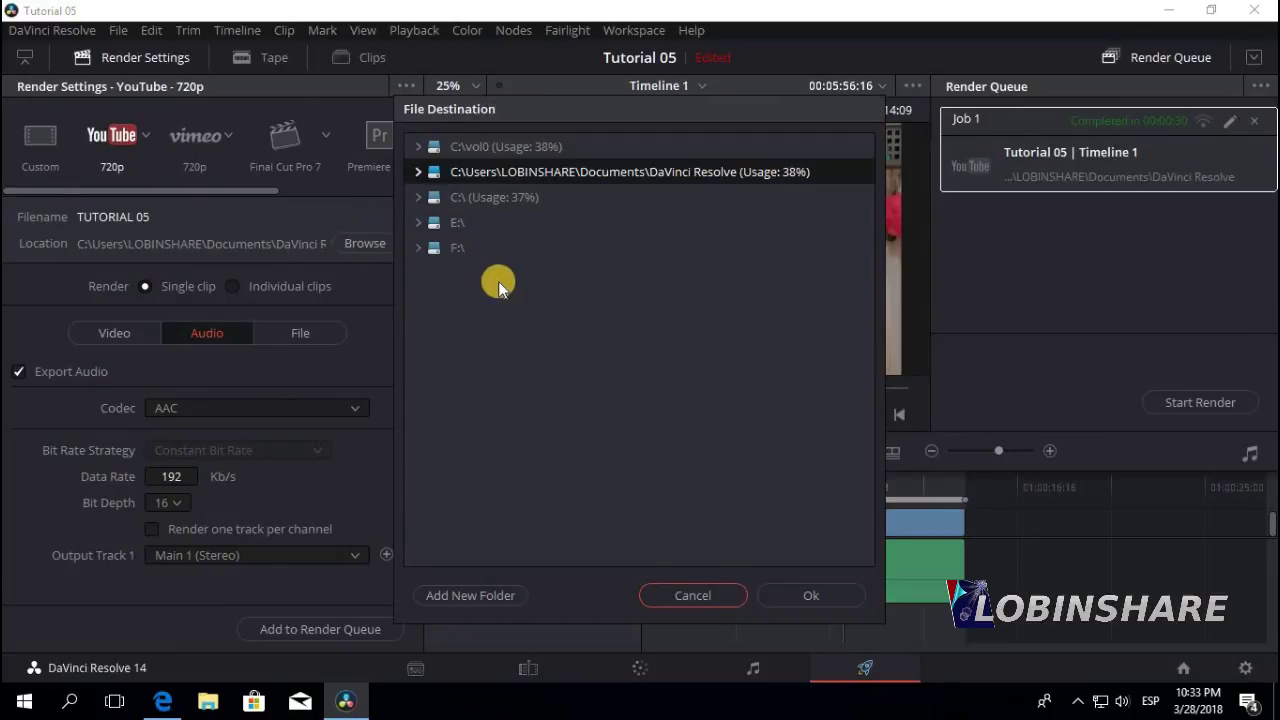
pyautogui.click(706, 594)
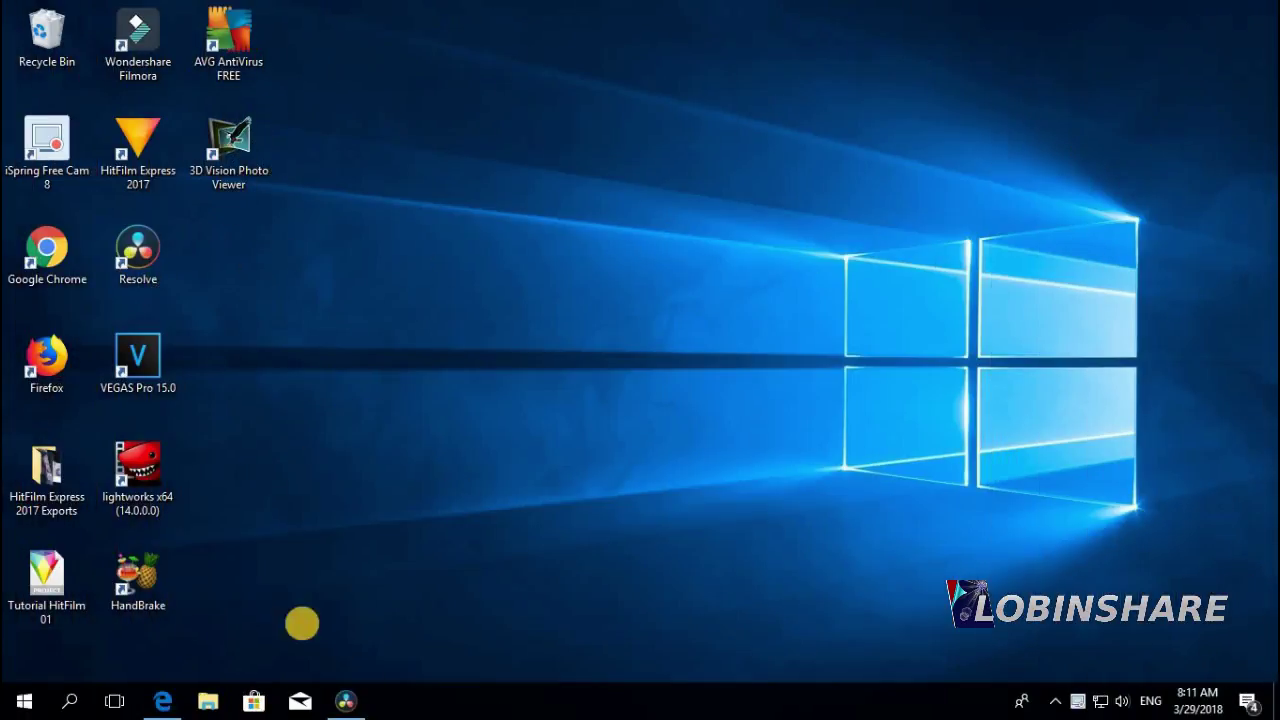
# Switch to DaVinci Resolve and play Timeline 1 from the start, checking its two clips and the final frame.
pyautogui.click(343, 700)
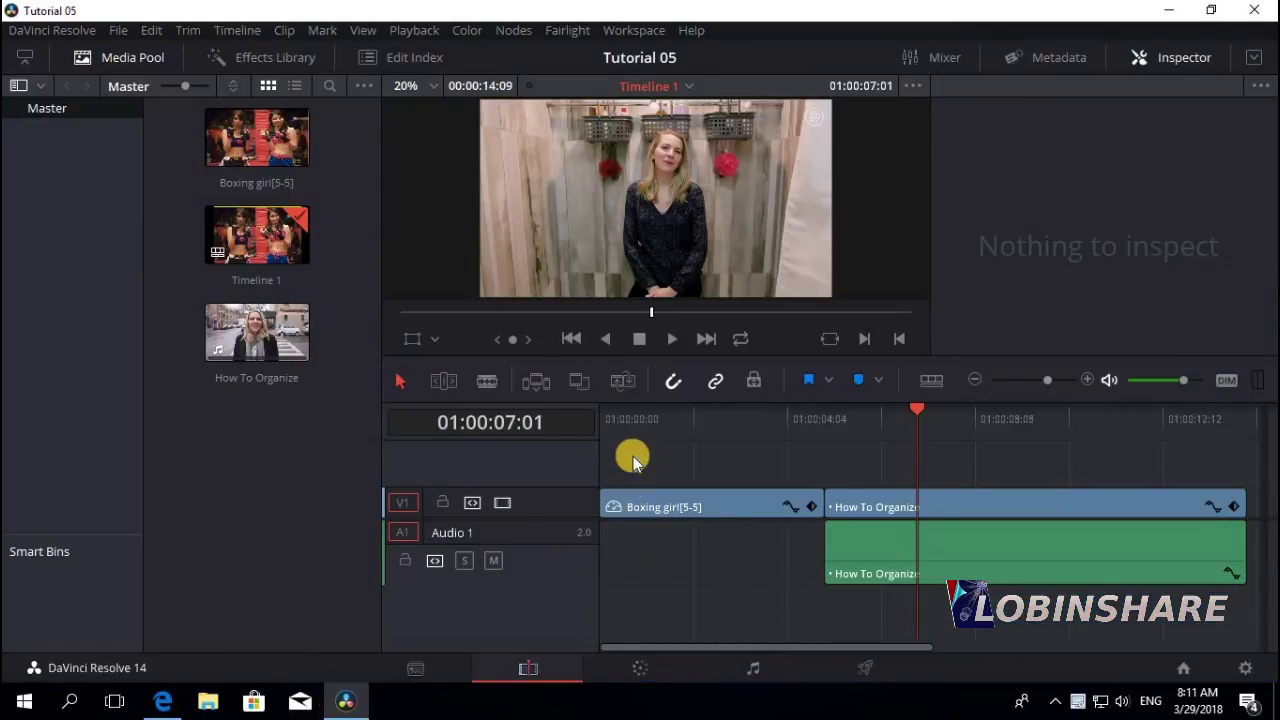
pyautogui.moveTo(618, 415); pyautogui.dragTo(605, 483)
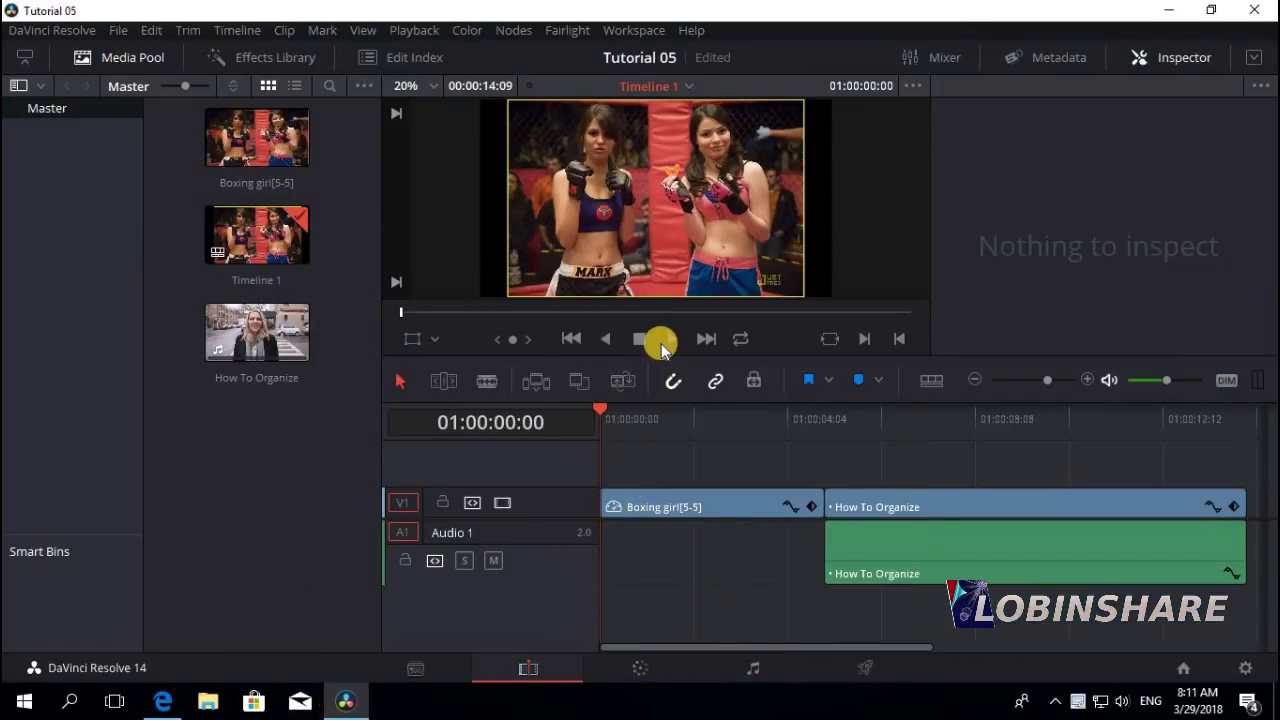
pyautogui.click(663, 341)
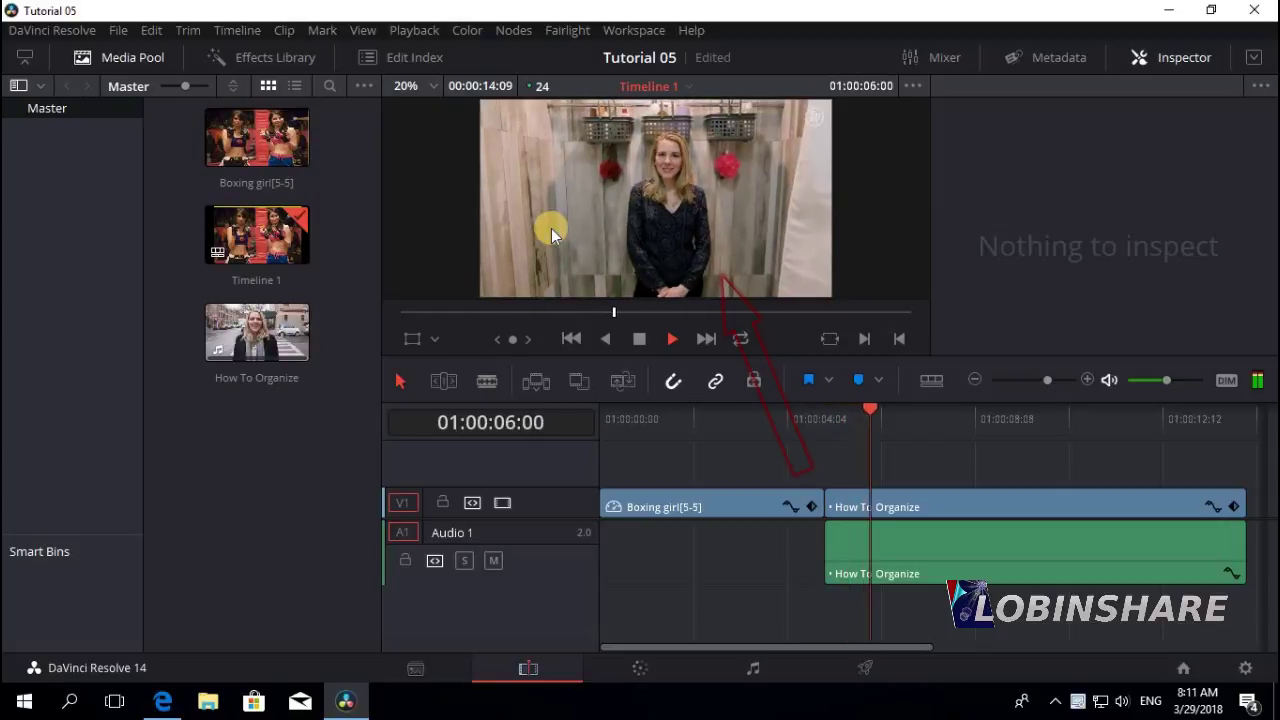
pyautogui.click(637, 337)
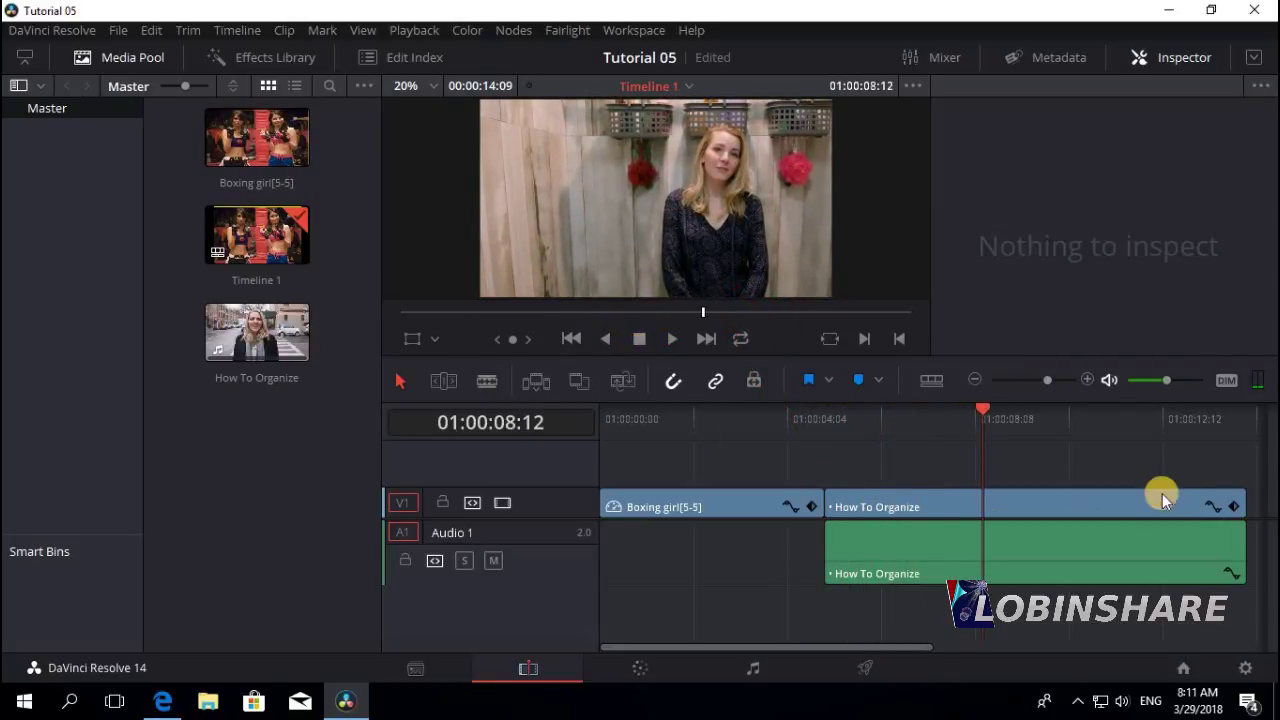
pyautogui.click(1240, 427)
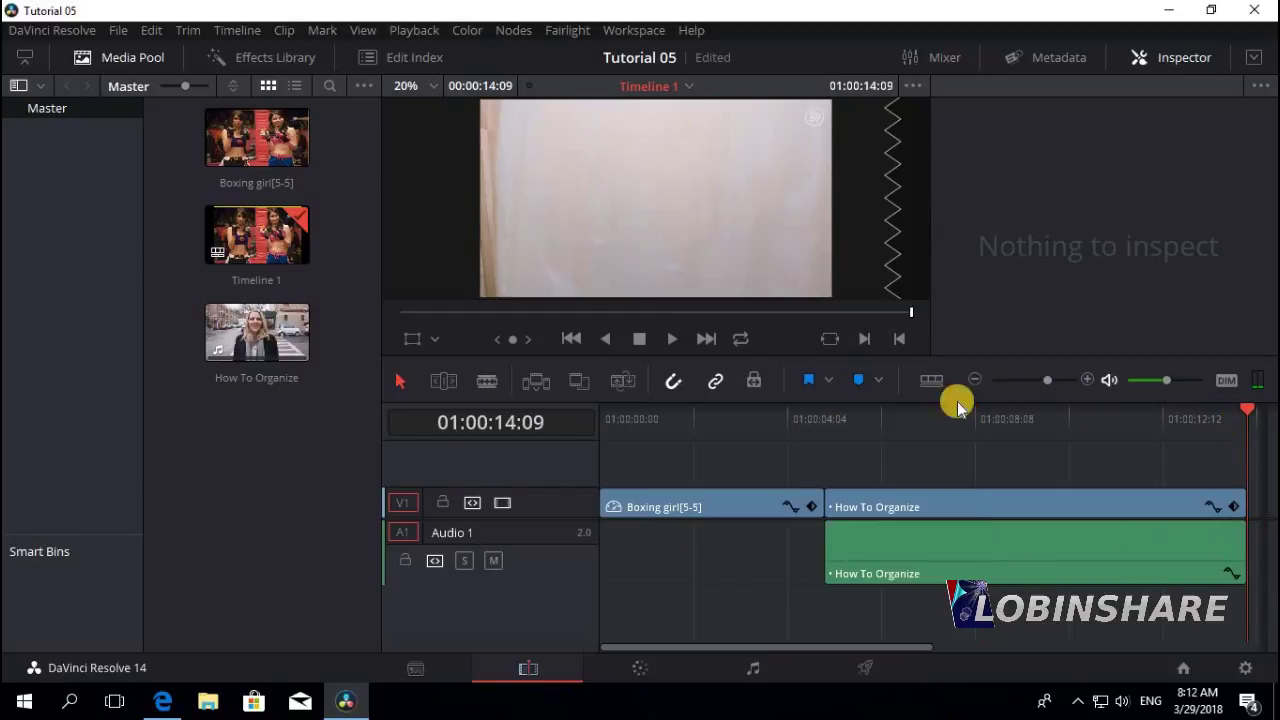
pyautogui.moveTo(662, 421); pyautogui.dragTo(679, 428)
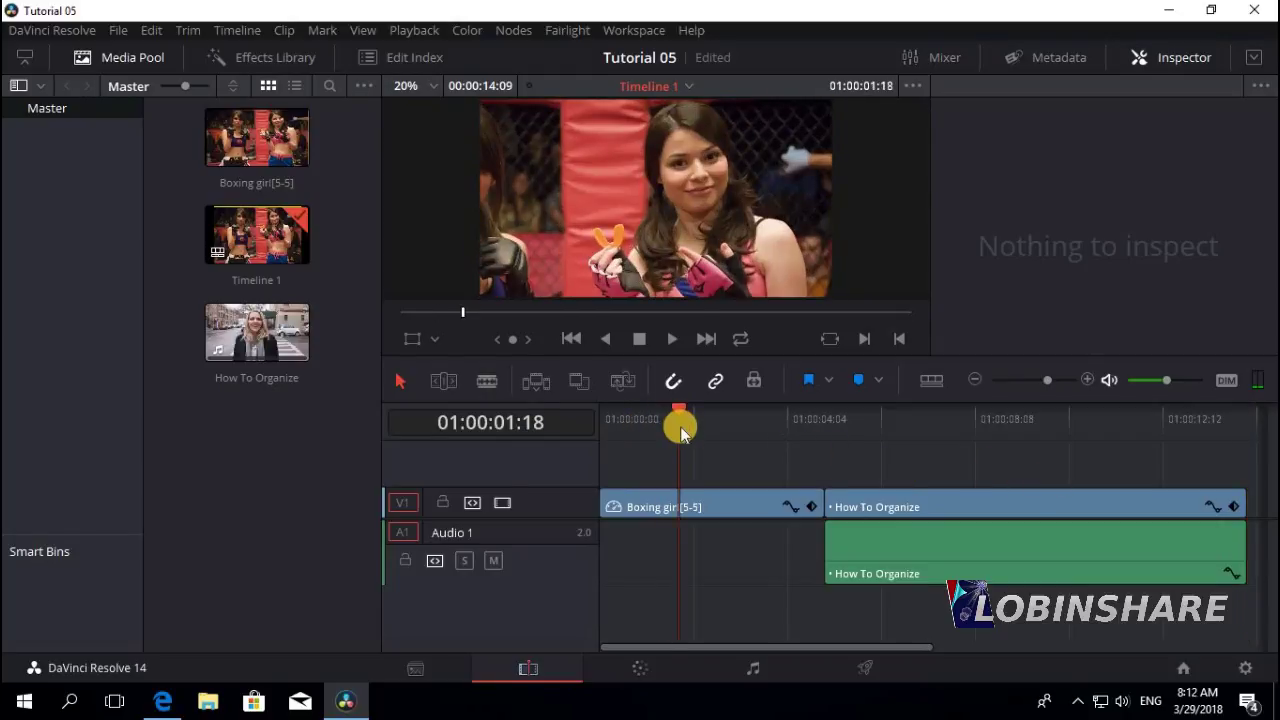
# Switch to the Deliver page, check the render range options and keep Entire Timeline.
pyautogui.click(858, 662)
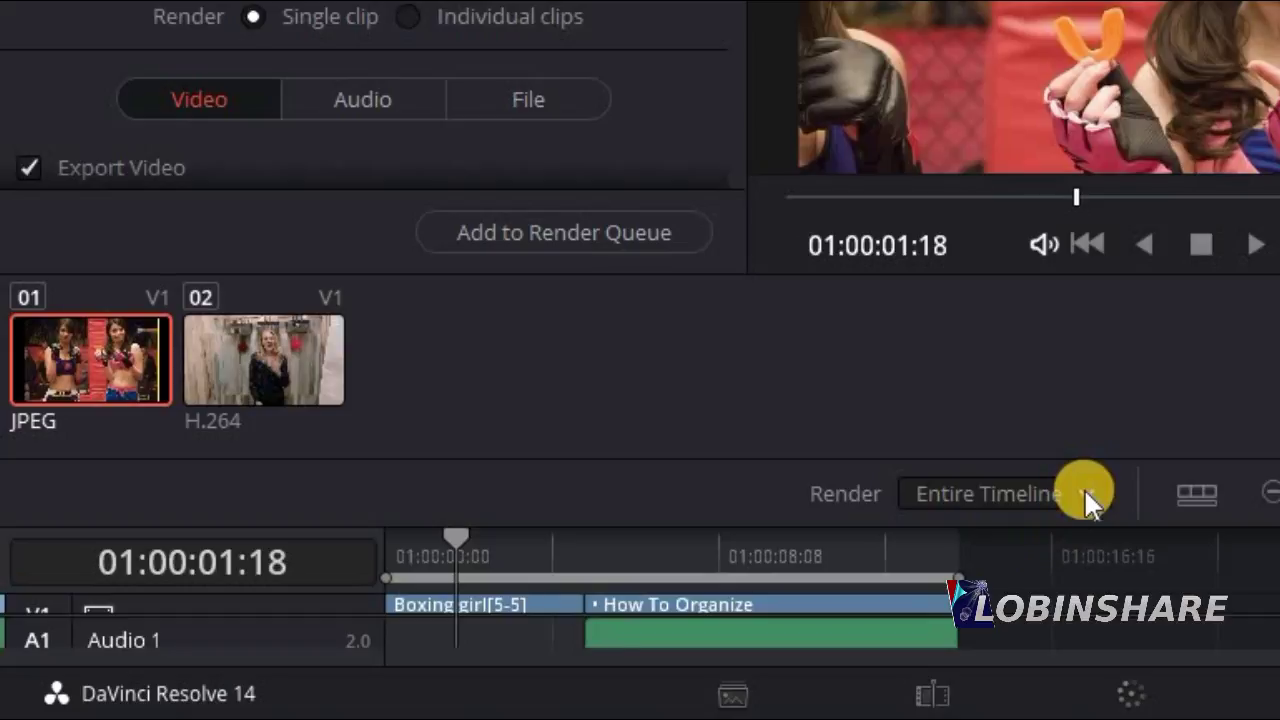
pyautogui.click(1088, 494)
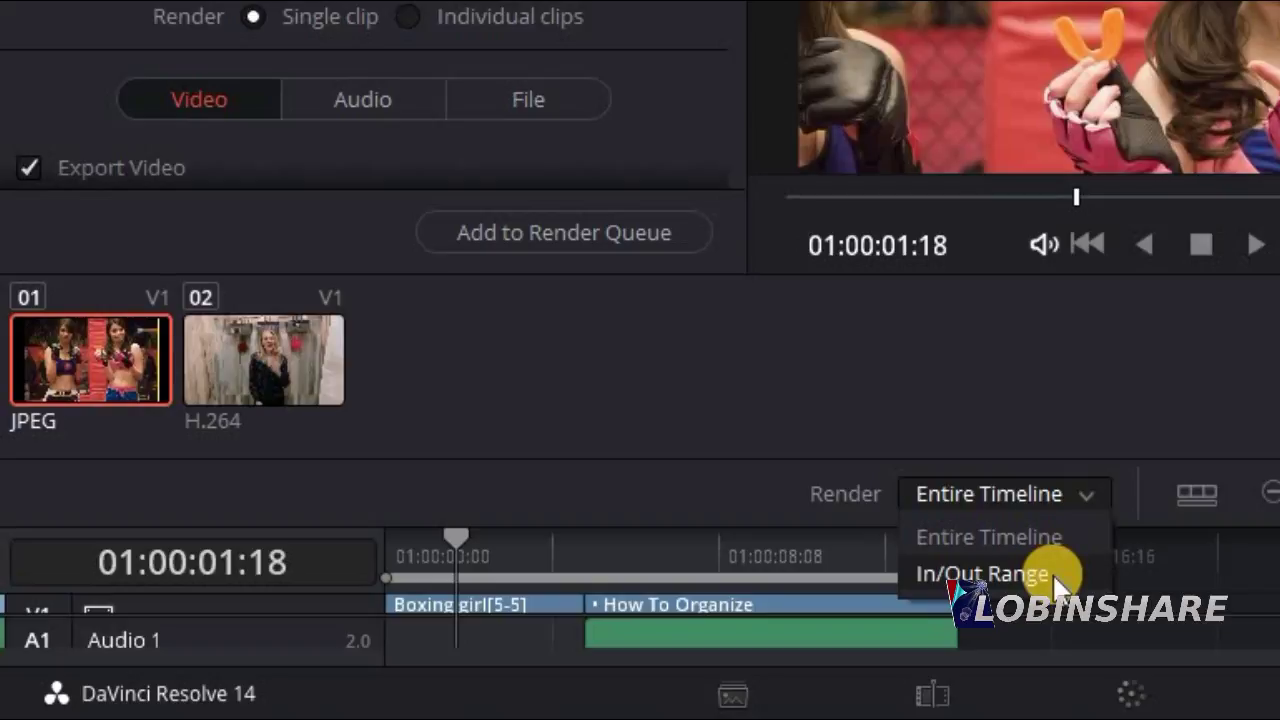
pyautogui.click(1084, 370)
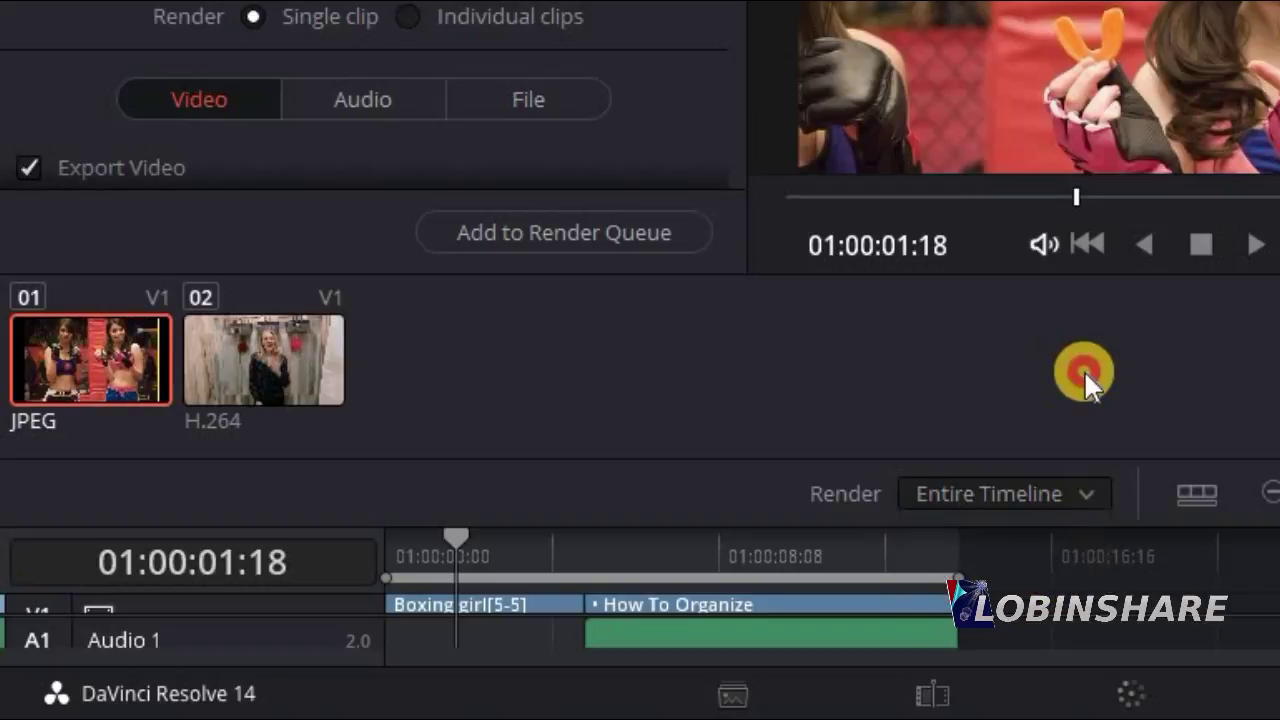
pyautogui.click(1061, 488)
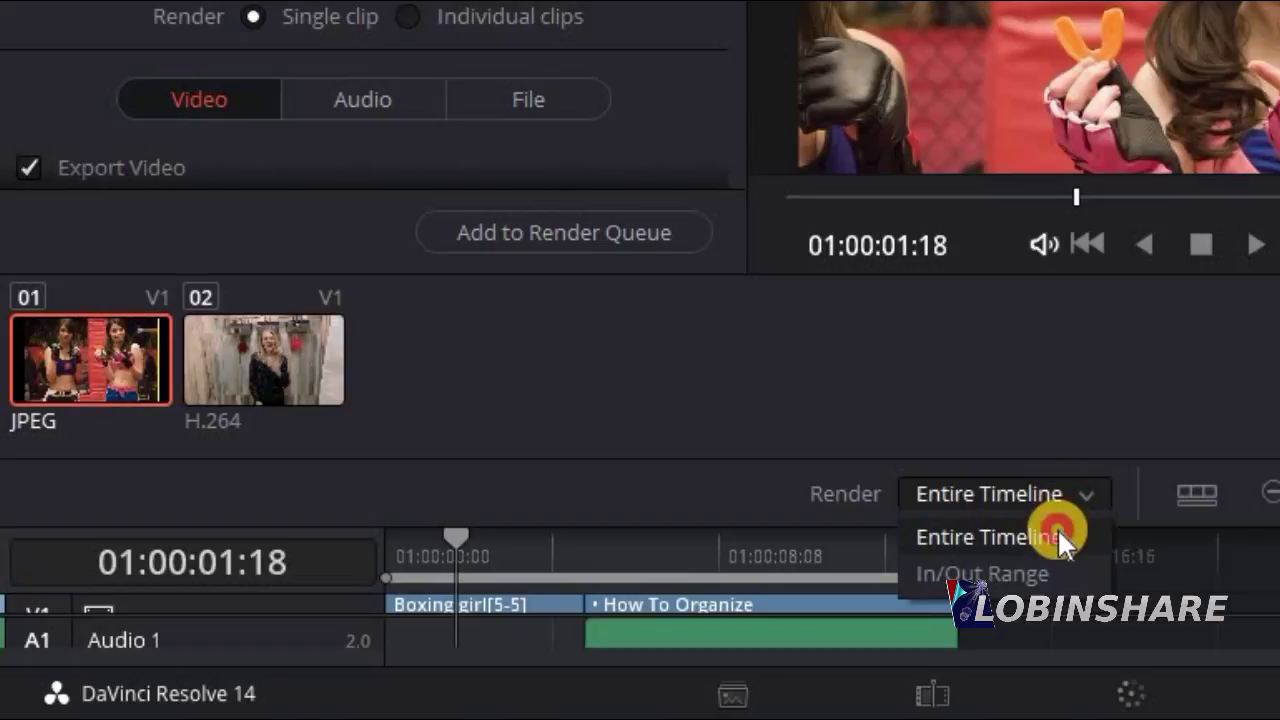
pyautogui.click(1057, 527)
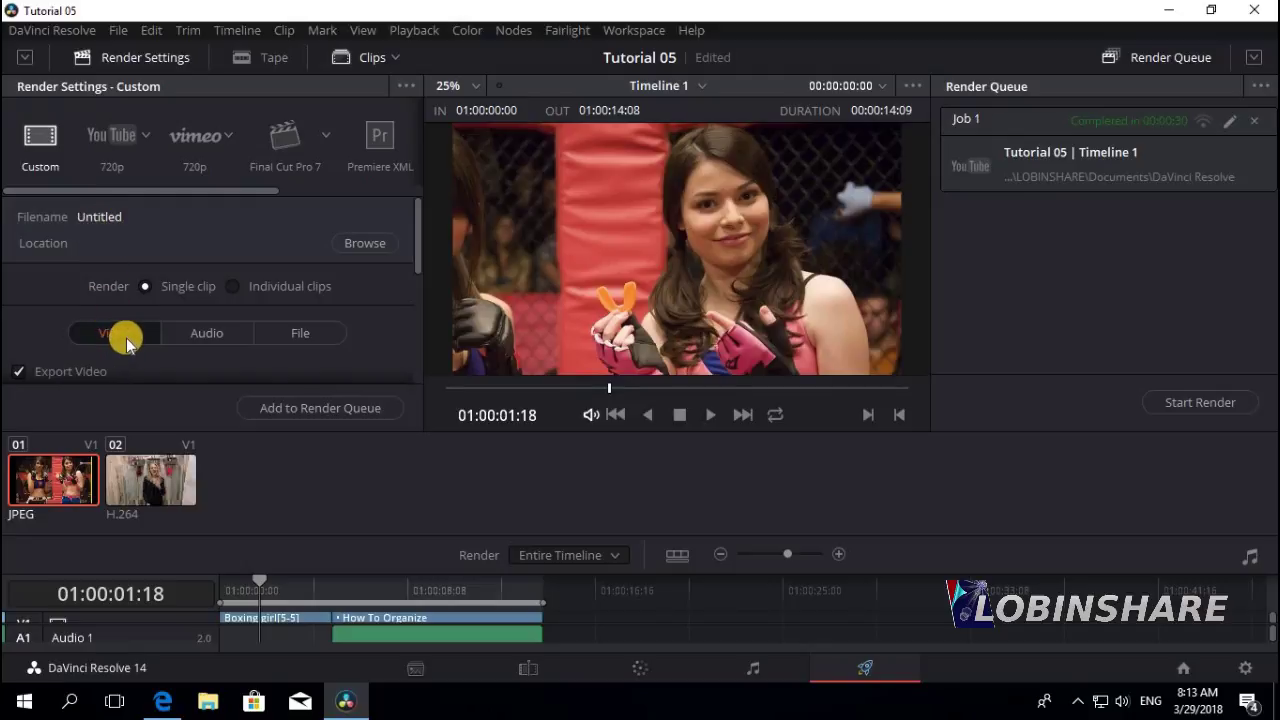
# Check the Audio, File and Video settings of the Custom render preset.
pyautogui.click(207, 336)
pyautogui.click(262, 337)
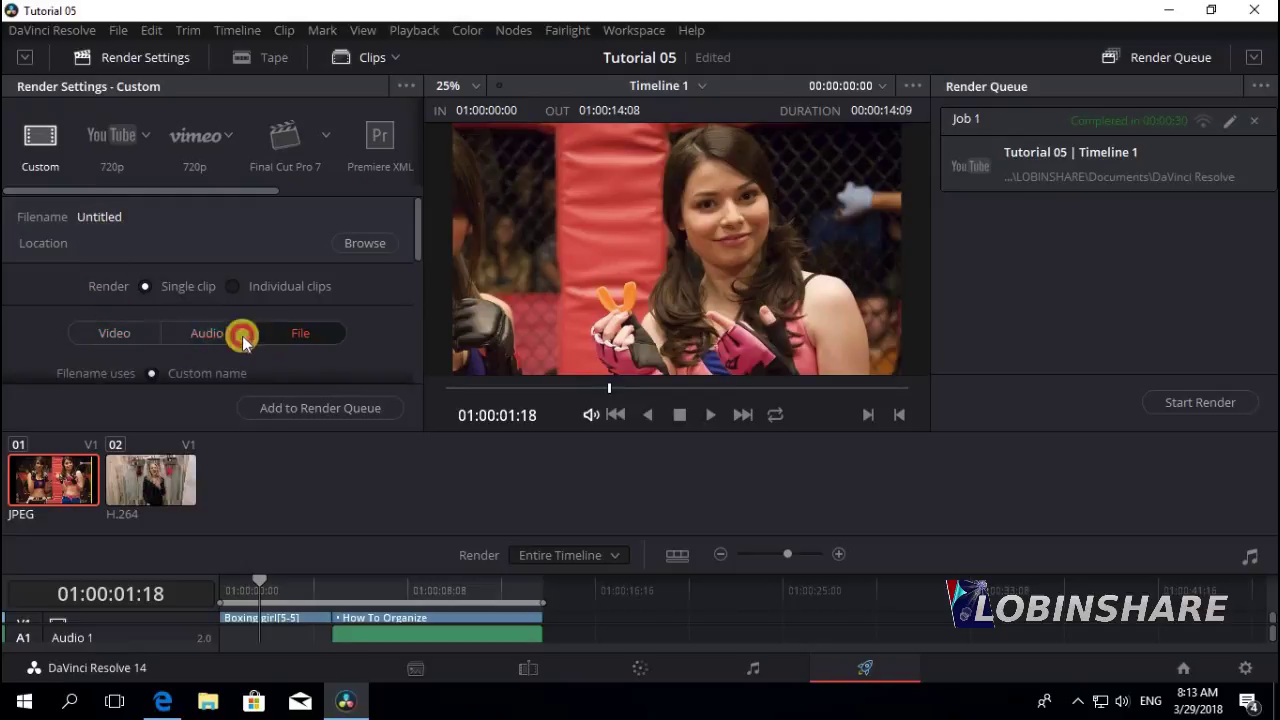
pyautogui.click(114, 332)
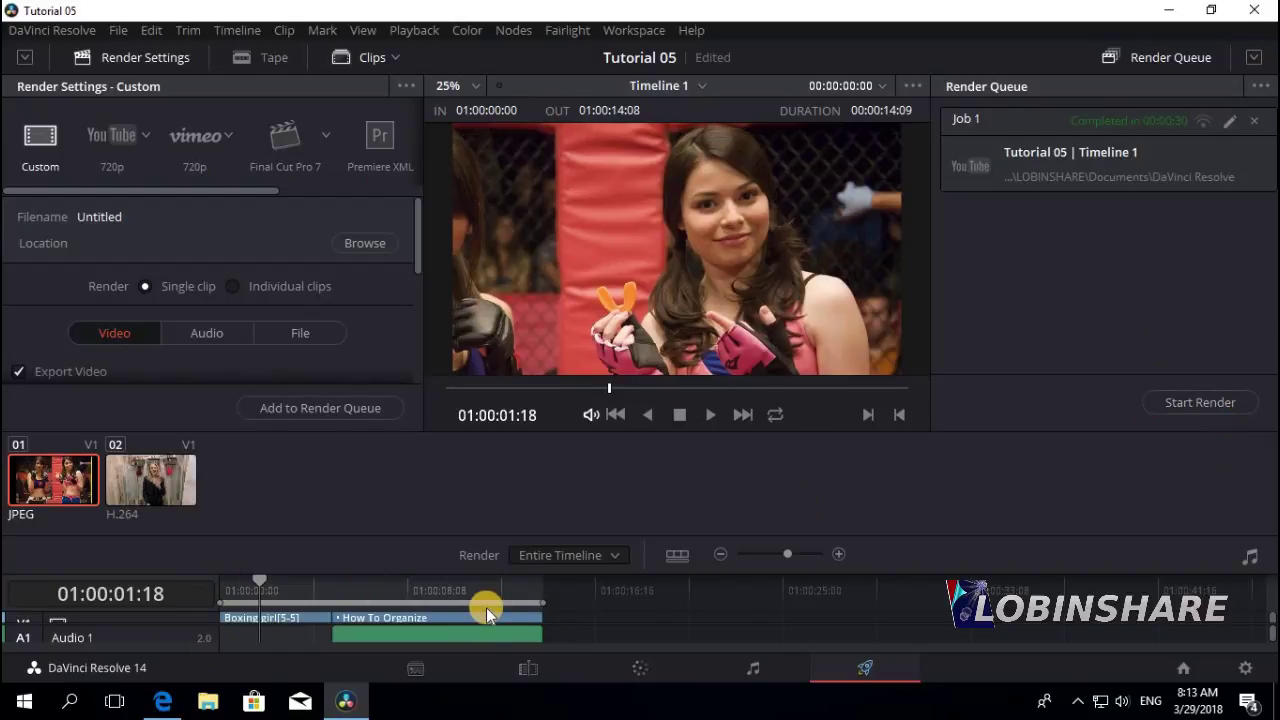
# Set the render range to In/Out Range and limit it to the Boxing girl[5-5] clip, with the out point at 01:00:04:18.
pyautogui.click(612, 555)
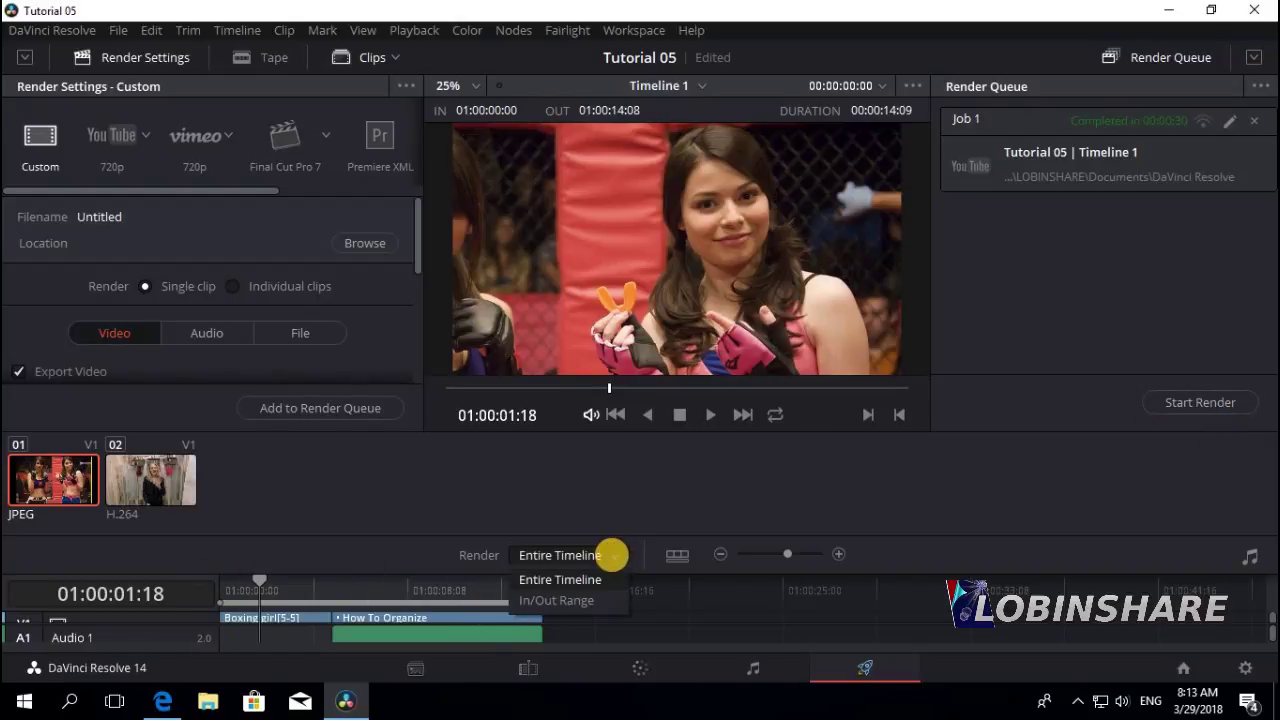
pyautogui.click(591, 600)
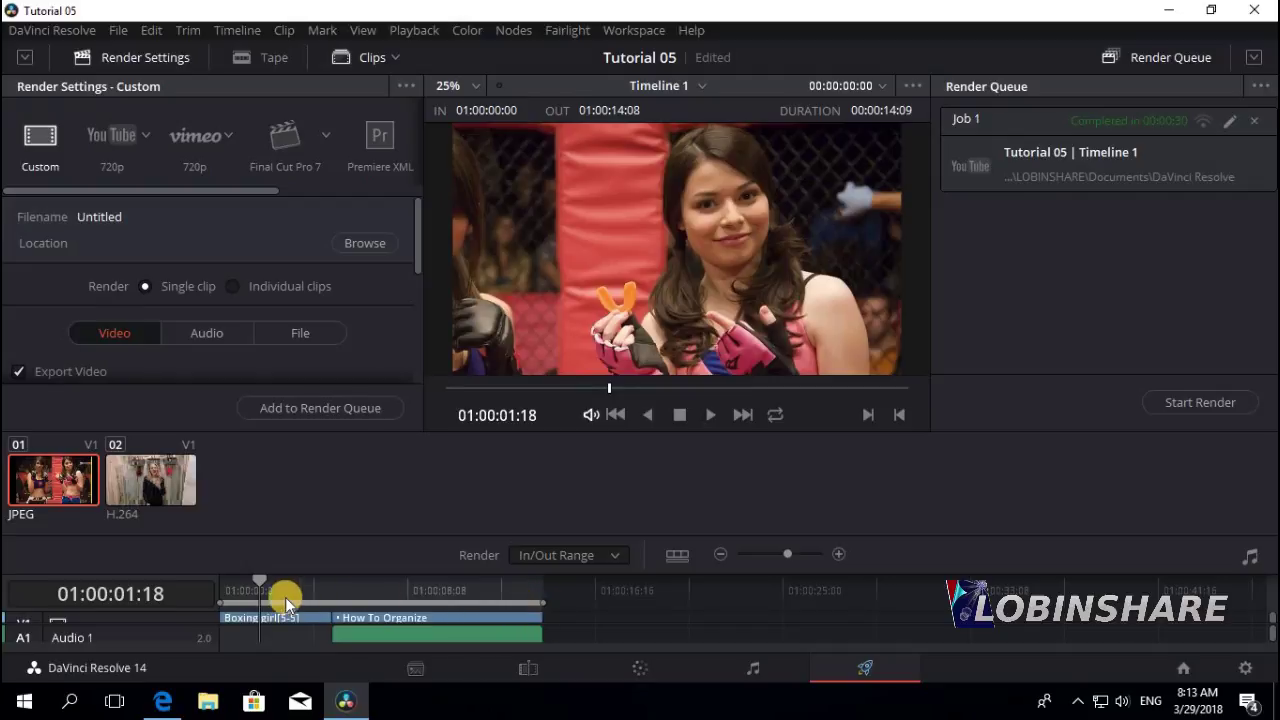
pyautogui.click(222, 586)
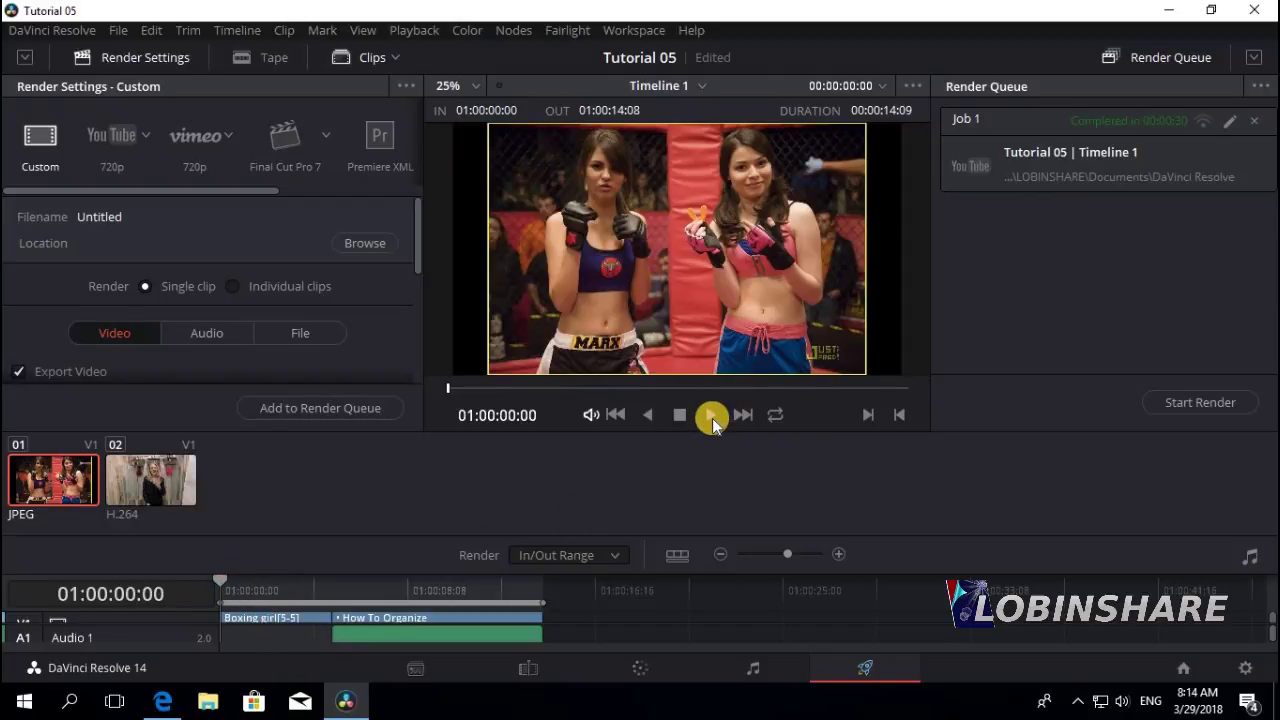
pyautogui.click(711, 416)
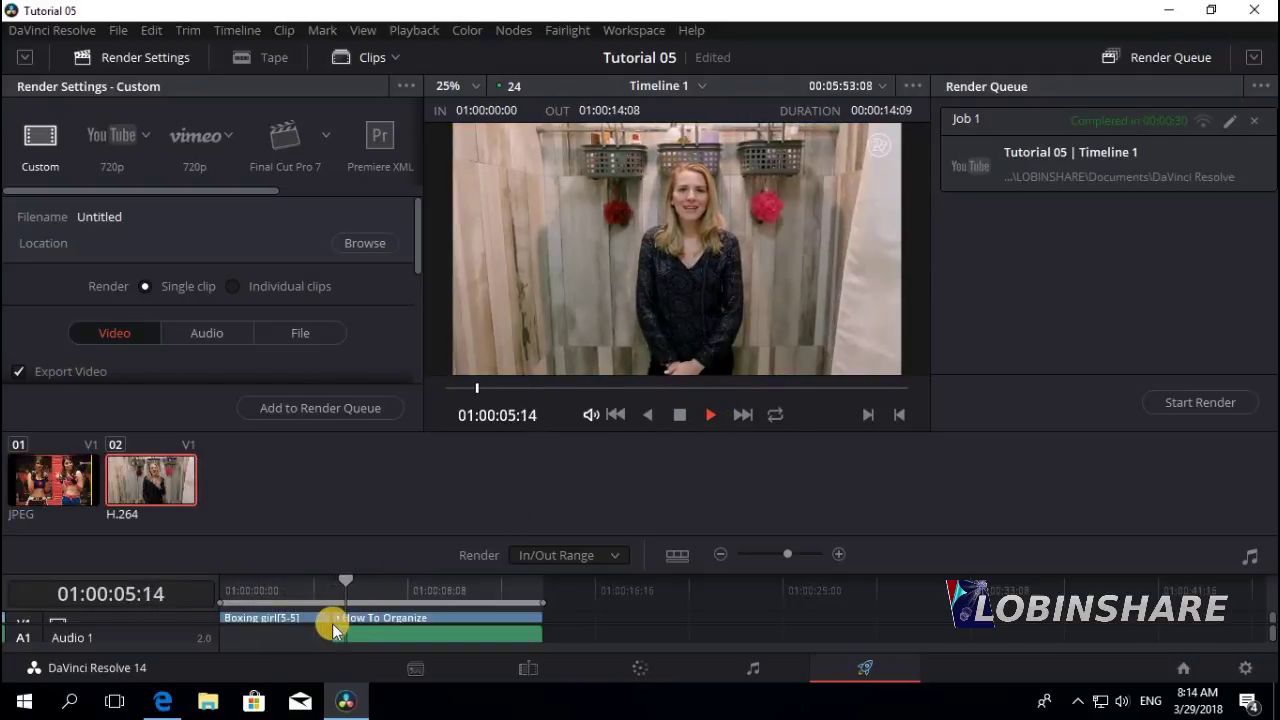
pyautogui.click(680, 414)
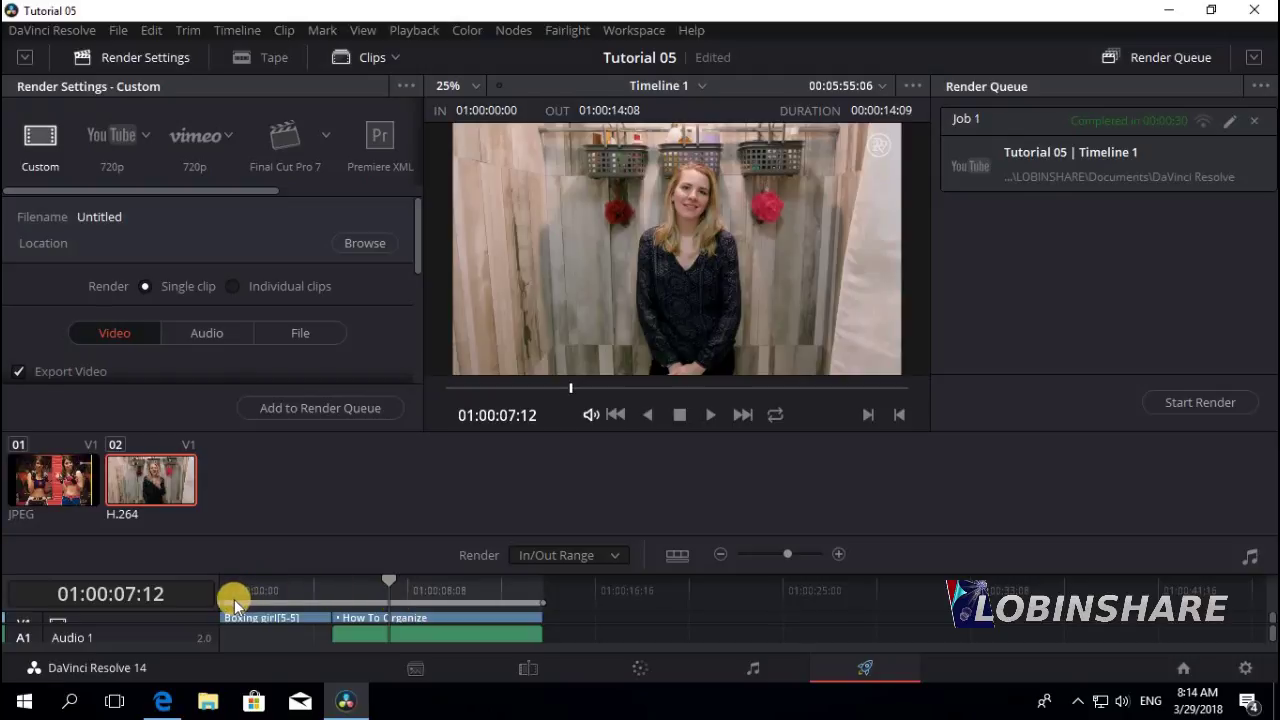
pyautogui.moveTo(220, 600)
pyautogui.mouseDown()
pyautogui.moveTo(248, 600)
pyautogui.moveTo(210, 600)
pyautogui.mouseUp()
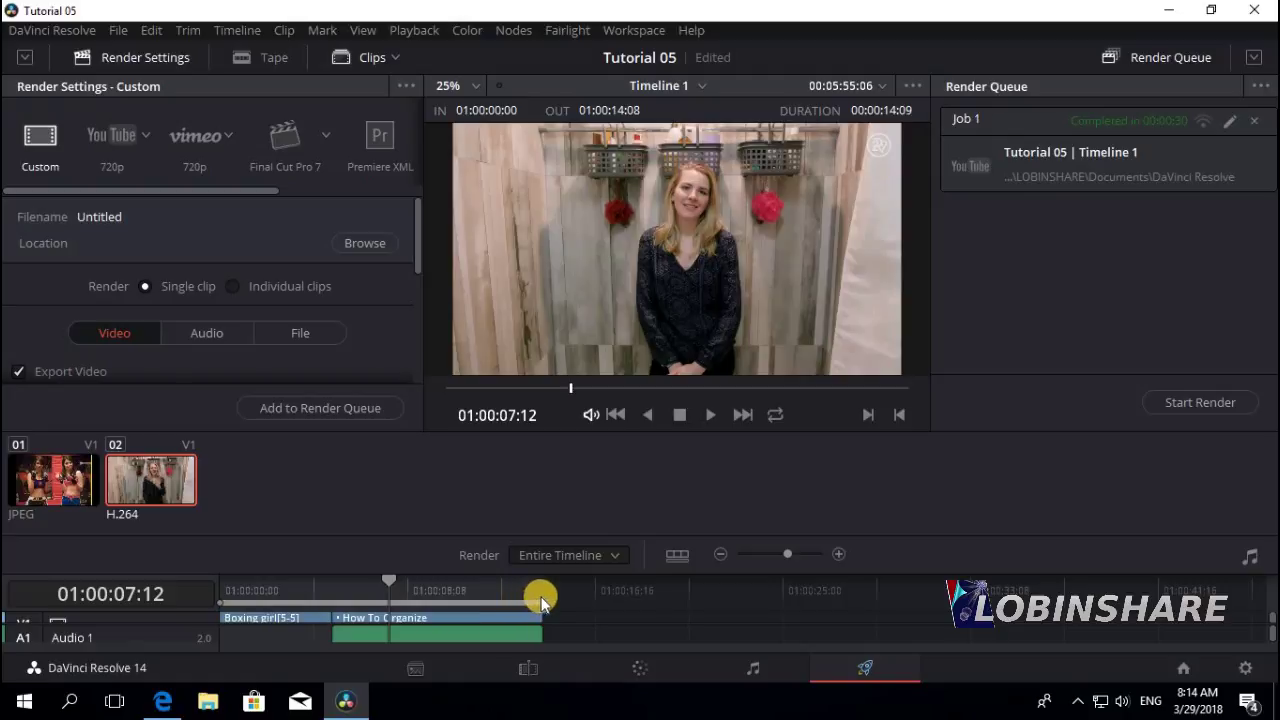
pyautogui.moveTo(546, 600); pyautogui.dragTo(306, 580)
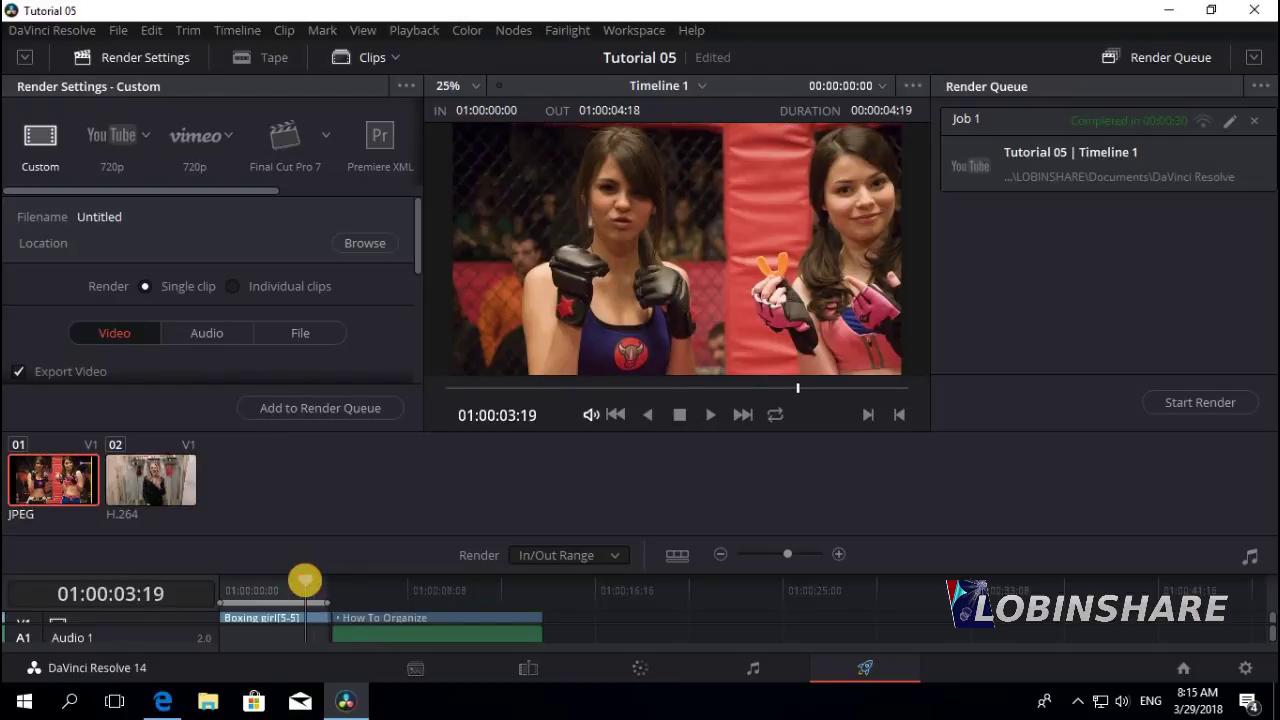
# Add the In/Out Range job to the render queue with the DaVinci Resolve folder inside Documents as its destination.
pyautogui.click(368, 403)
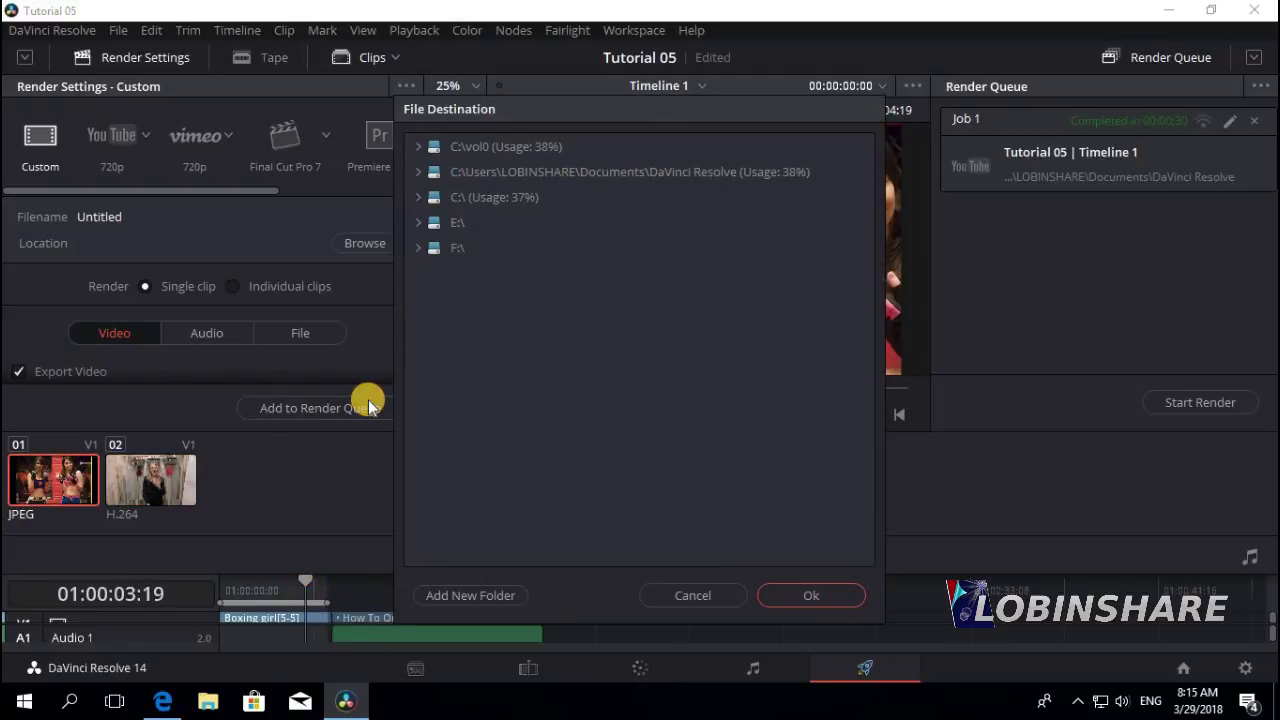
pyautogui.click(774, 171)
pyautogui.click(811, 595)
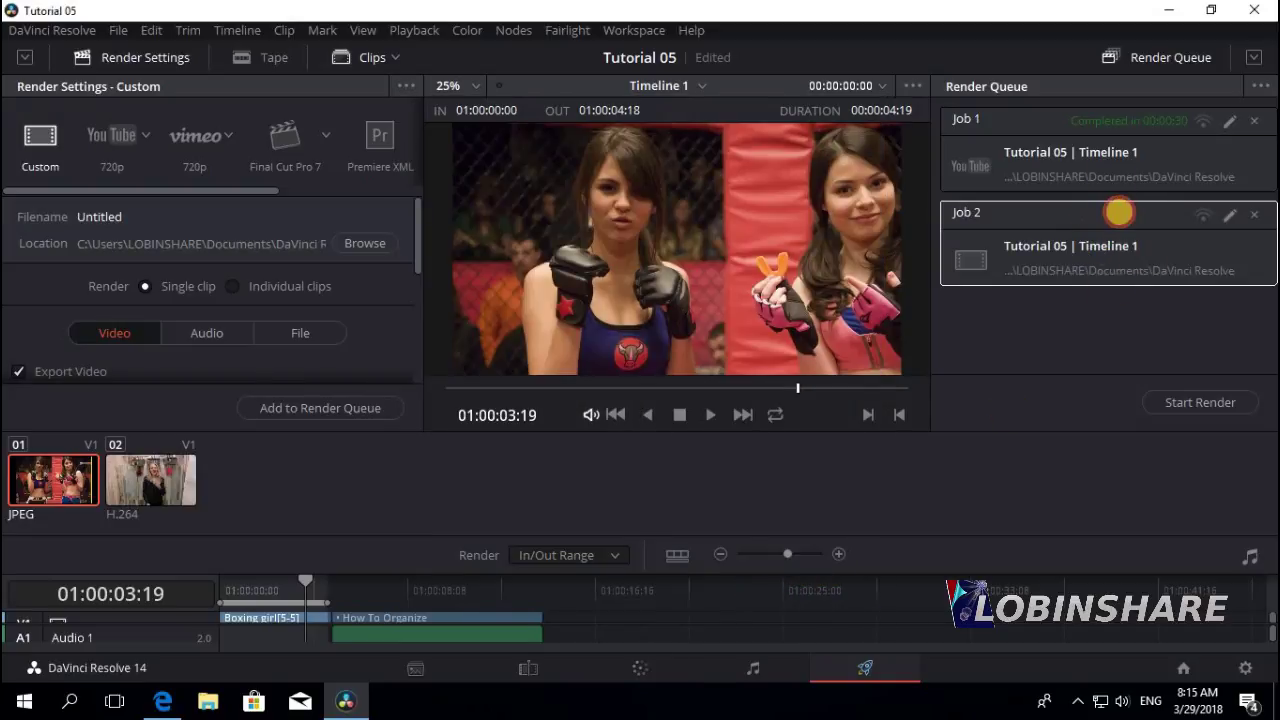
# Start rendering the queued In/Out Range job.
pyautogui.click(1175, 403)
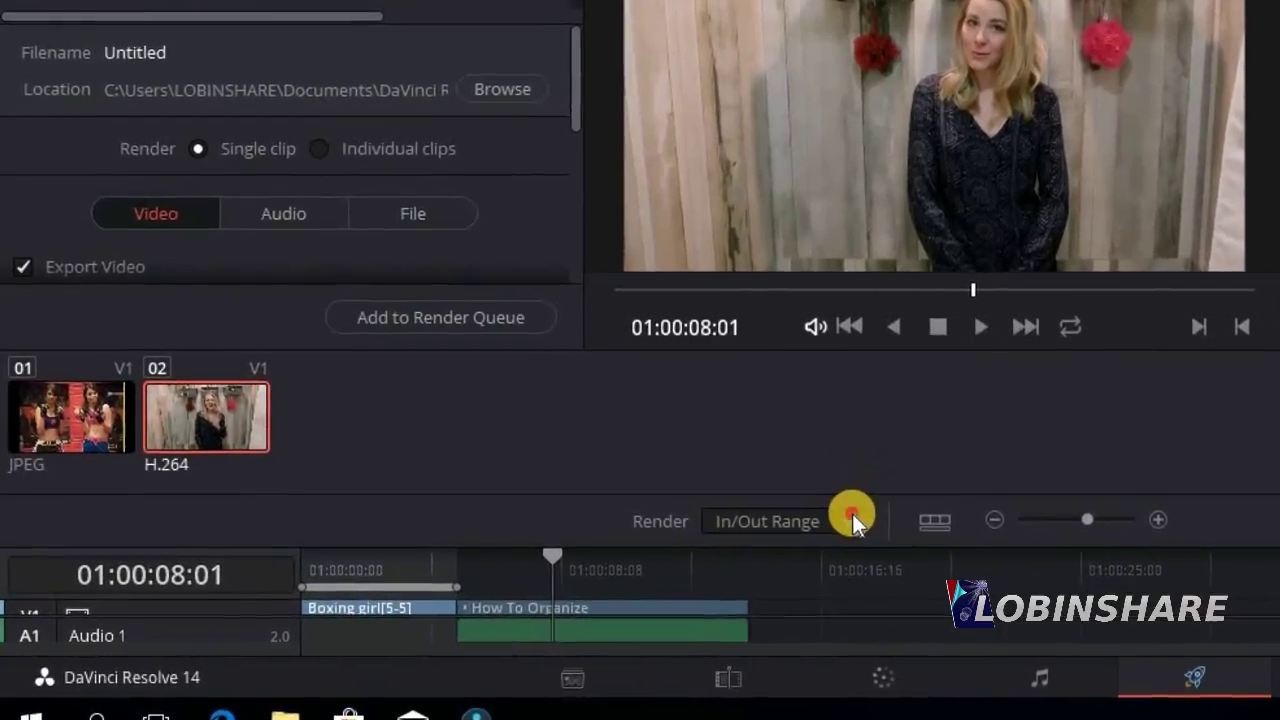
# Move the render out point into the How To Organize clip and the in point to the middle of the Boxing girl[5-5] clip.
pyautogui.click(852, 516)
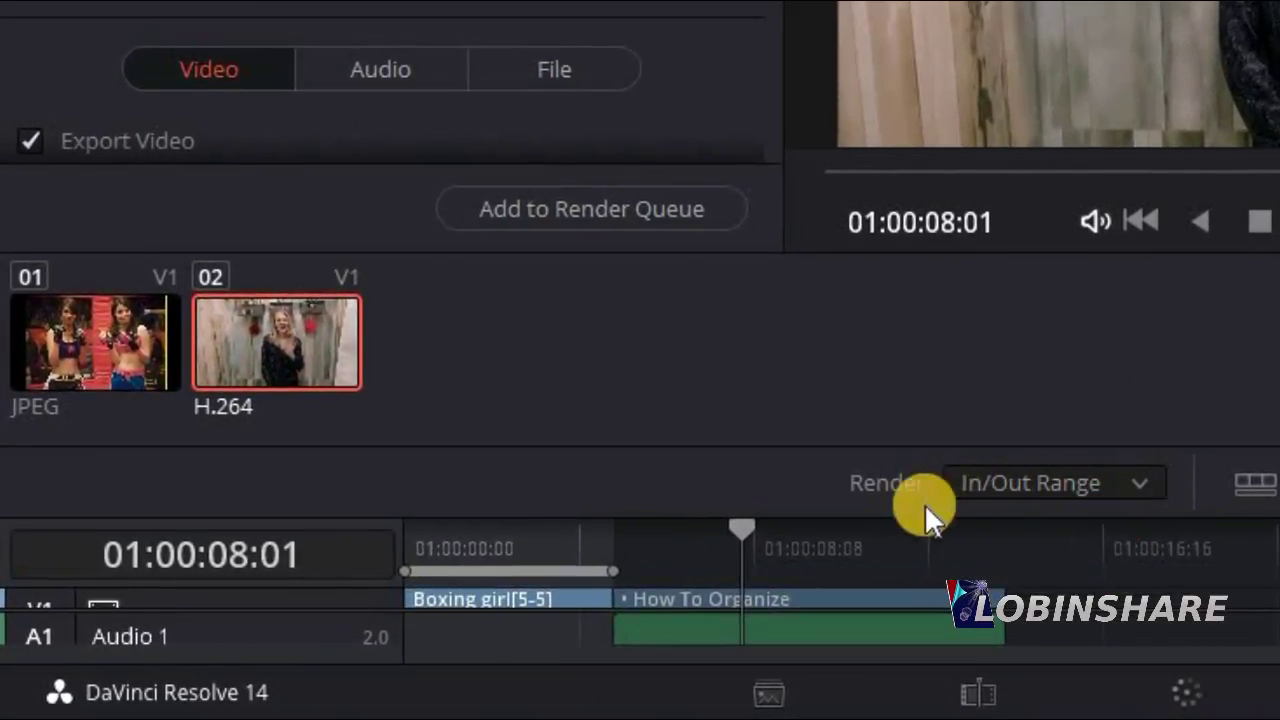
pyautogui.moveTo(610, 570); pyautogui.dragTo(768, 569)
pyautogui.moveTo(413, 568); pyautogui.dragTo(498, 568)
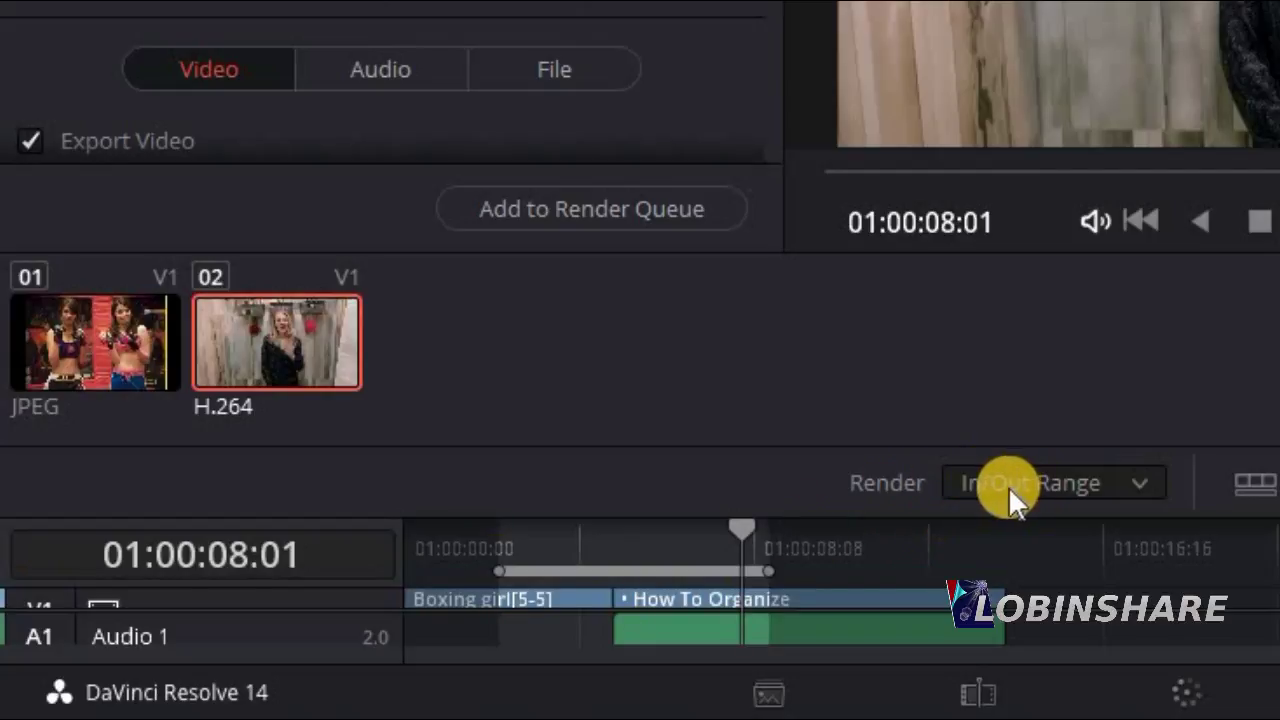
# Mark the out point at 01:00:12:00 and the in point at 01:00:01:01.
pyautogui.click(902, 531)
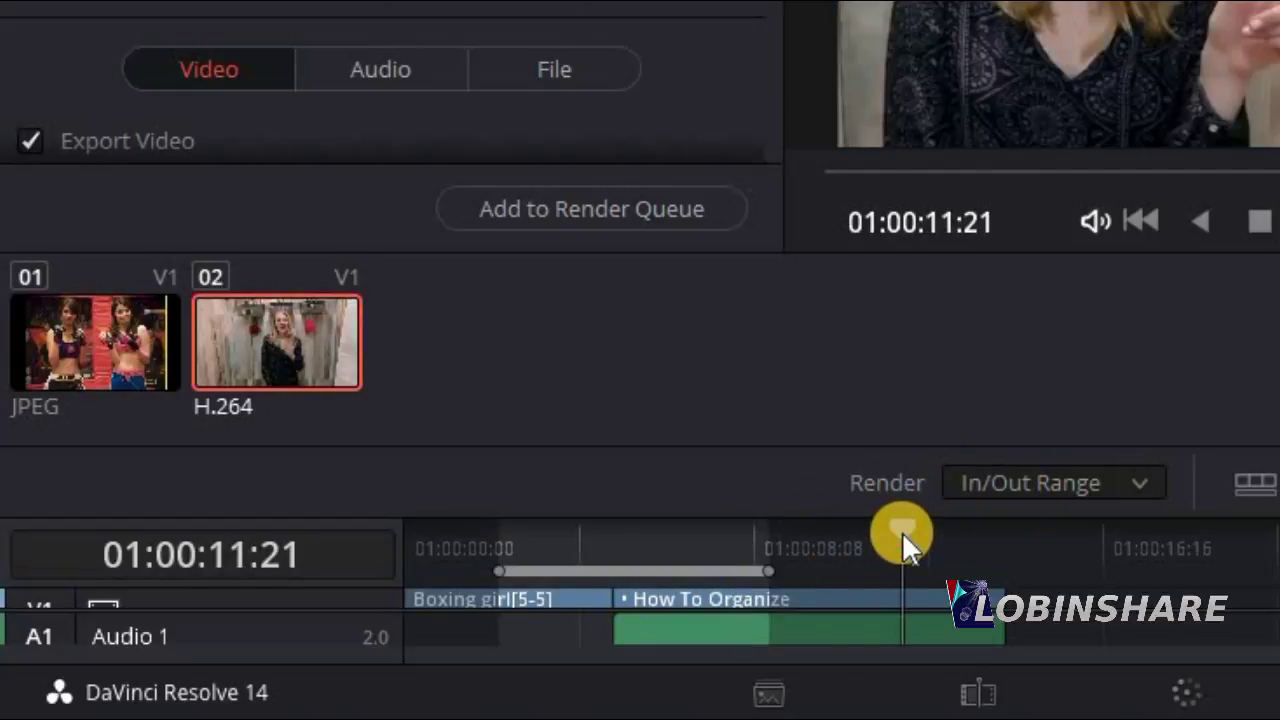
pyautogui.click(907, 528)
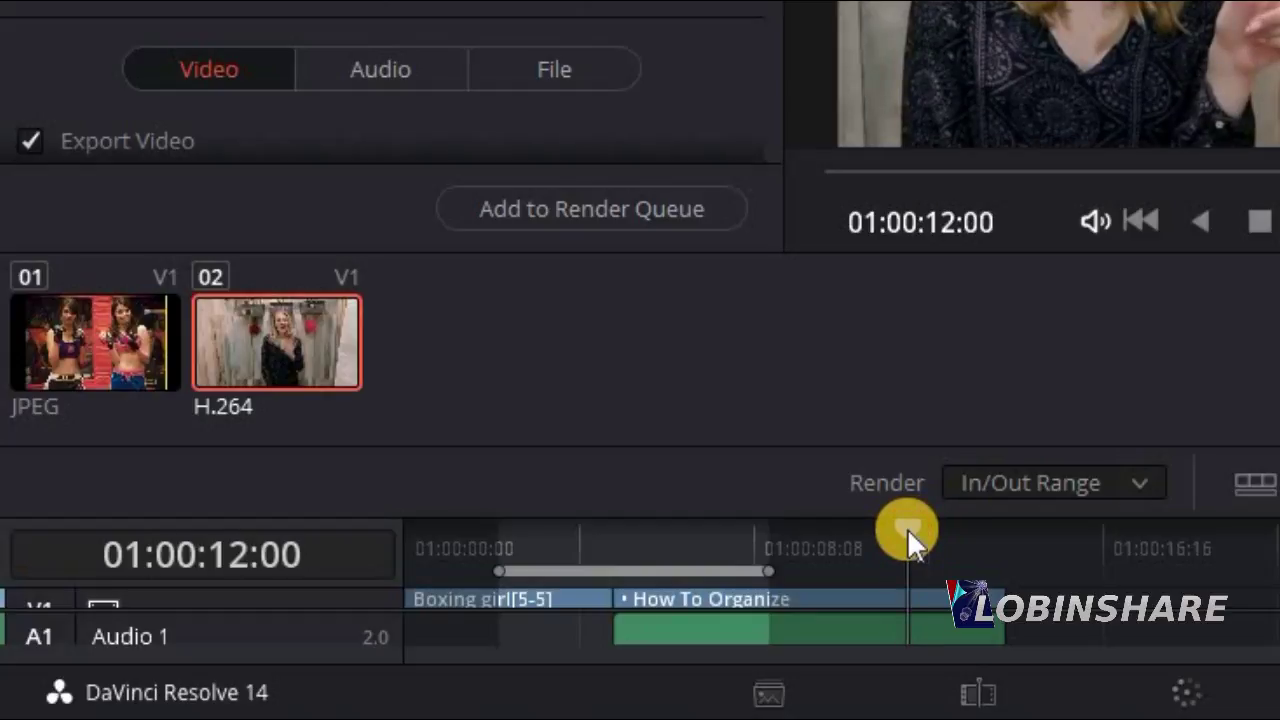
pyautogui.press('o')
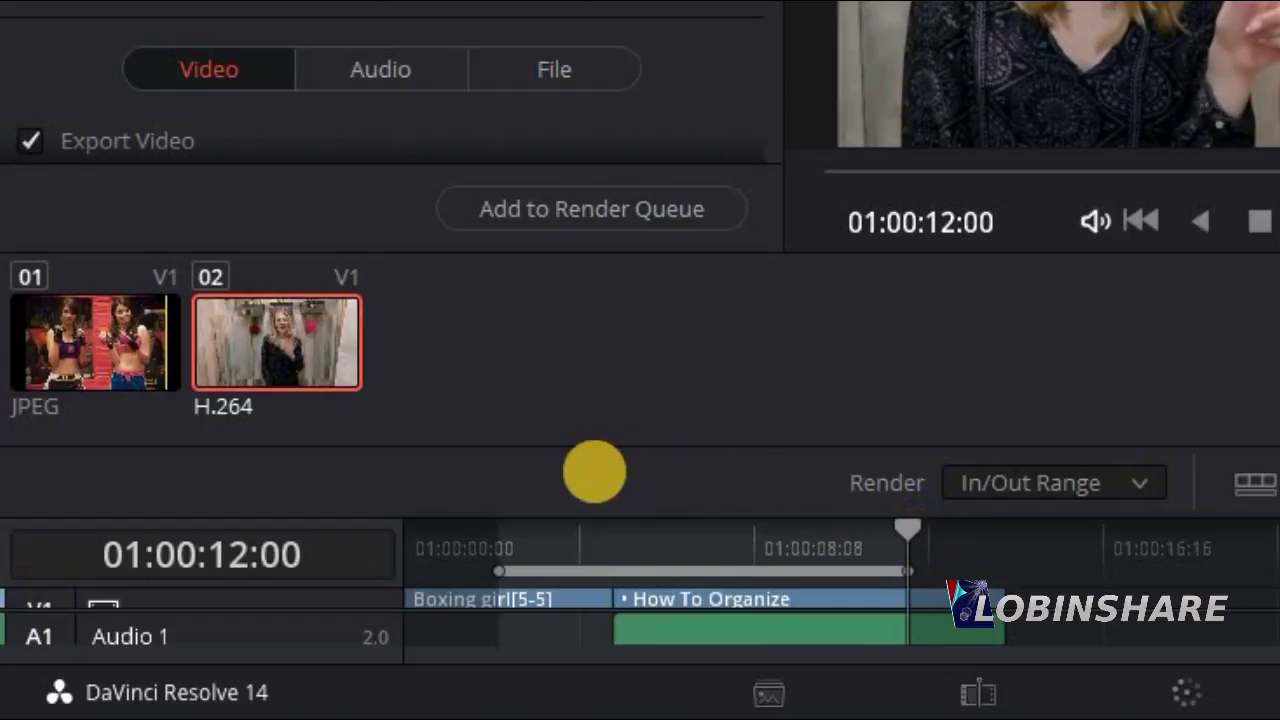
pyautogui.click(448, 531)
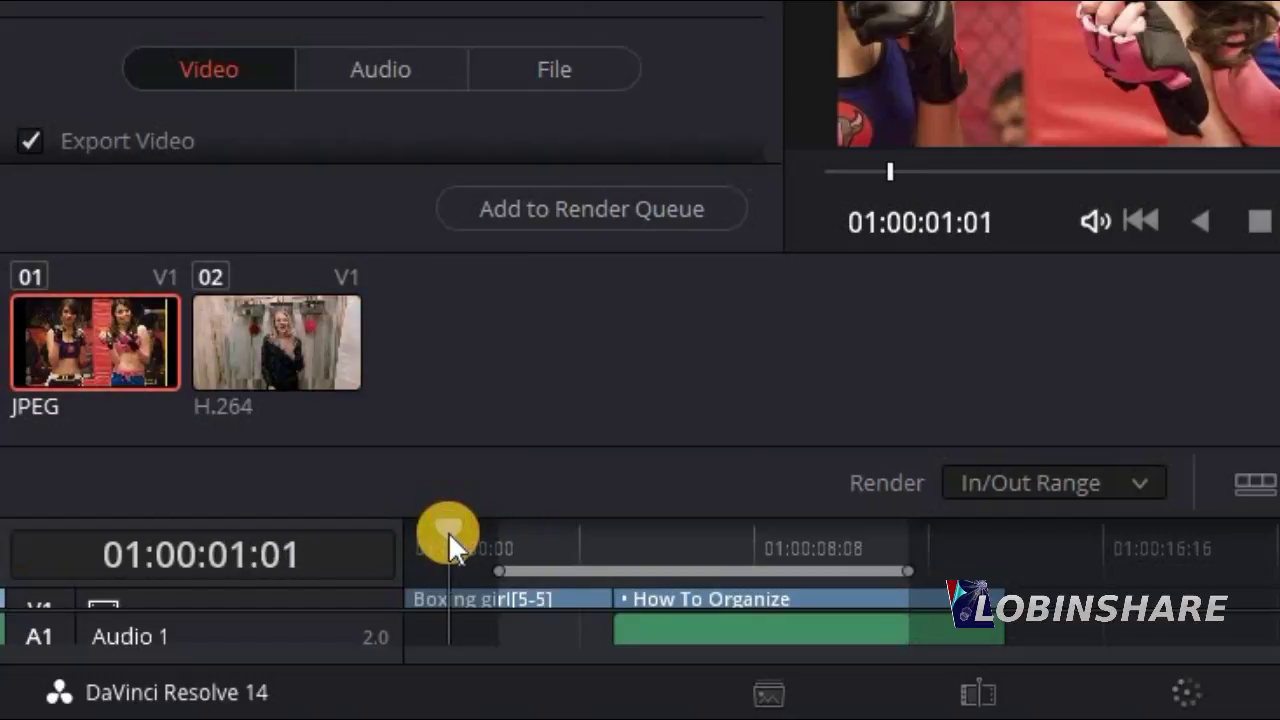
pyautogui.press('i')
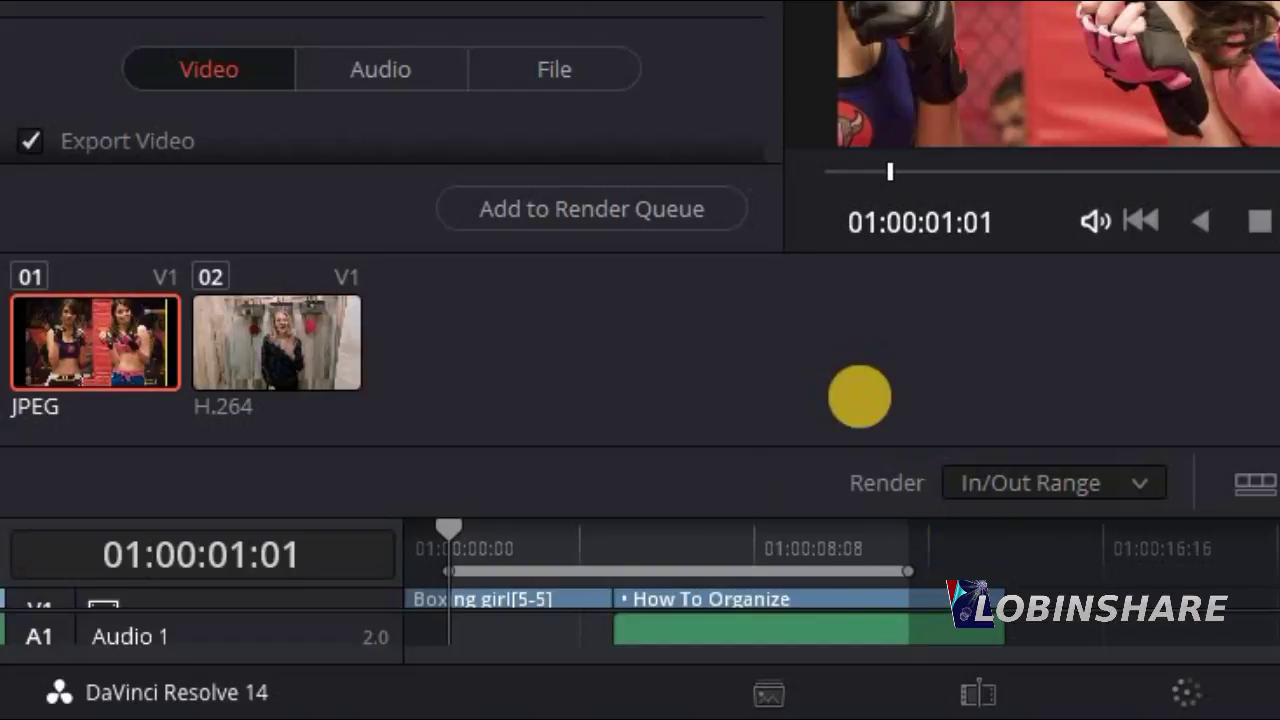
# Clear the out point and the remaining in/out range so the render covers the entire timeline.
pyautogui.hotkey('alt', 'o')
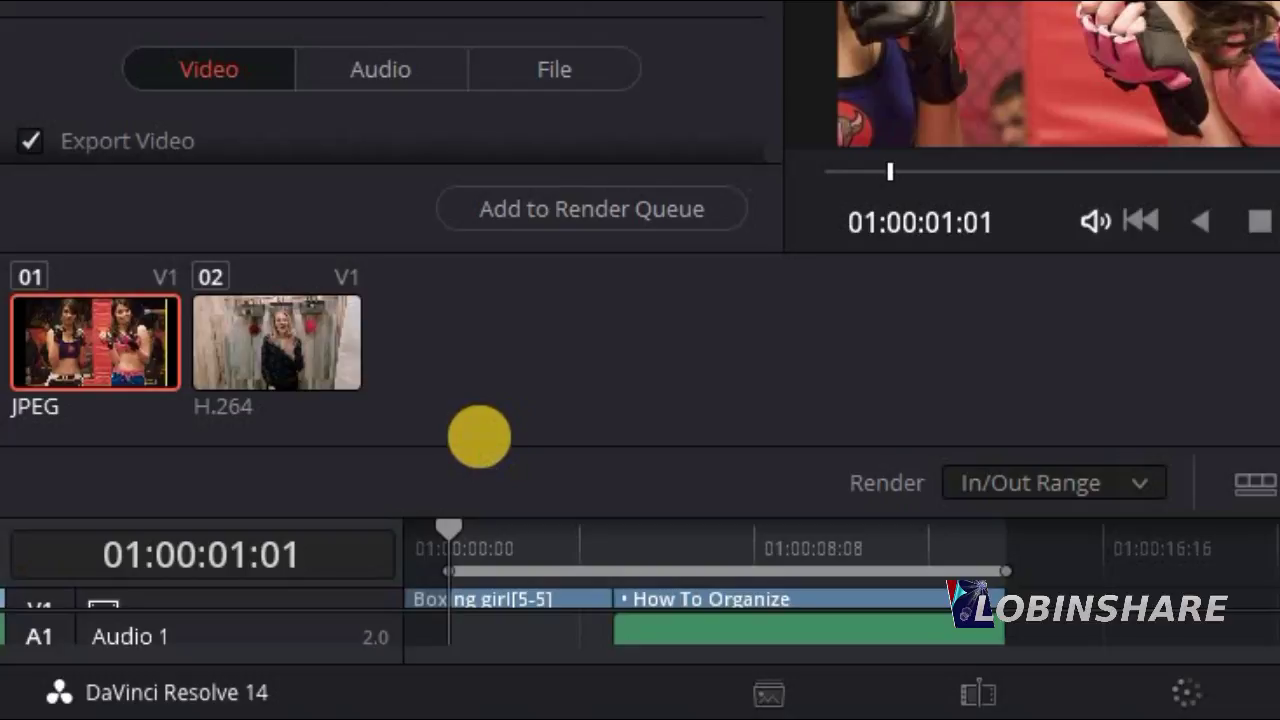
pyautogui.hotkey('alt', 'x')
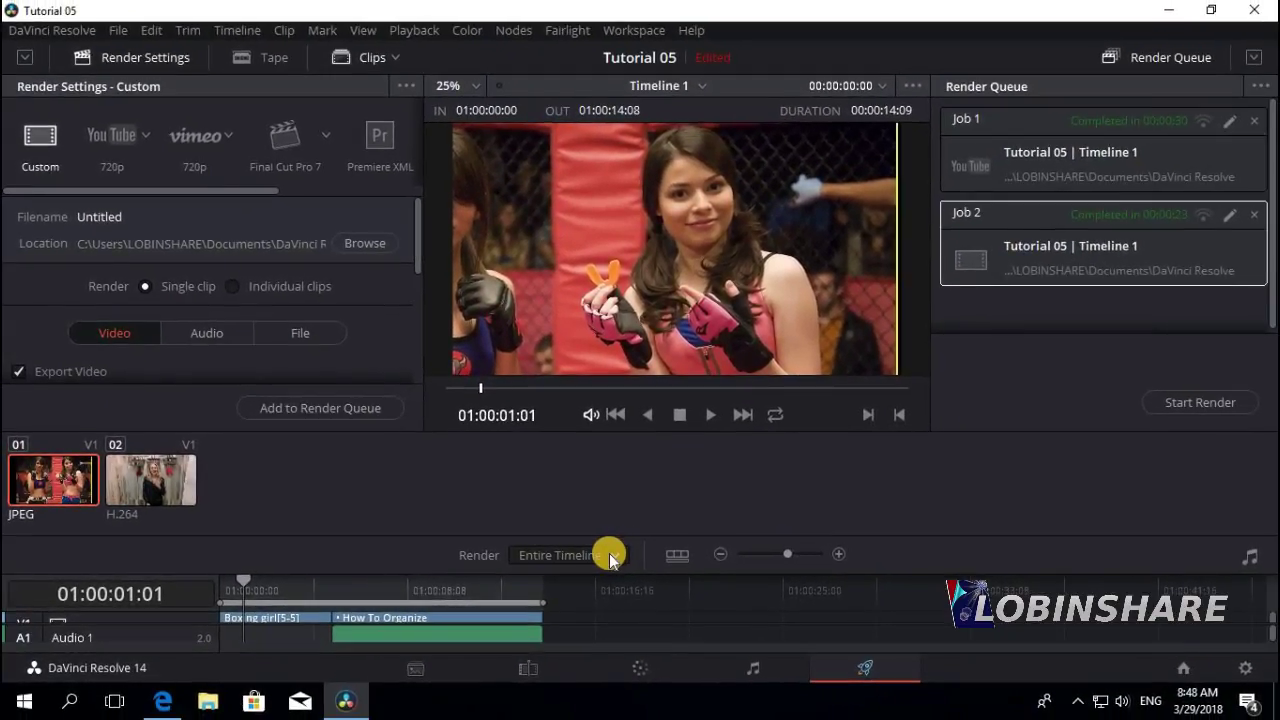
# Look at the How To Organize clip in the timeline on the Edit page and return to the Deliver page.
pyautogui.click(546, 657)
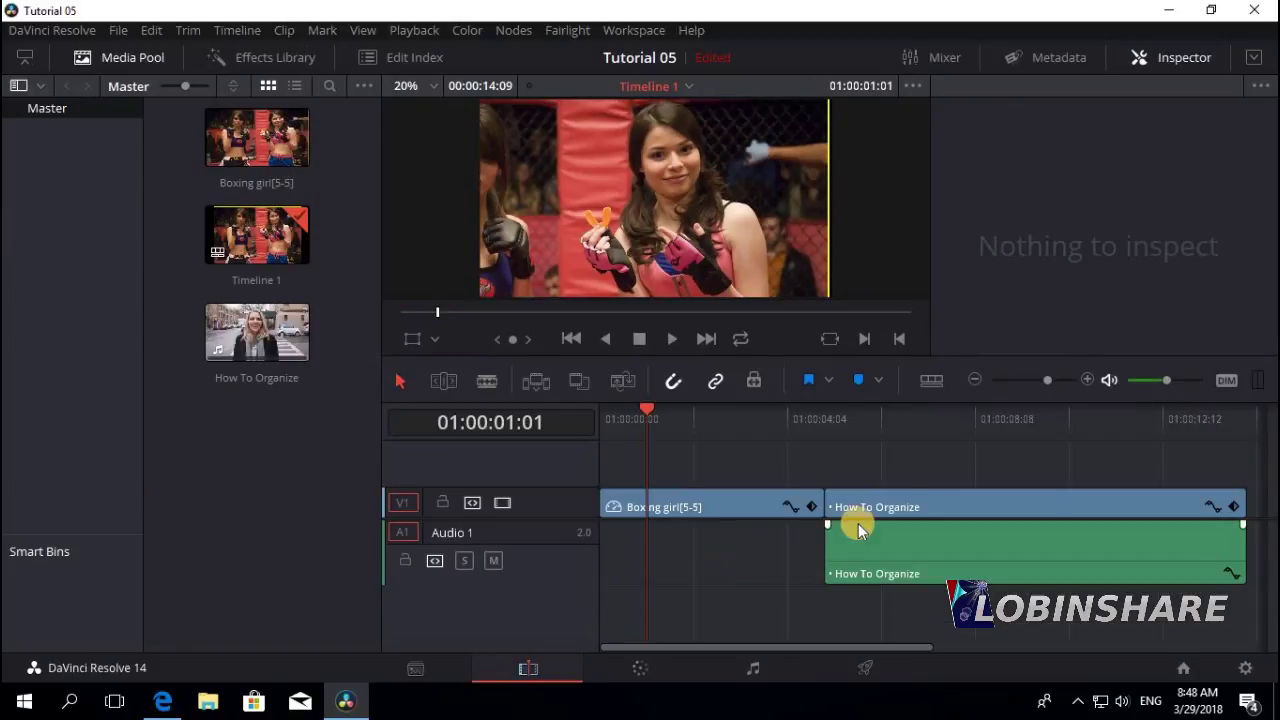
pyautogui.click(882, 506)
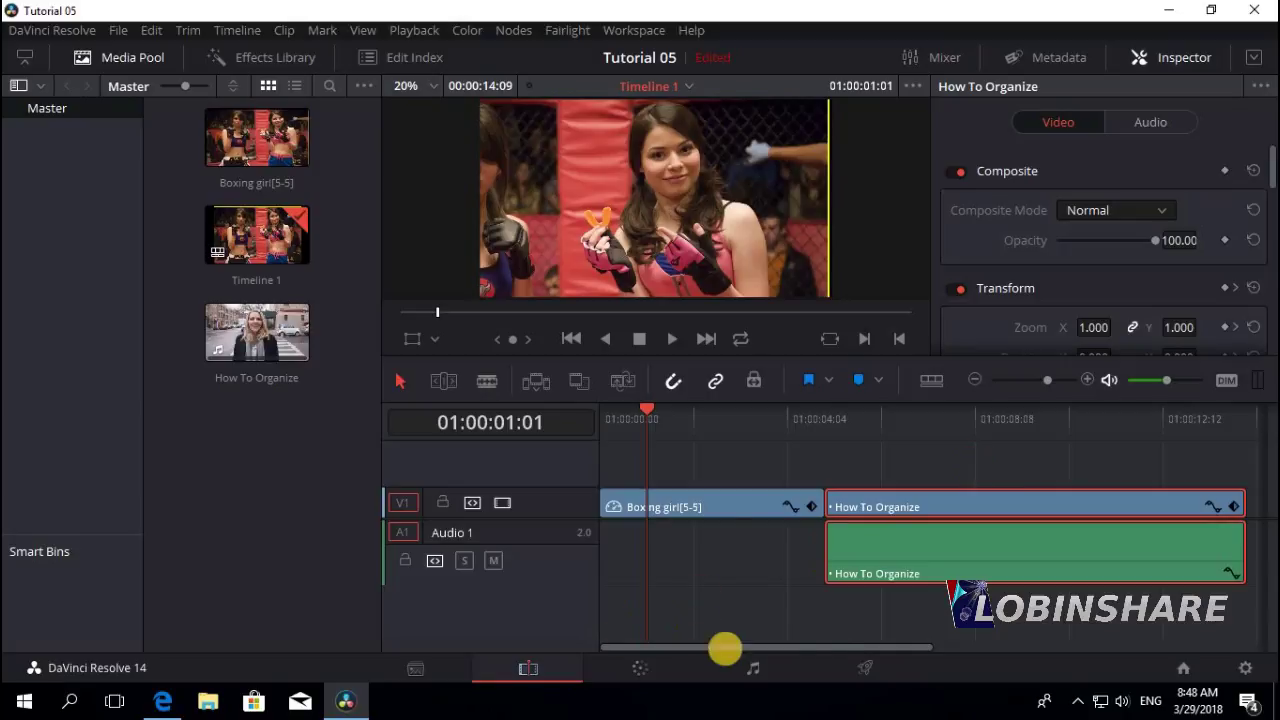
pyautogui.click(863, 667)
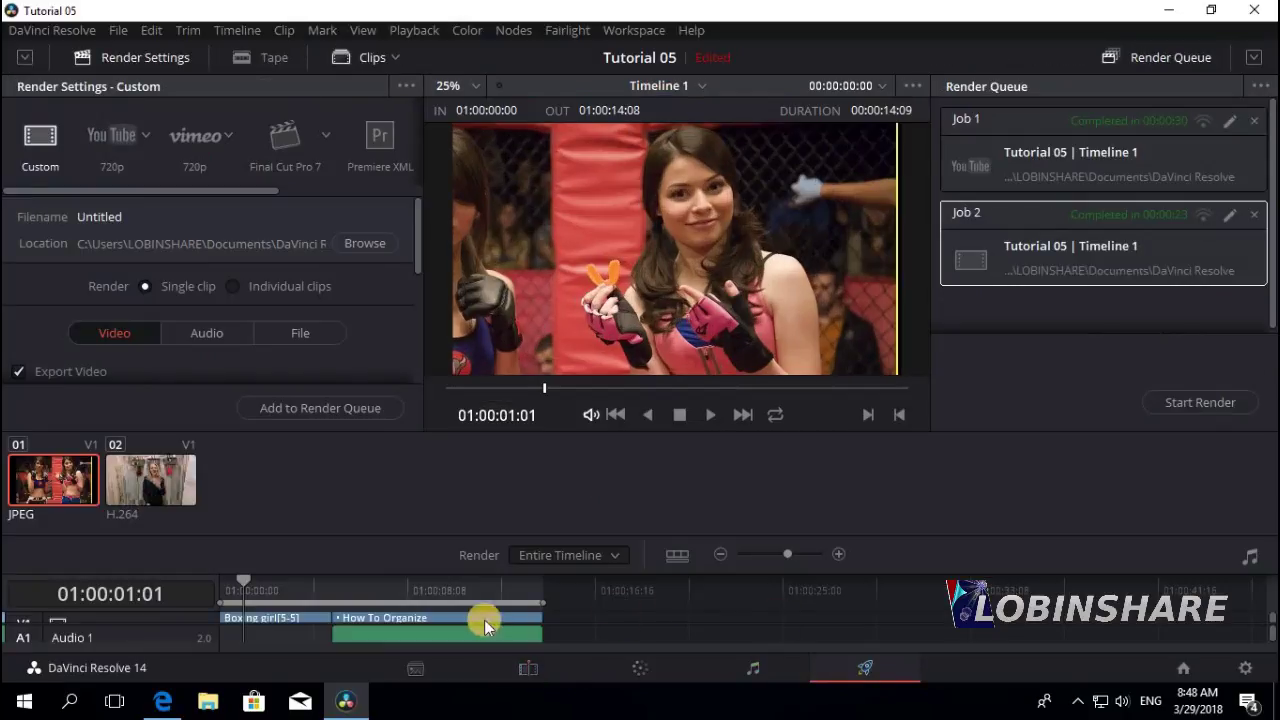
# Limit the render range to the middle of the How To Organize clip, from 01:00:06:03 to 01:00:10:00.
pyautogui.click(545, 598)
pyautogui.moveTo(487, 606); pyautogui.dragTo(377, 593)
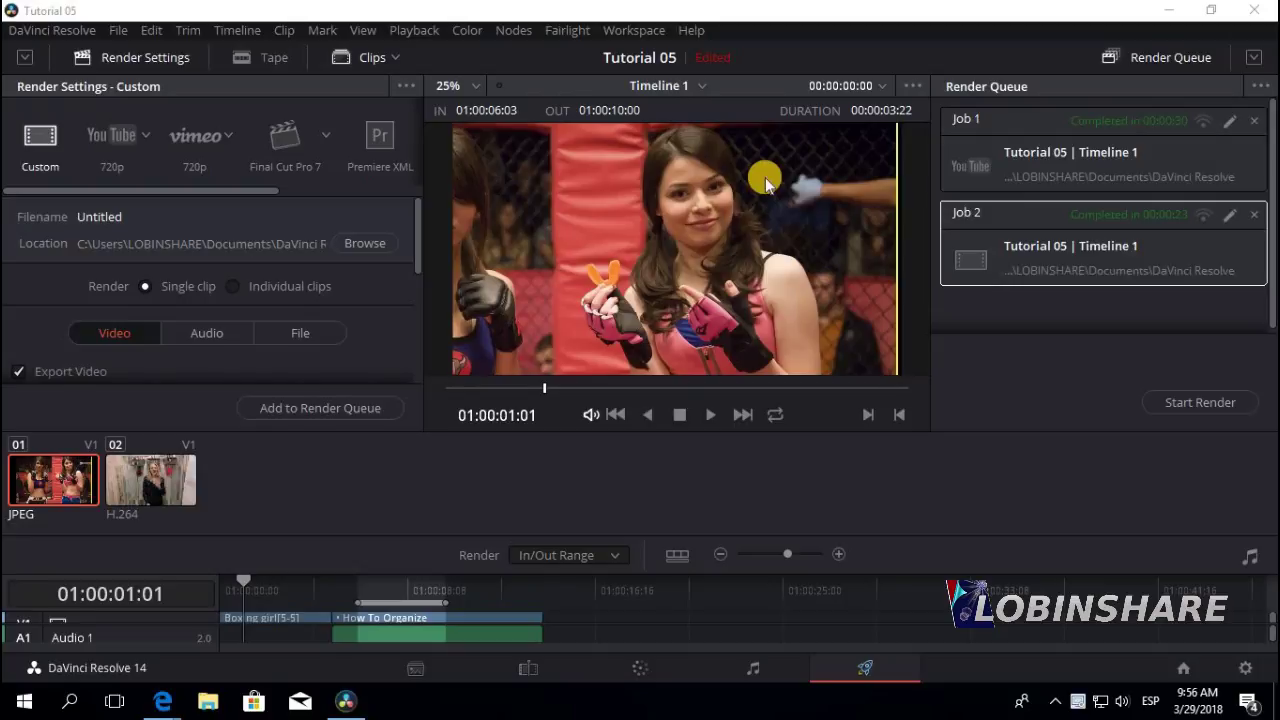
# Switch to YouTube in Edge, view the trending Maggie Lindemann - Obsessed video, pause it and switch to the other browser window.
pyautogui.moveTo(165, 697)
pyautogui.click(503, 608)
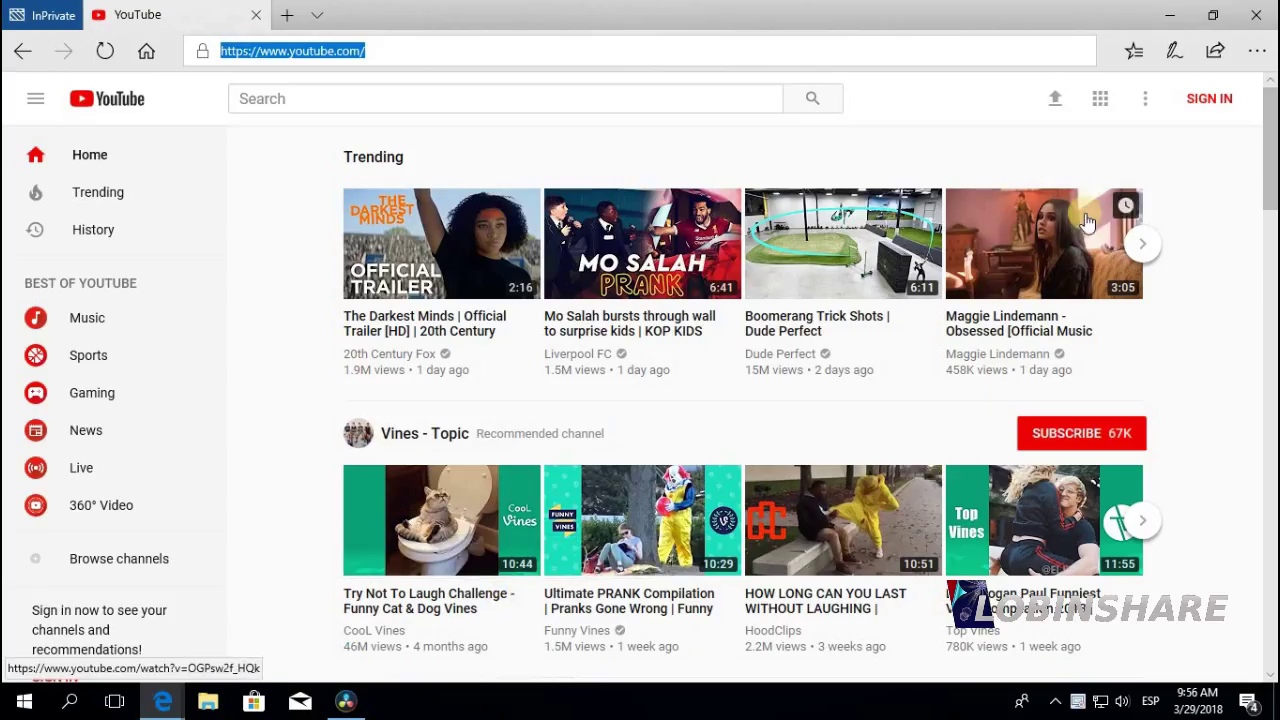
pyautogui.click(1040, 235)
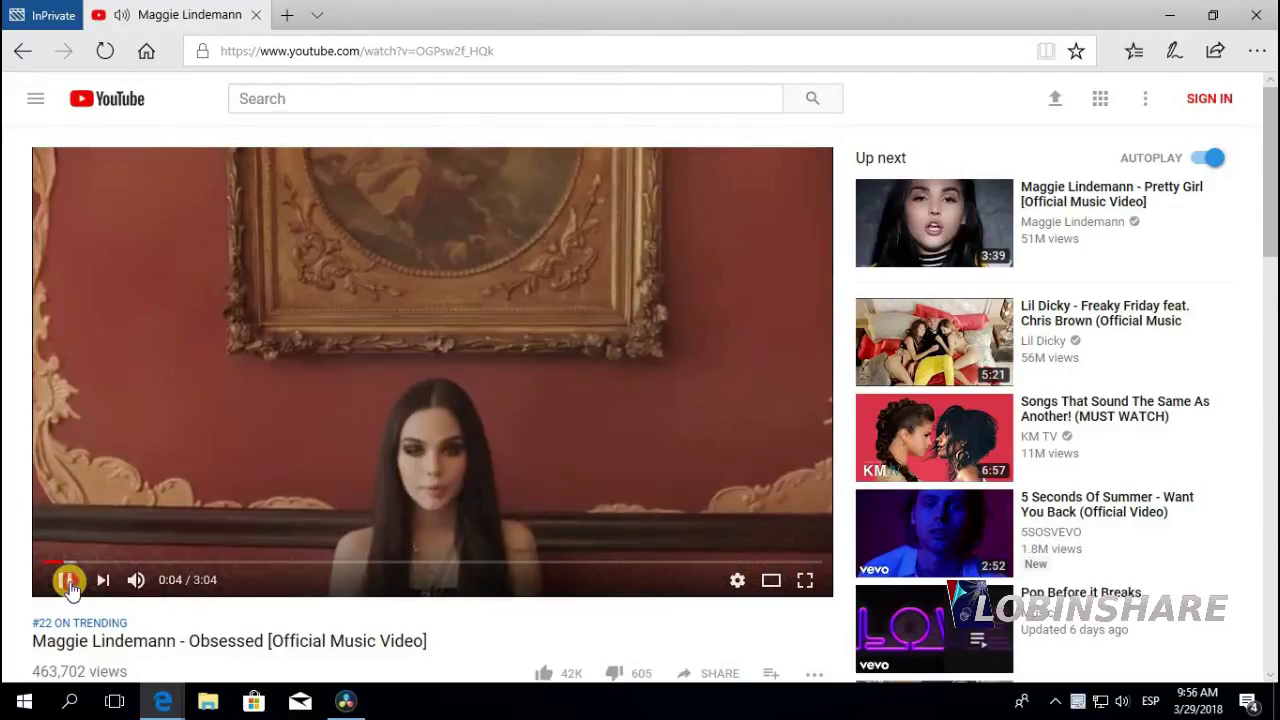
pyautogui.click(68, 582)
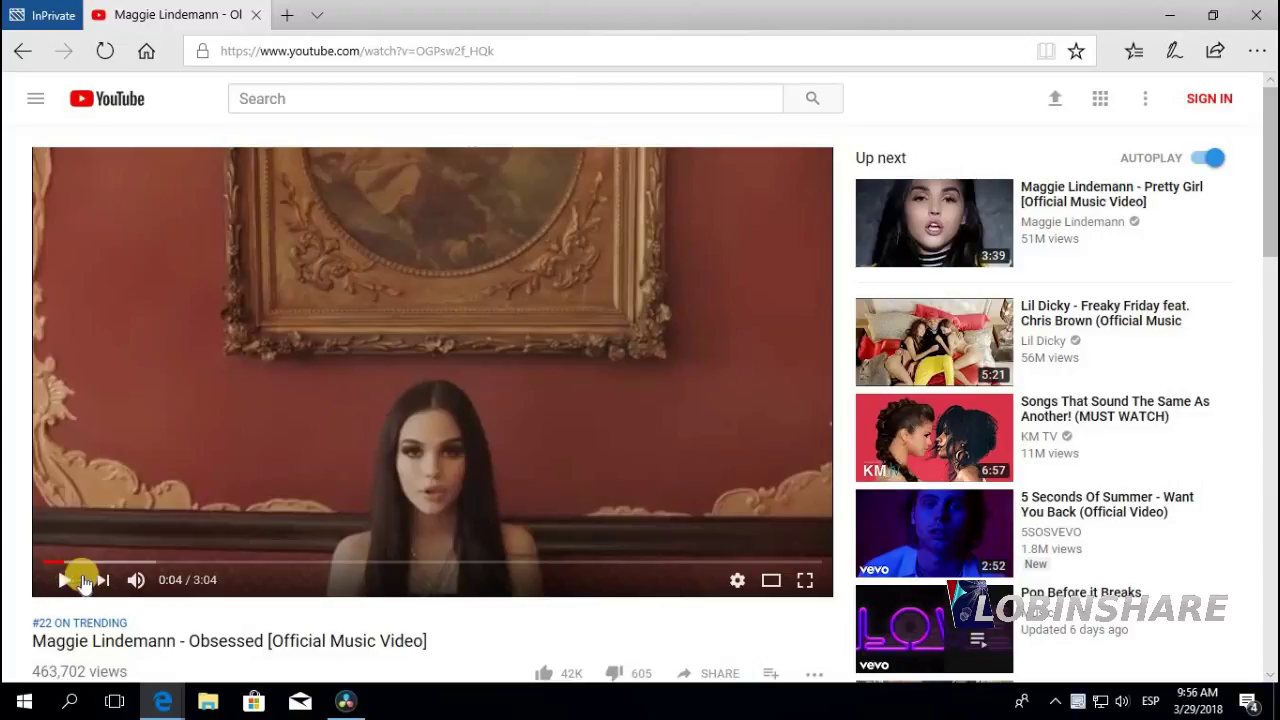
pyautogui.moveTo(162, 701)
pyautogui.click(254, 637)
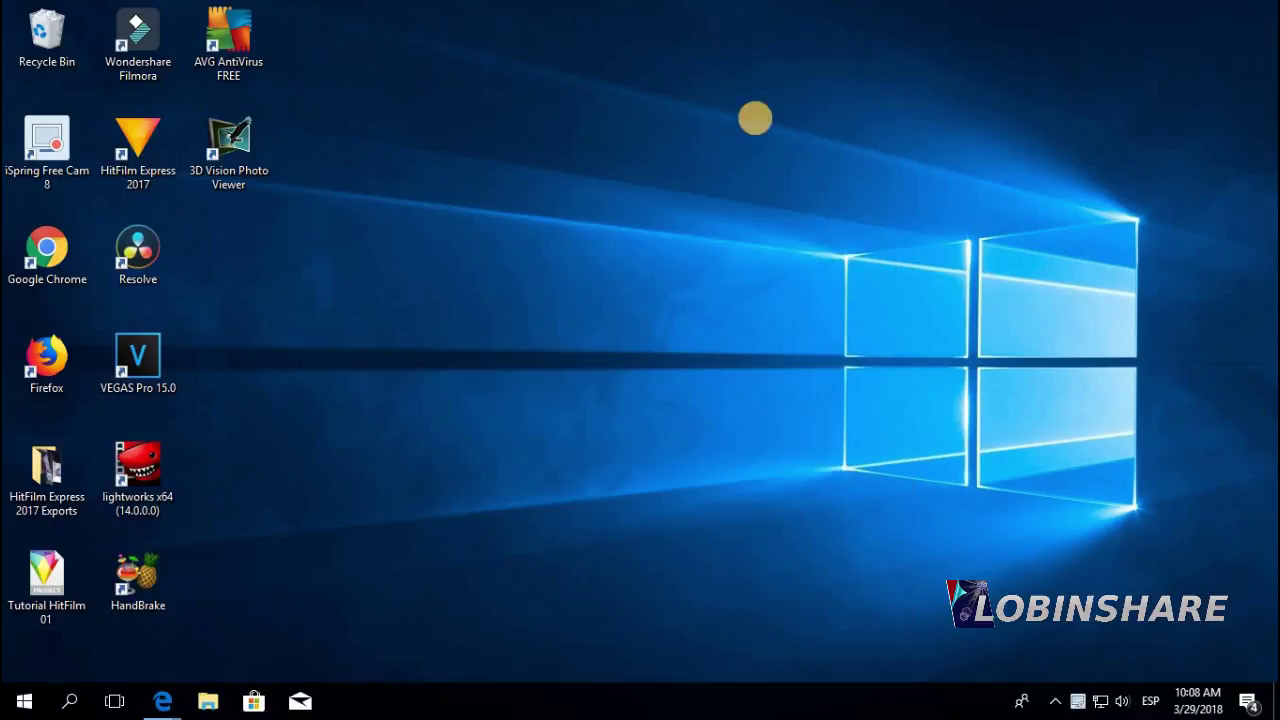
# Launch DaVinci Resolve and create a new project named Instagram Video.
pyautogui.doubleClick(141, 250)
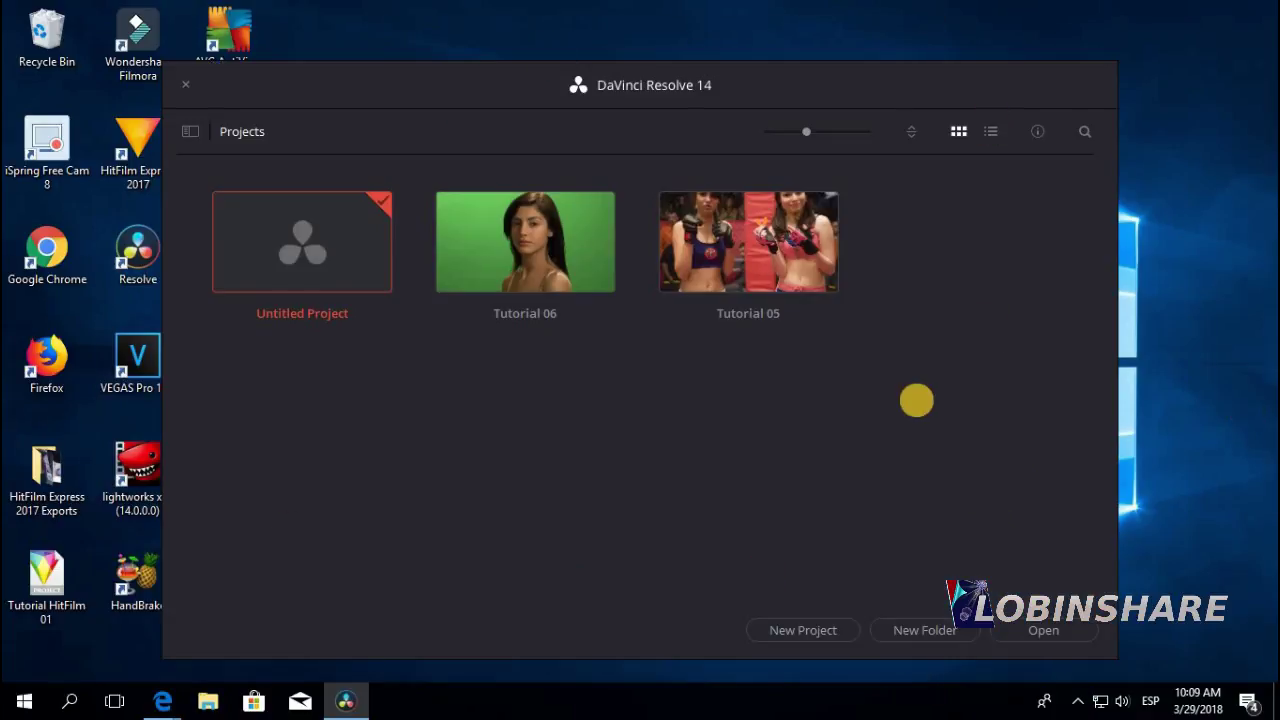
pyautogui.click(800, 627)
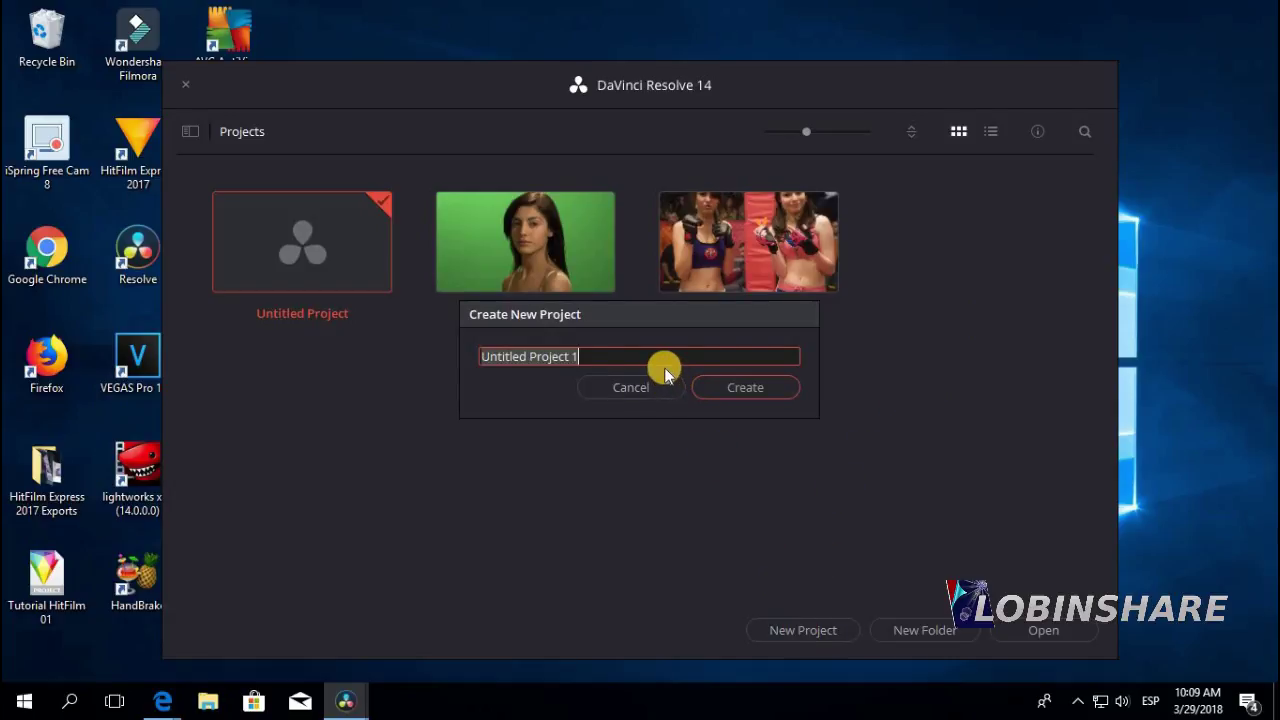
pyautogui.write('Instagram Video')
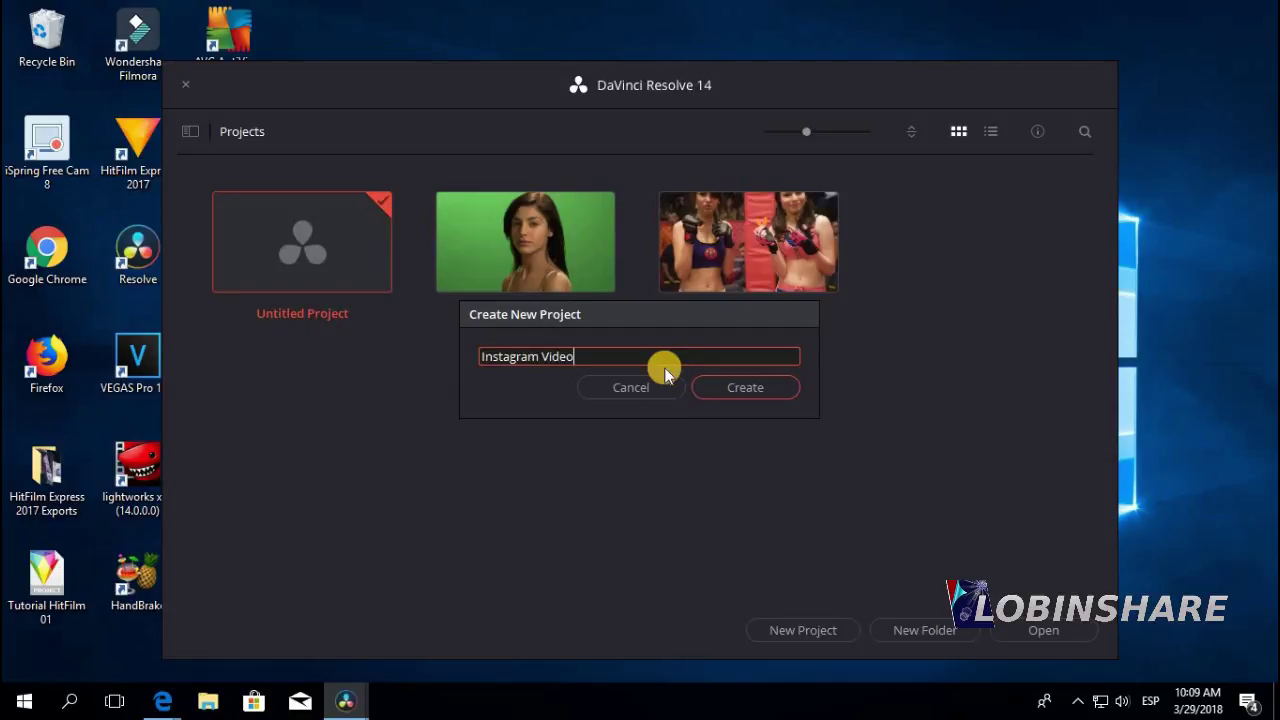
pyautogui.click(714, 387)
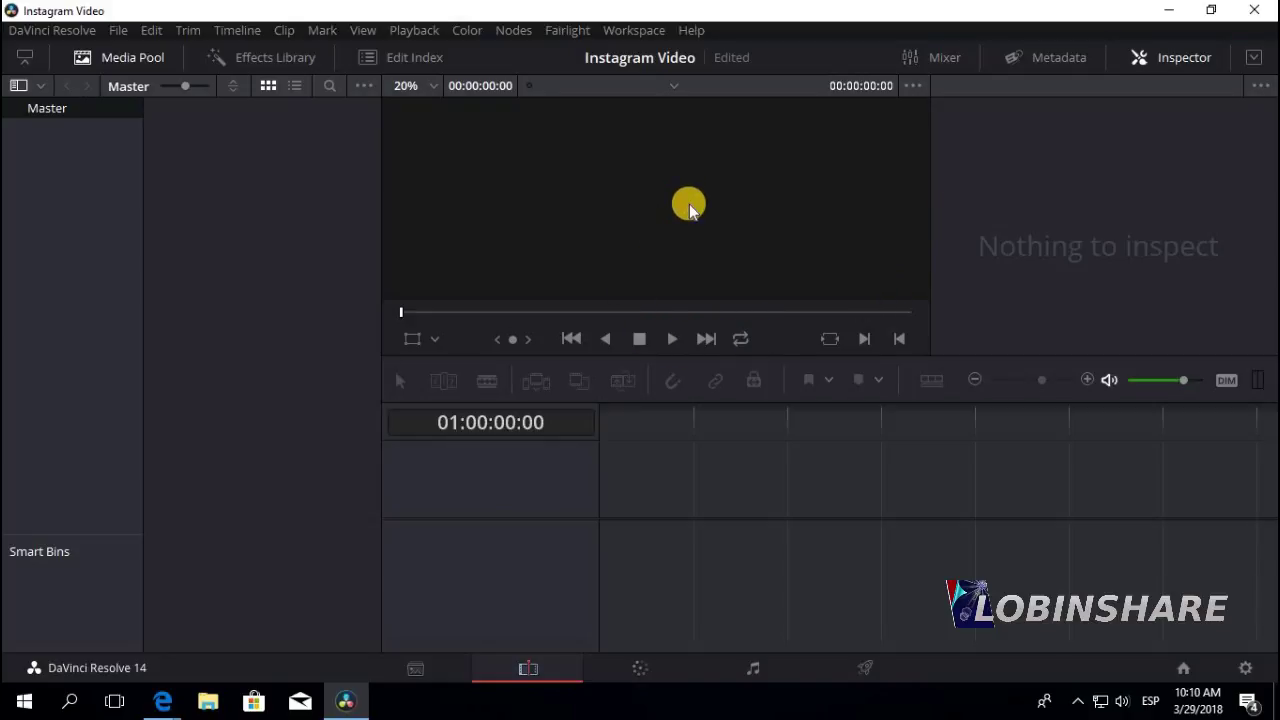
# Set the project's timeline resolution to Custom at 1080 x 1350 and save the project settings.
pyautogui.click(1250, 677)
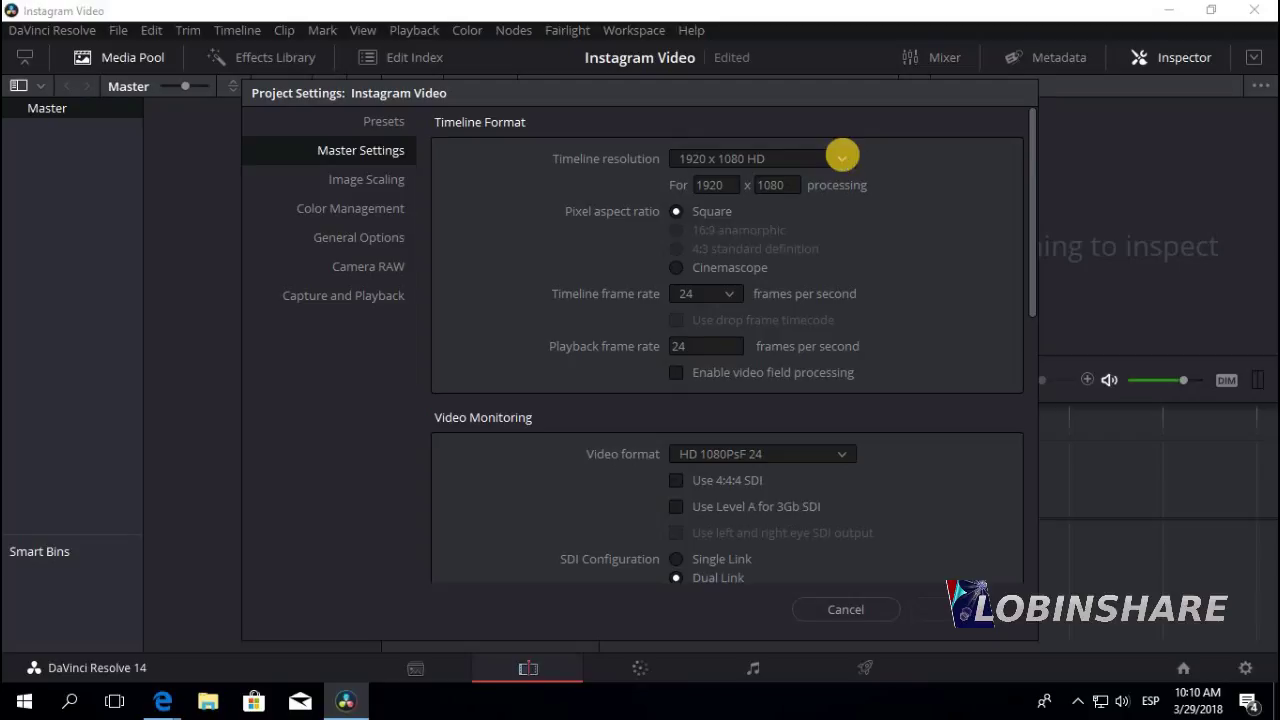
pyautogui.click(843, 159)
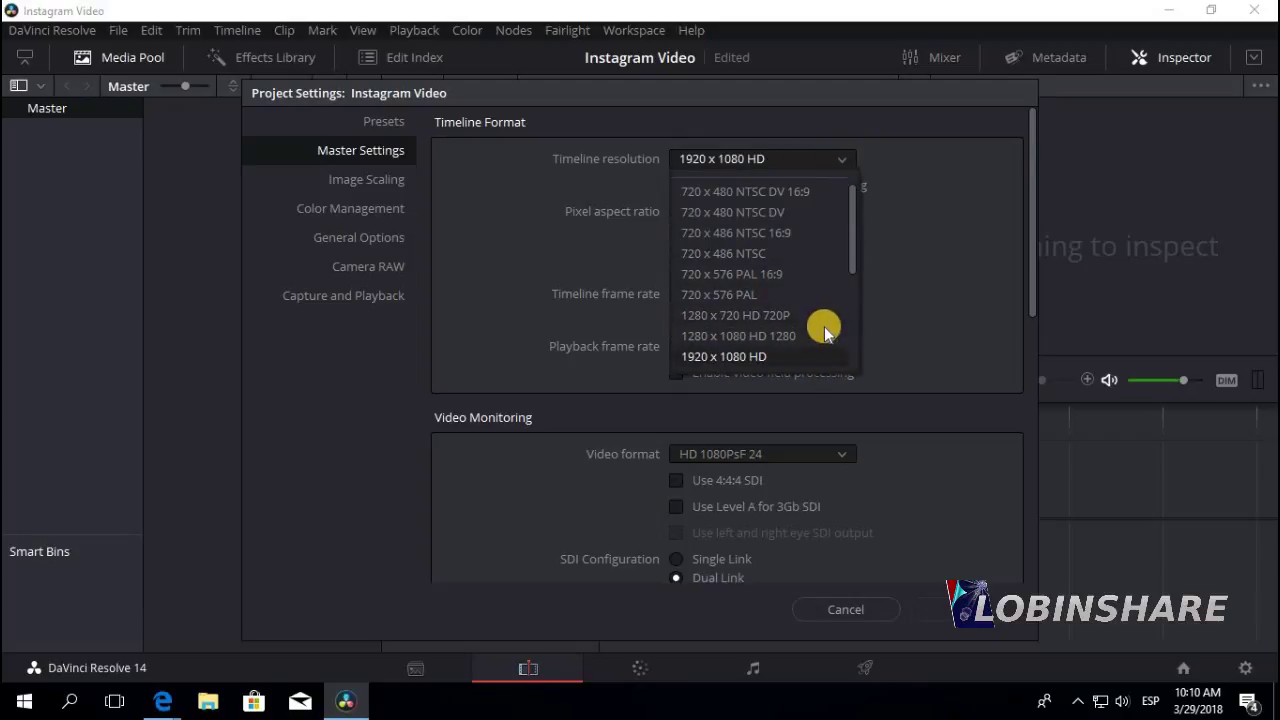
pyautogui.scroll(1, 853, 272)
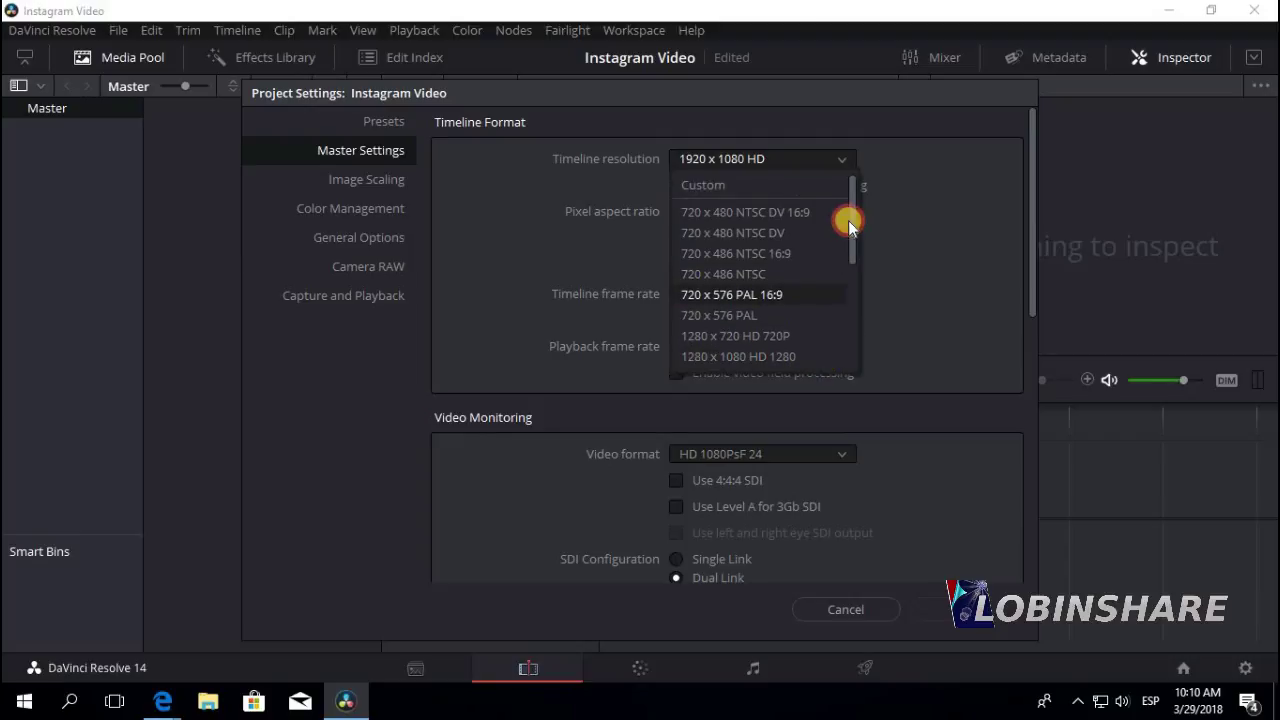
pyautogui.click(804, 184)
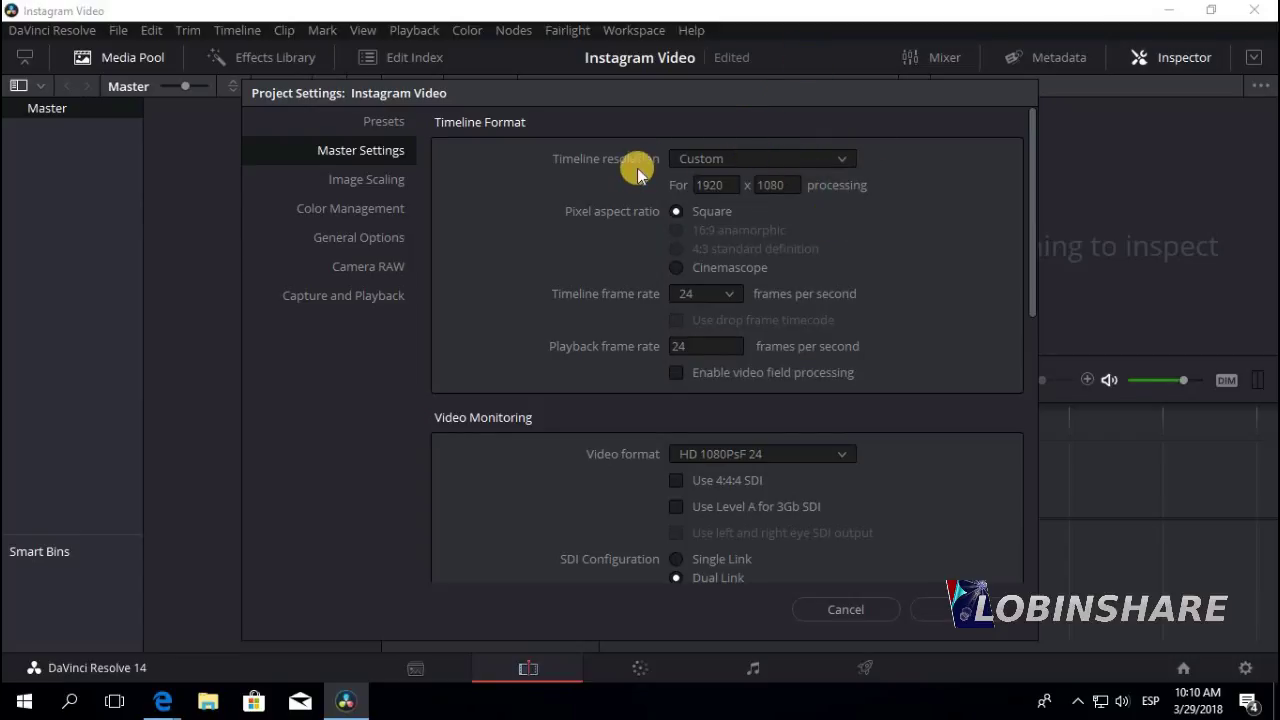
pyautogui.moveTo(729, 184); pyautogui.dragTo(672, 183)
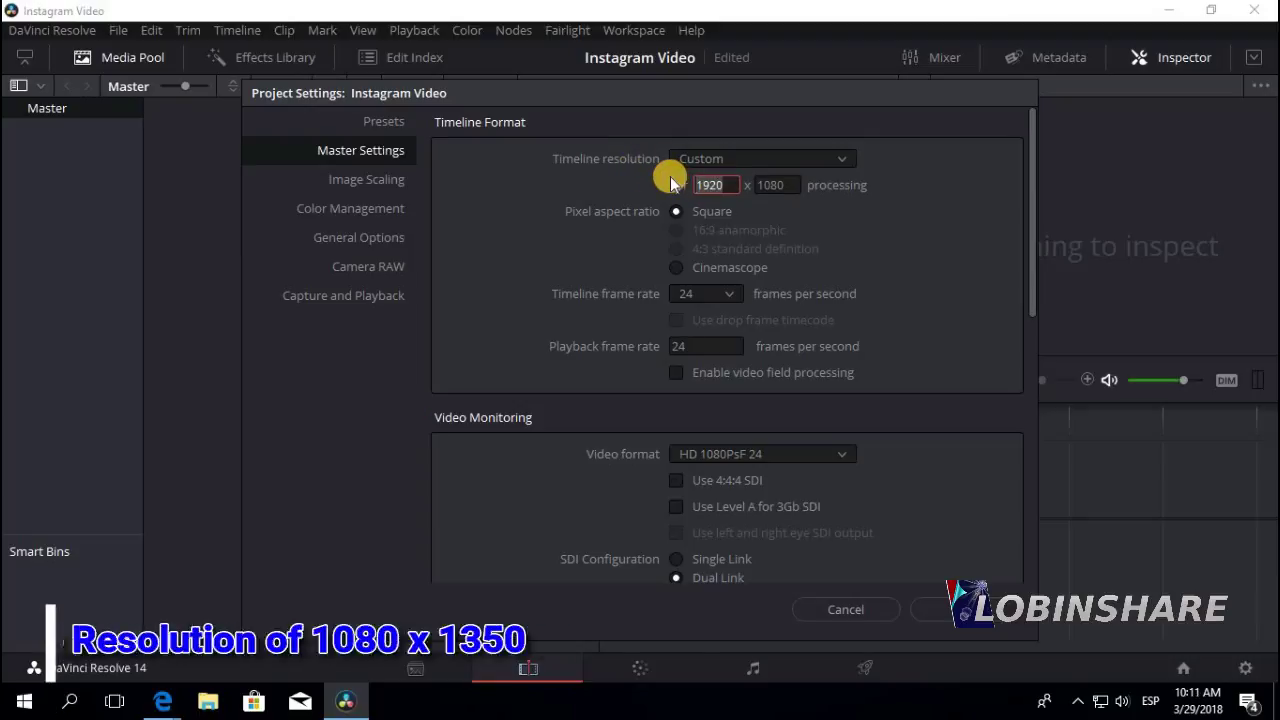
pyautogui.write('1080')
pyautogui.press('Tab')
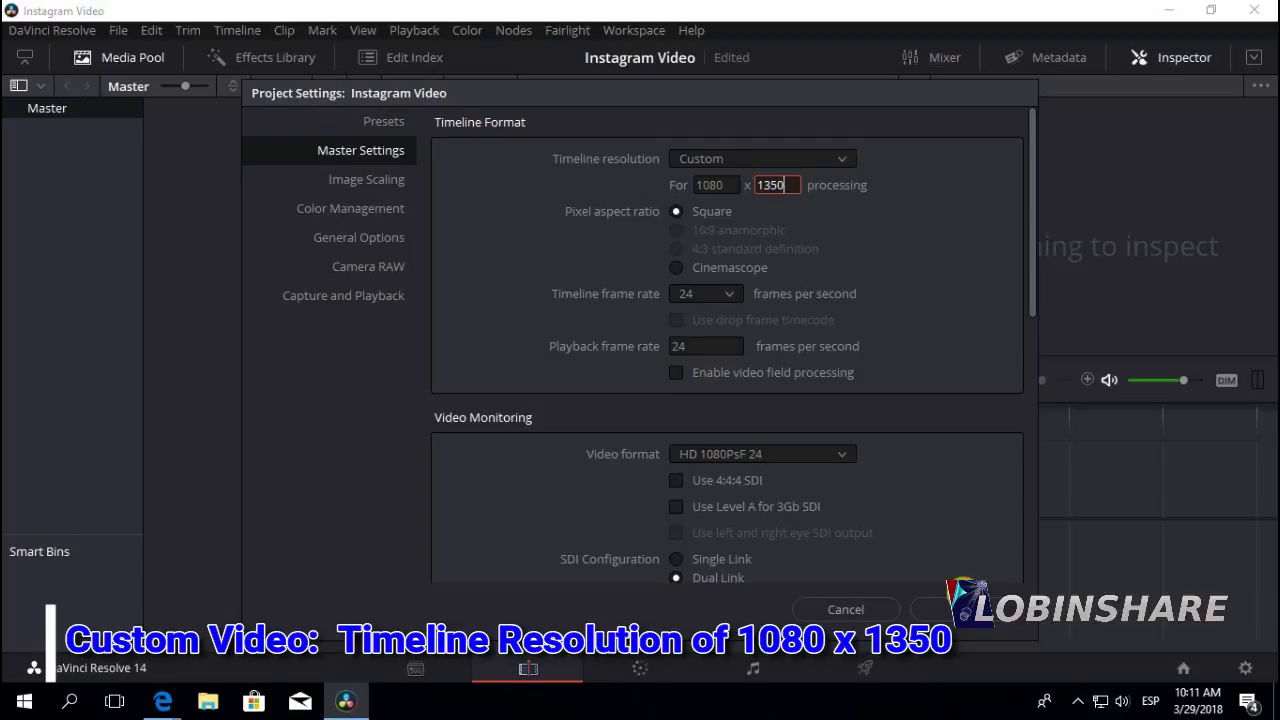
pyautogui.click(955, 609)
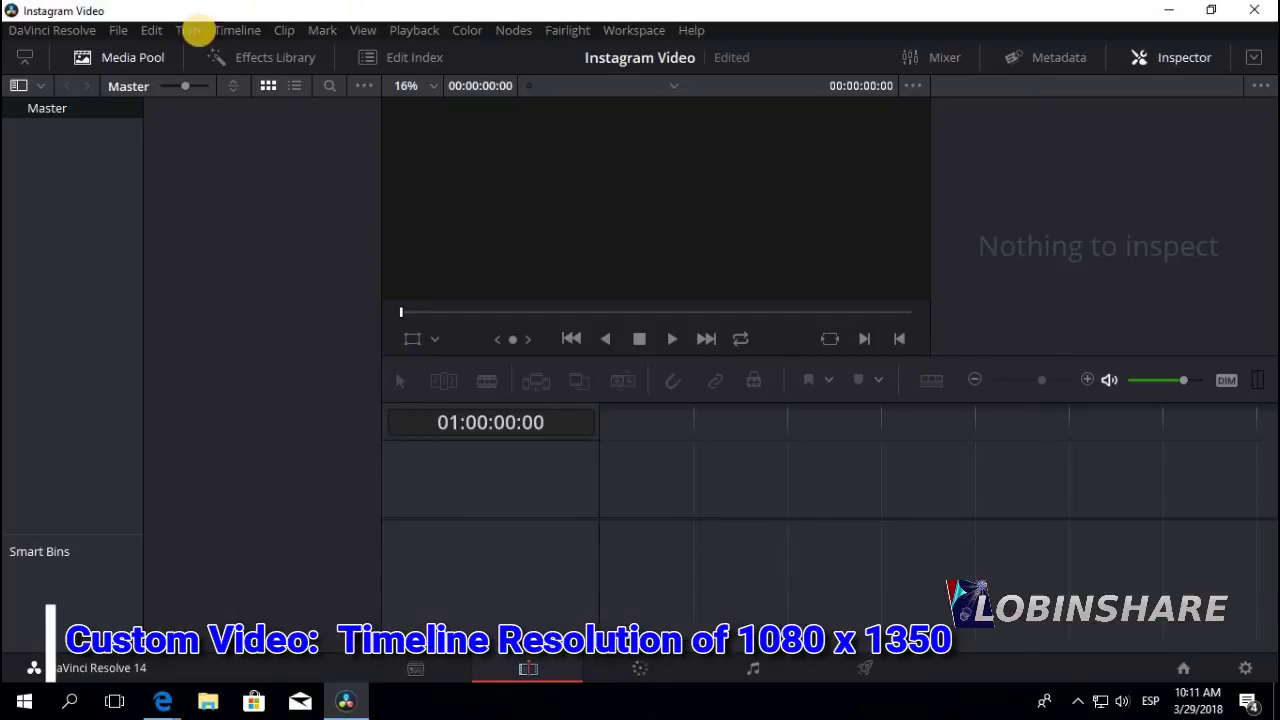
# Import the Screen Recording 06-05 video from the DVC-ENG-06 folder and place it at the start of the timeline.
pyautogui.click(119, 30)
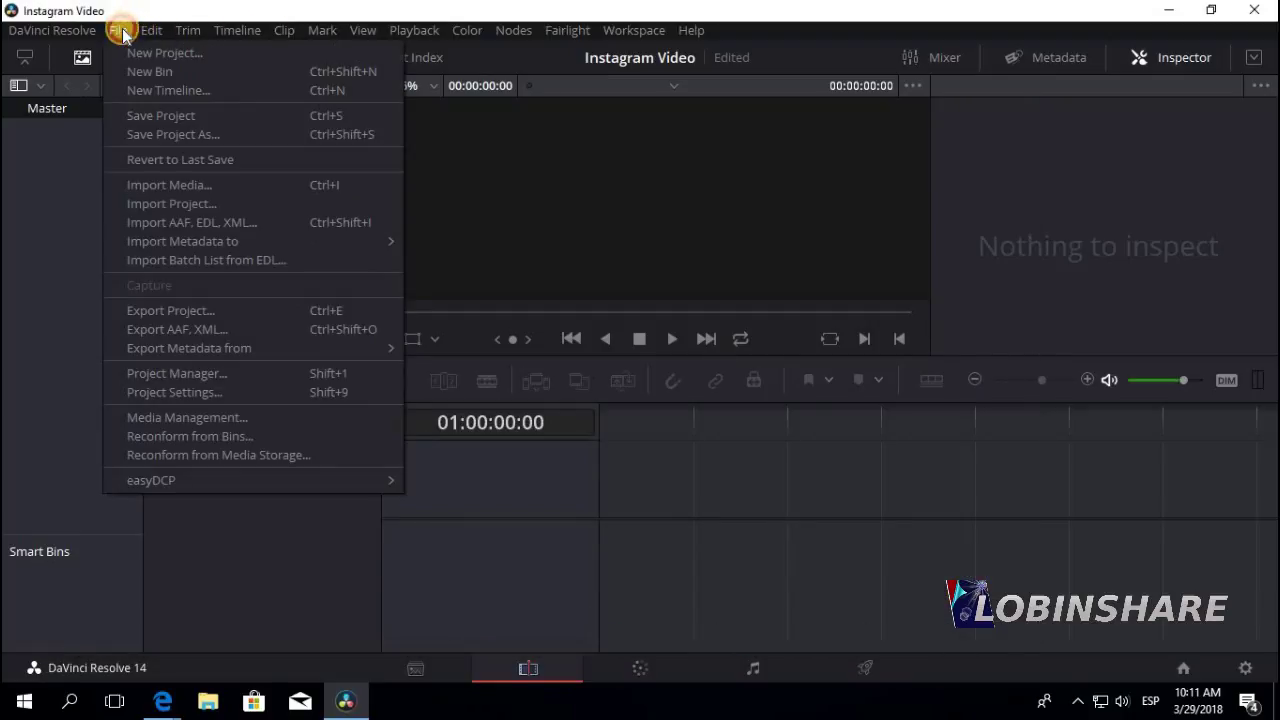
pyautogui.click(175, 185)
pyautogui.click(112, 298)
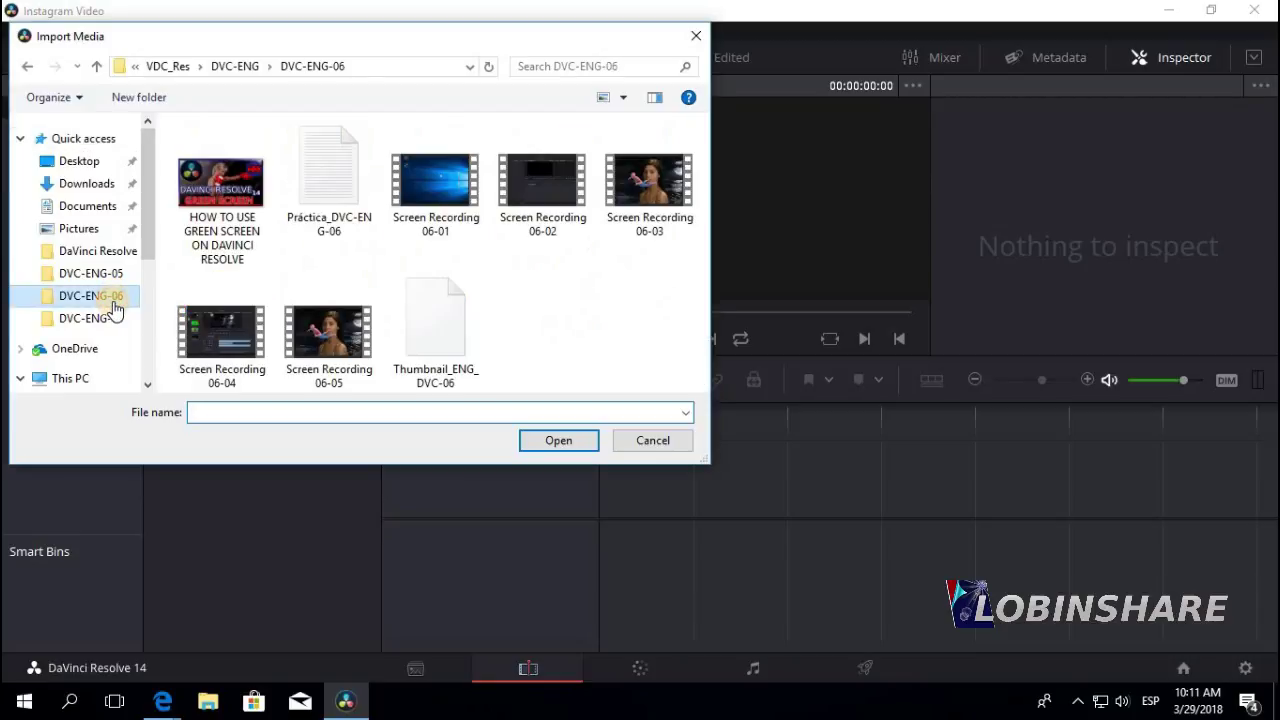
pyautogui.click(302, 342)
pyautogui.doubleClick(302, 342)
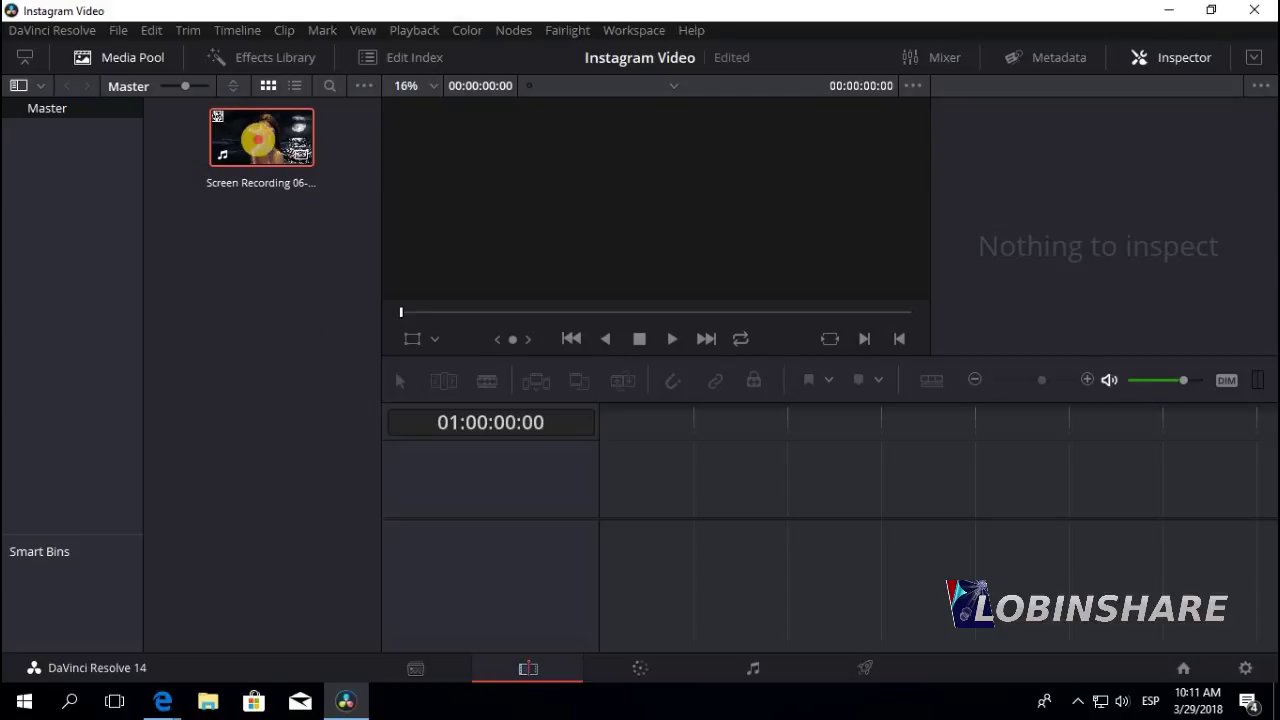
pyautogui.moveTo(251, 137); pyautogui.dragTo(611, 523)
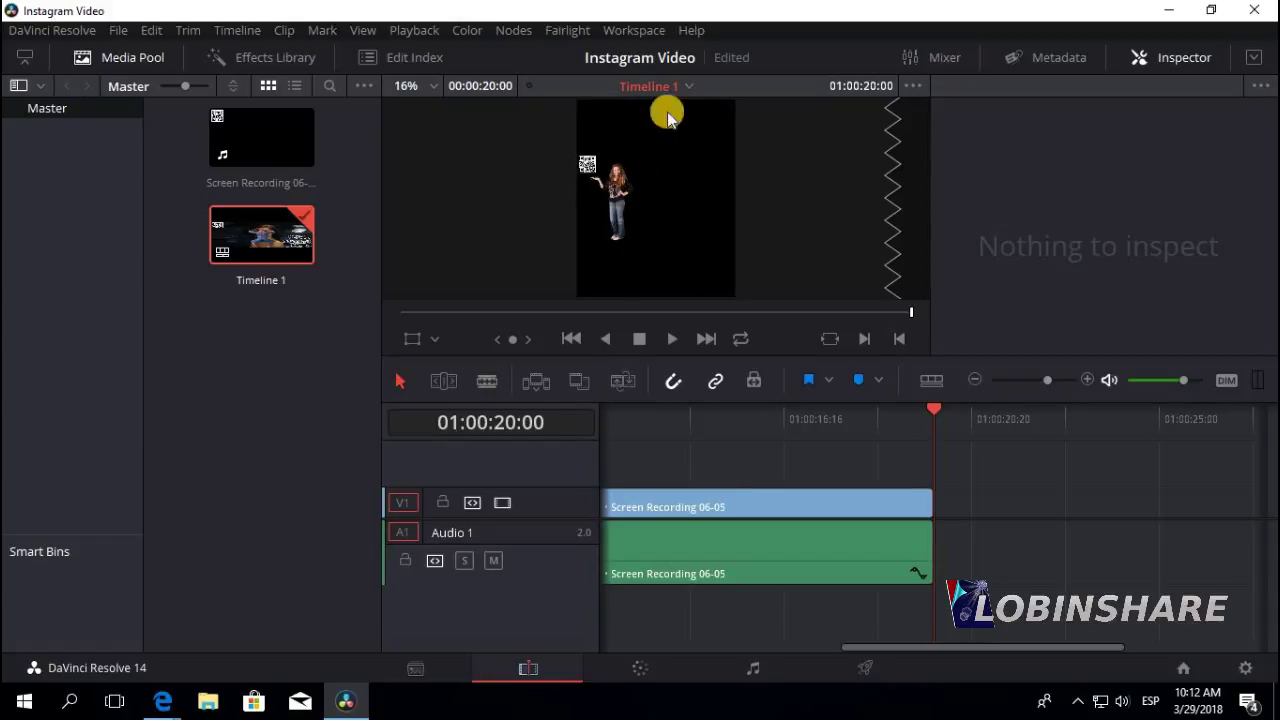
# Check the timeline resolution in the project settings and close them without changes.
pyautogui.click(1242, 668)
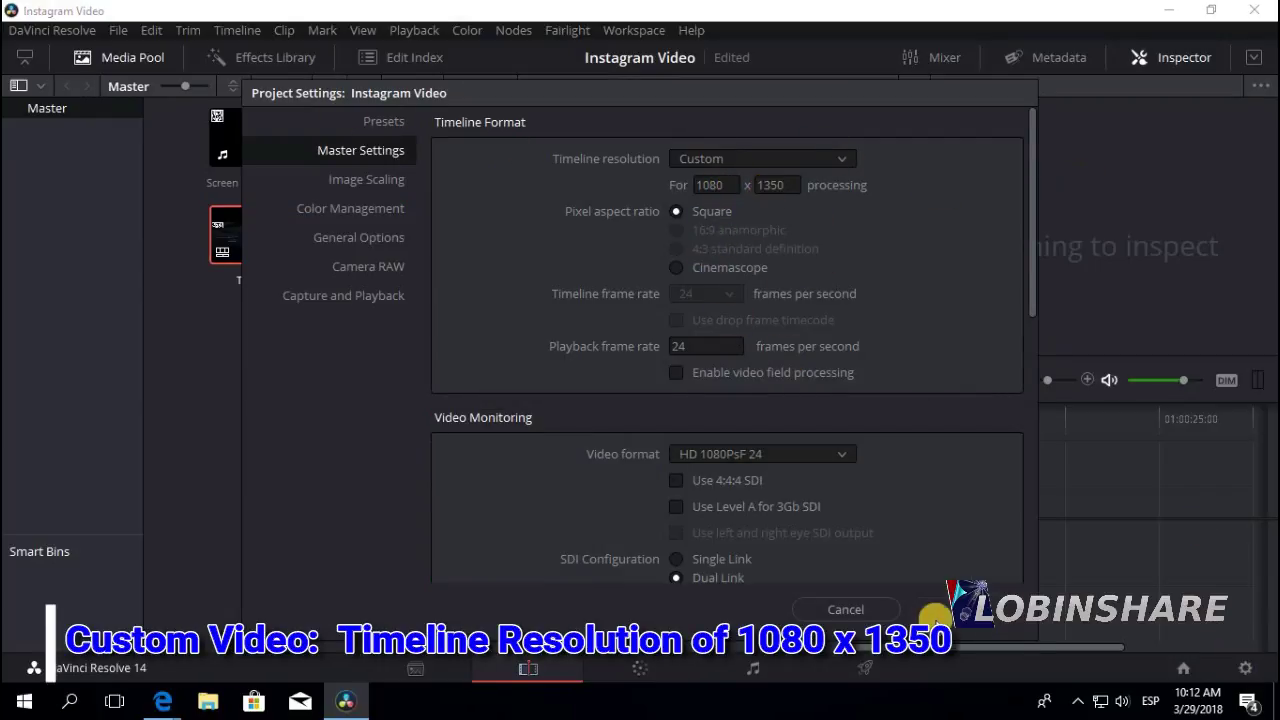
pyautogui.click(846, 609)
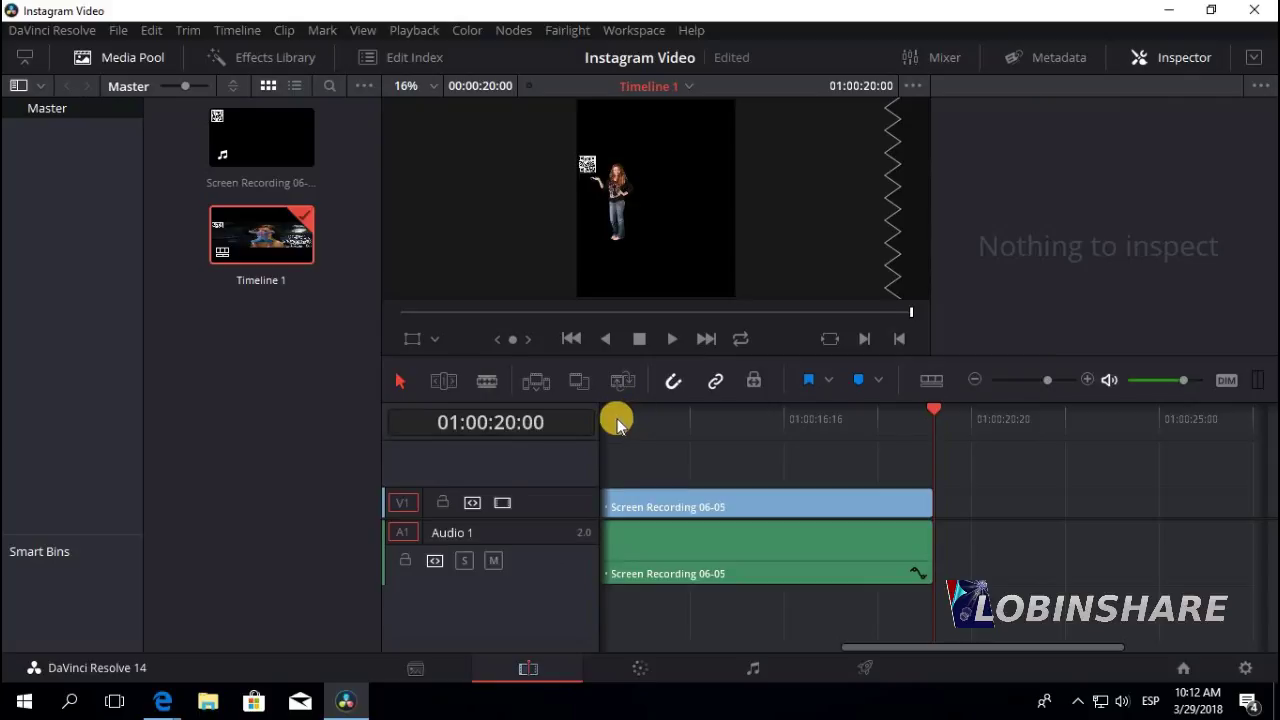
# Play the timeline briefly from its start to check how the Screen Recording 06-05 clip fits the frame.
pyautogui.click(617, 419)
pyautogui.moveTo(809, 648); pyautogui.dragTo(604, 625)
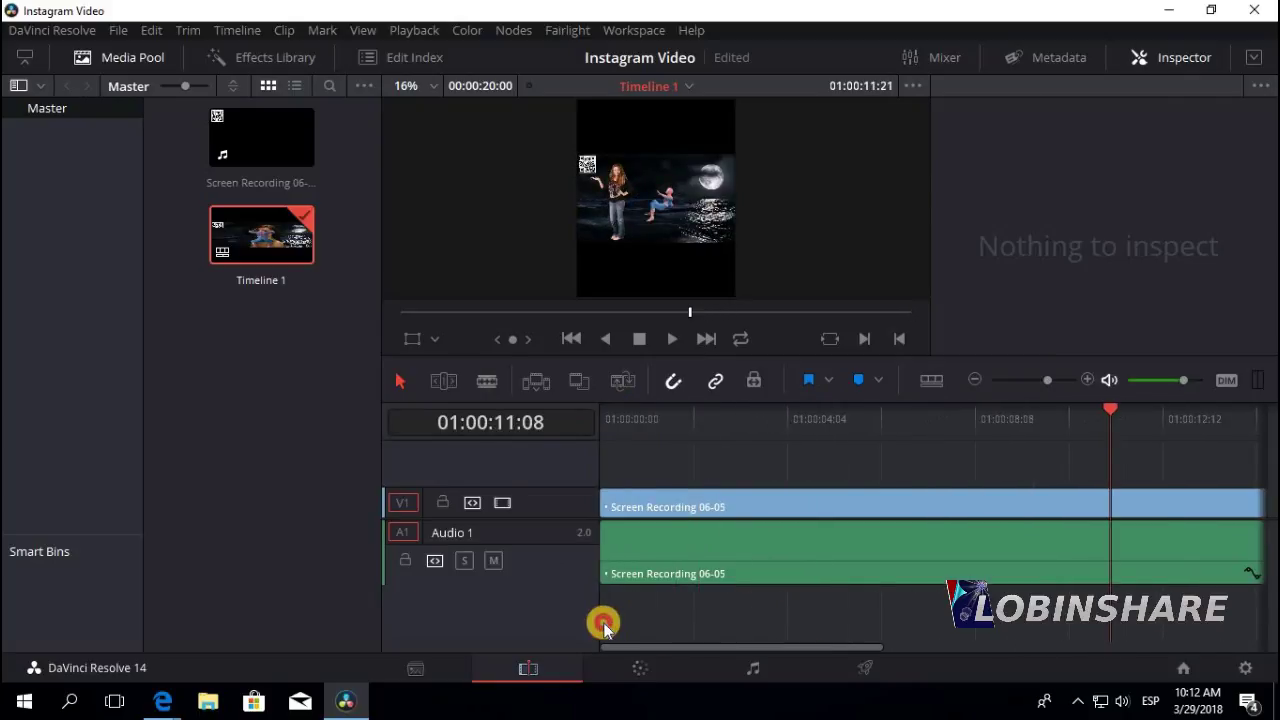
pyautogui.click(602, 422)
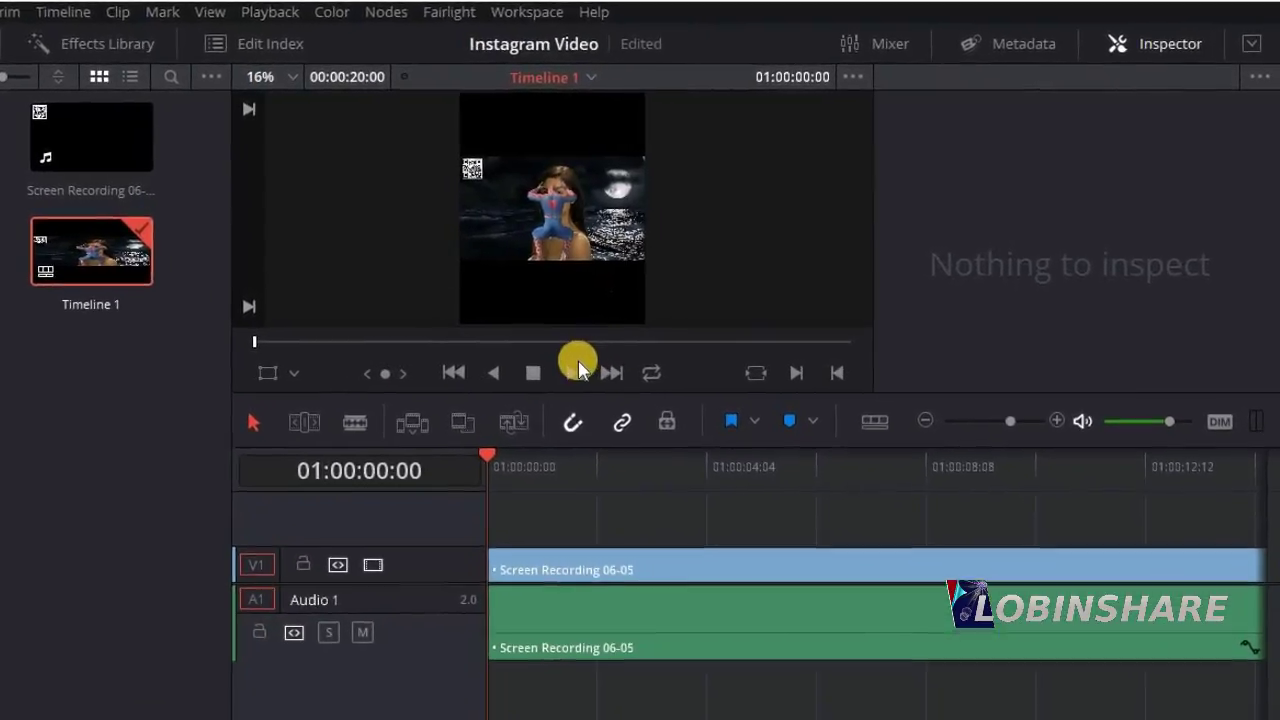
pyautogui.click(578, 370)
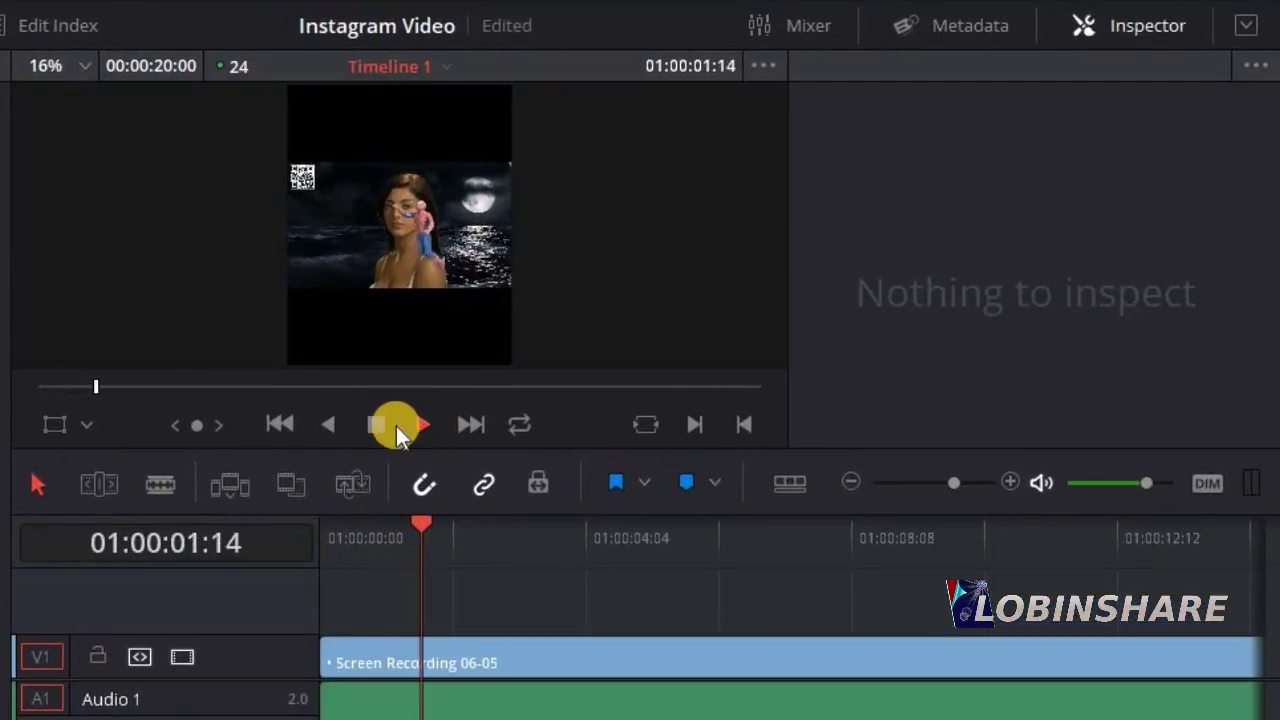
pyautogui.click(372, 428)
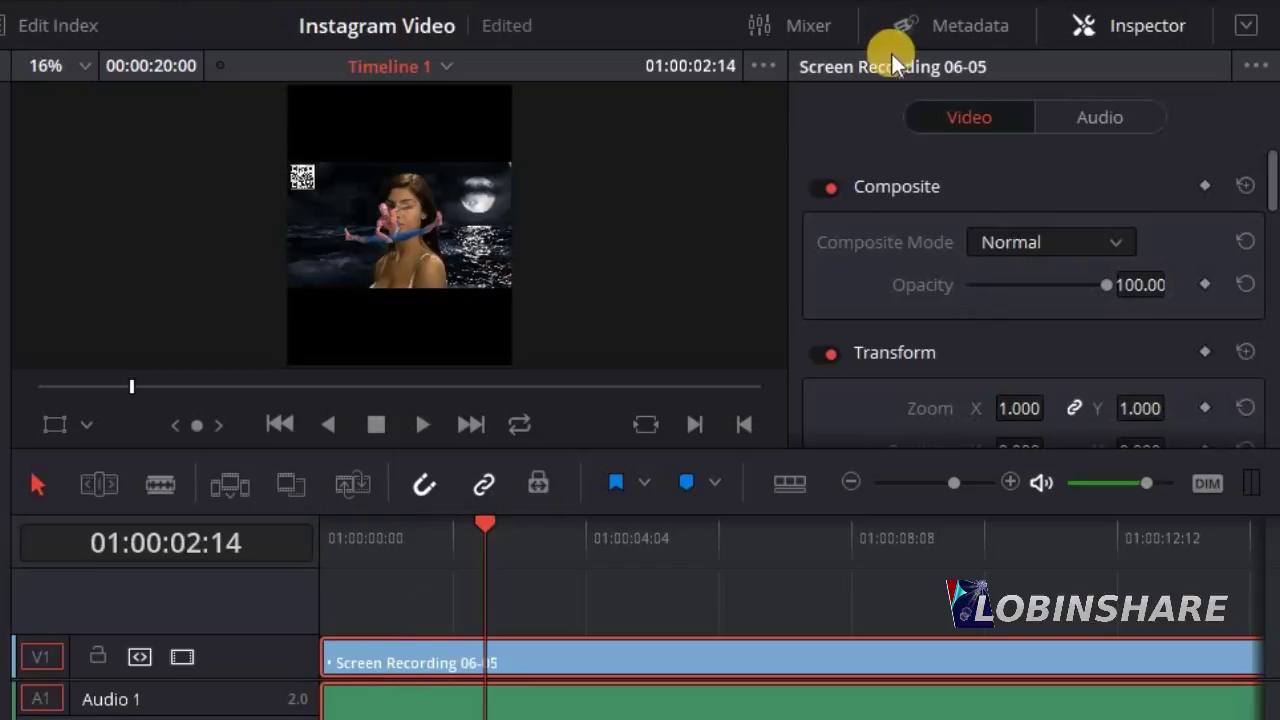
# Set the Screen Recording 06-05 clip's Transform Zoom X and Y to 2.380 and play it from the start.
pyautogui.moveTo(1268, 177); pyautogui.dragTo(1257, 220)
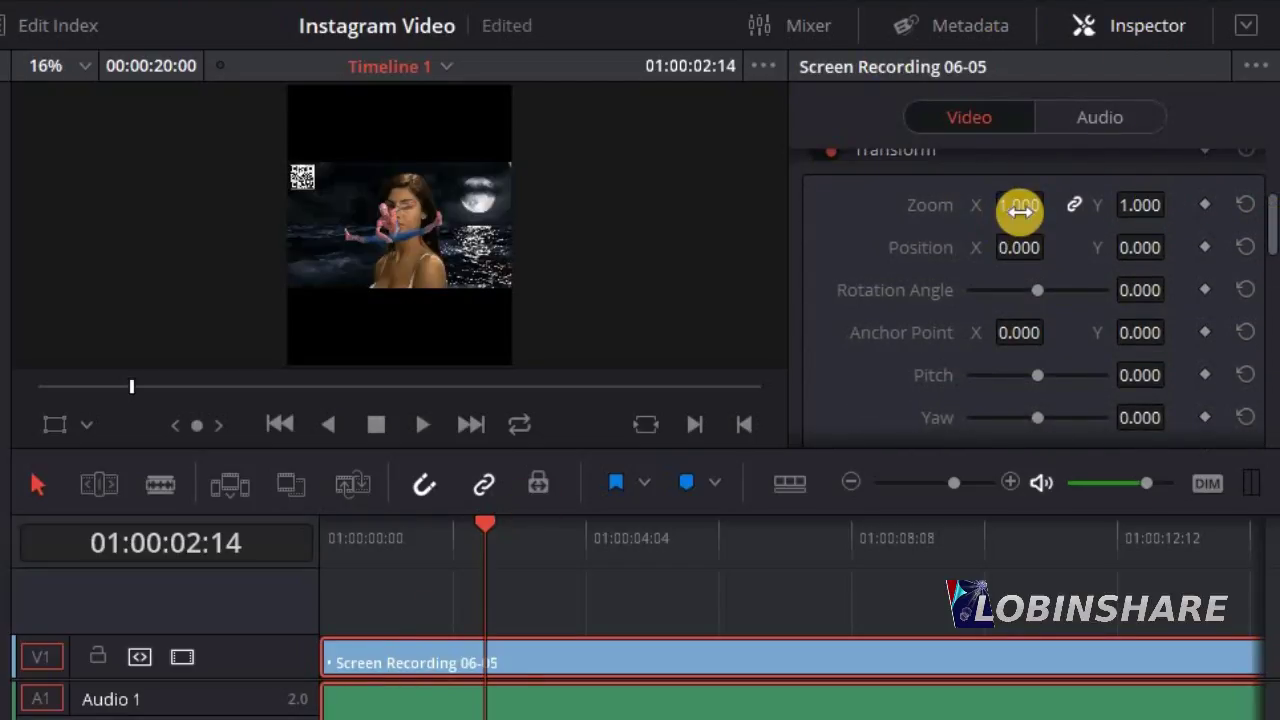
pyautogui.moveTo(1019, 210); pyautogui.dragTo(1200, 201)
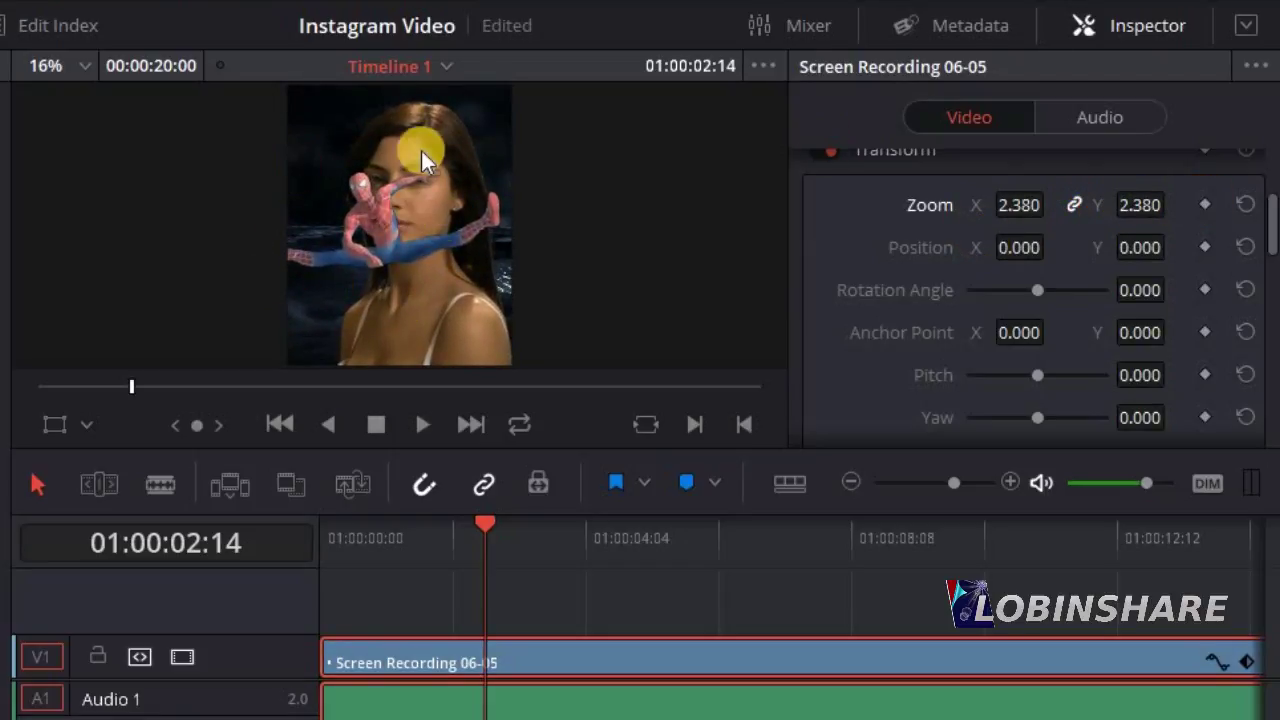
pyautogui.click(338, 543)
pyautogui.click(420, 426)
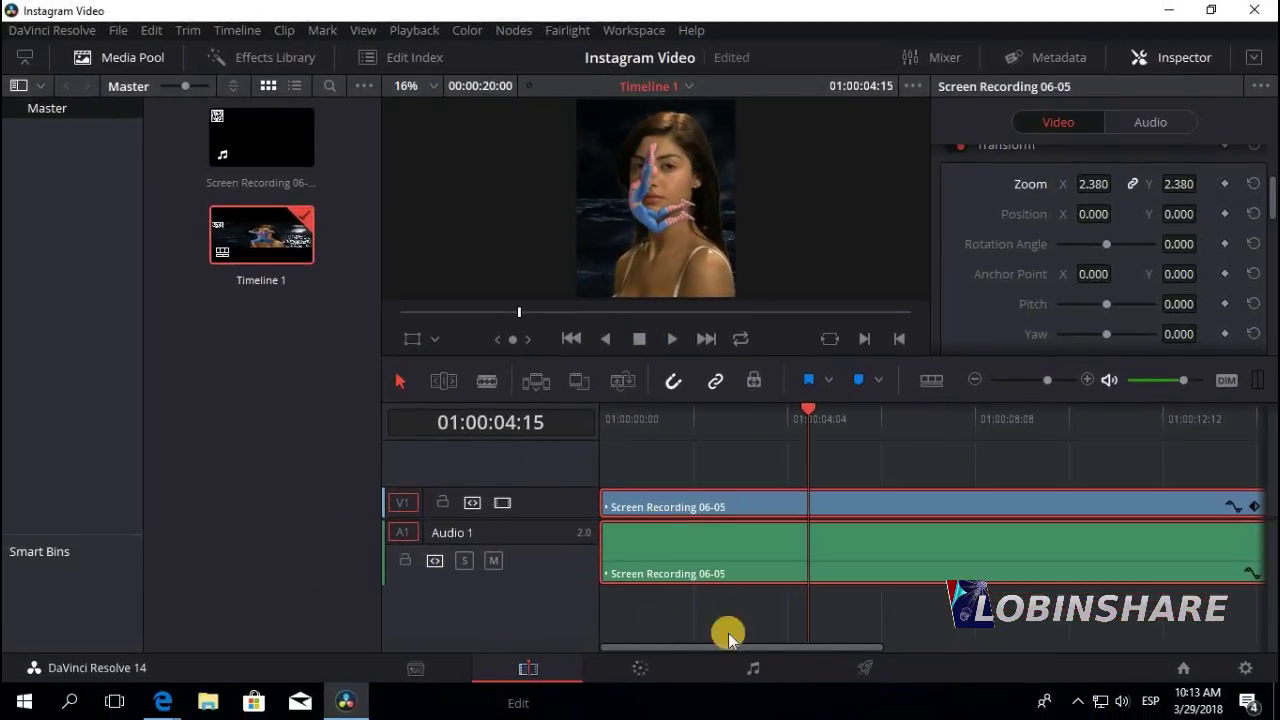
# Open the Deliver page, set the custom render's video format to MP4 and check its audio export settings.
pyautogui.click(864, 664)
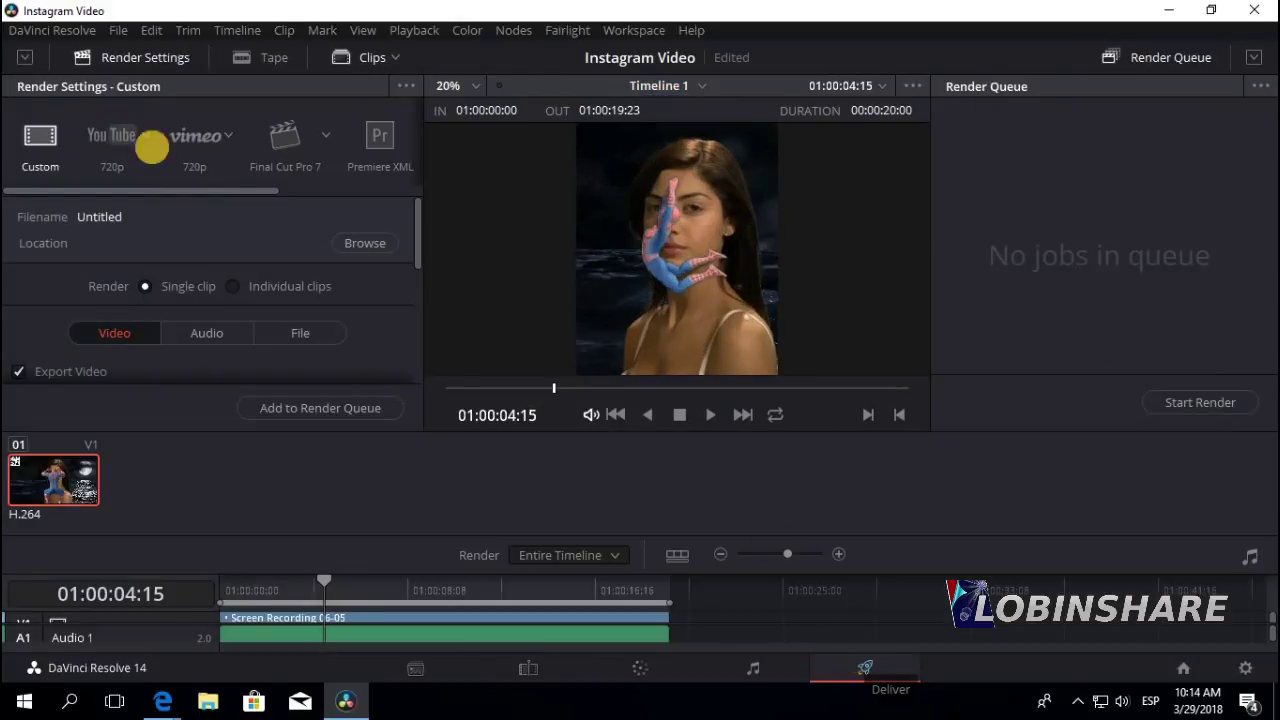
pyautogui.click(27, 60)
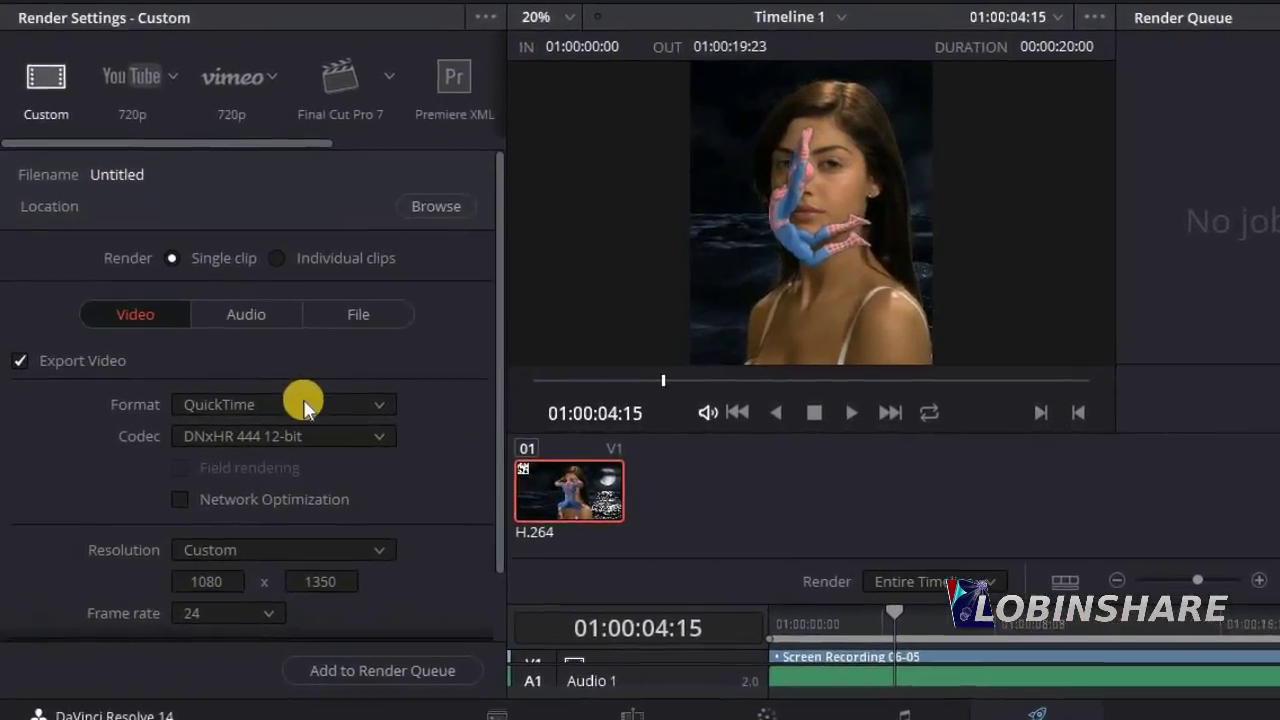
pyautogui.click(255, 404)
pyautogui.click(254, 676)
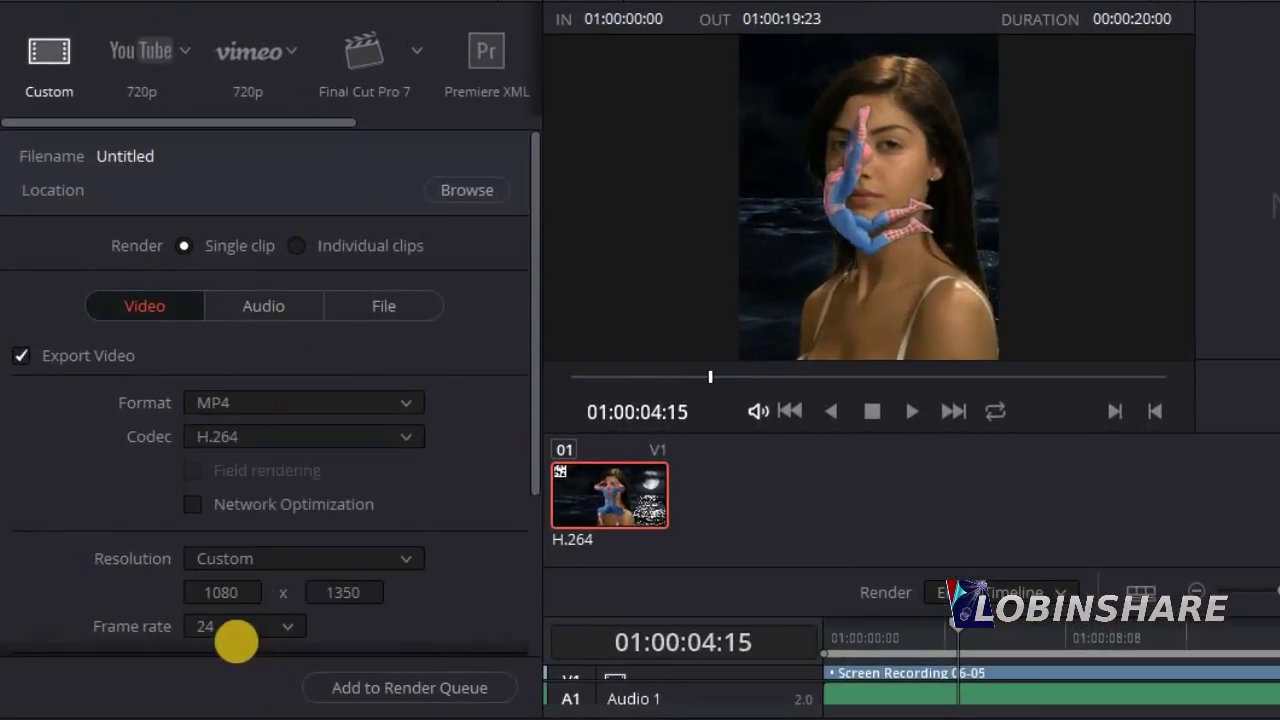
pyautogui.click(275, 320)
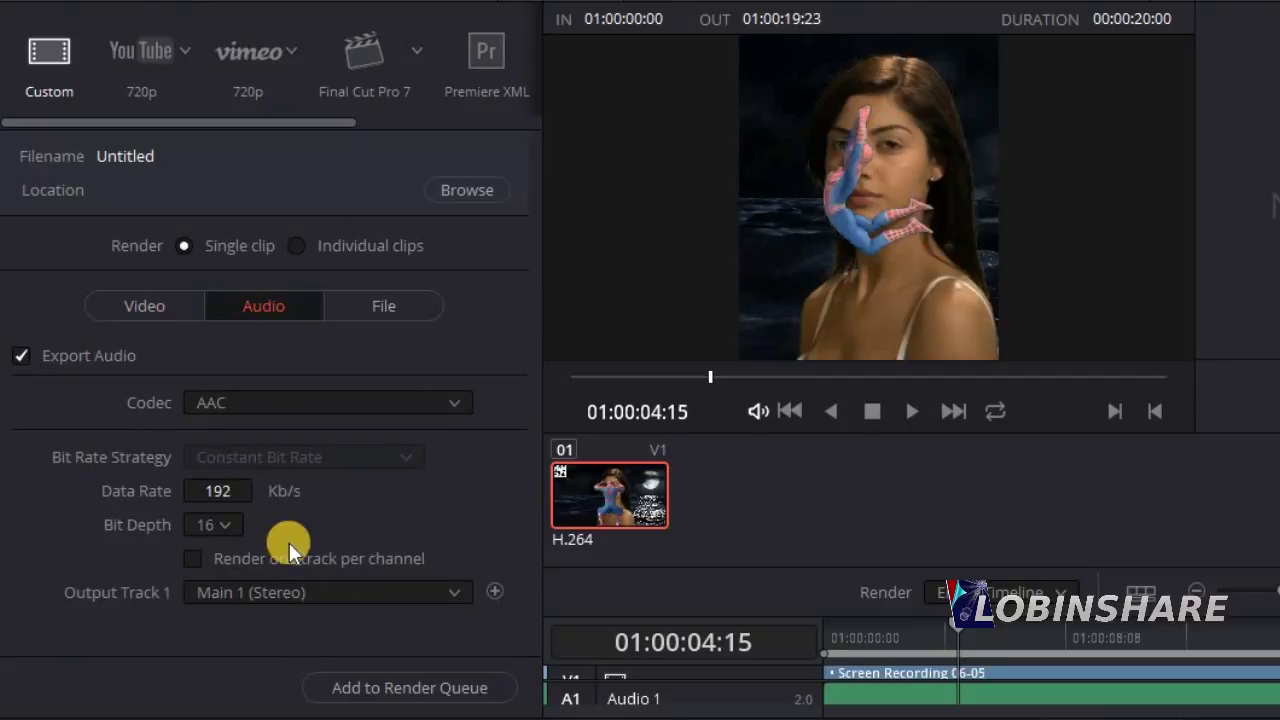
# Name the output file Instagram Video and set its render location to the DaVinci Resolve folder in Documents.
pyautogui.click(372, 307)
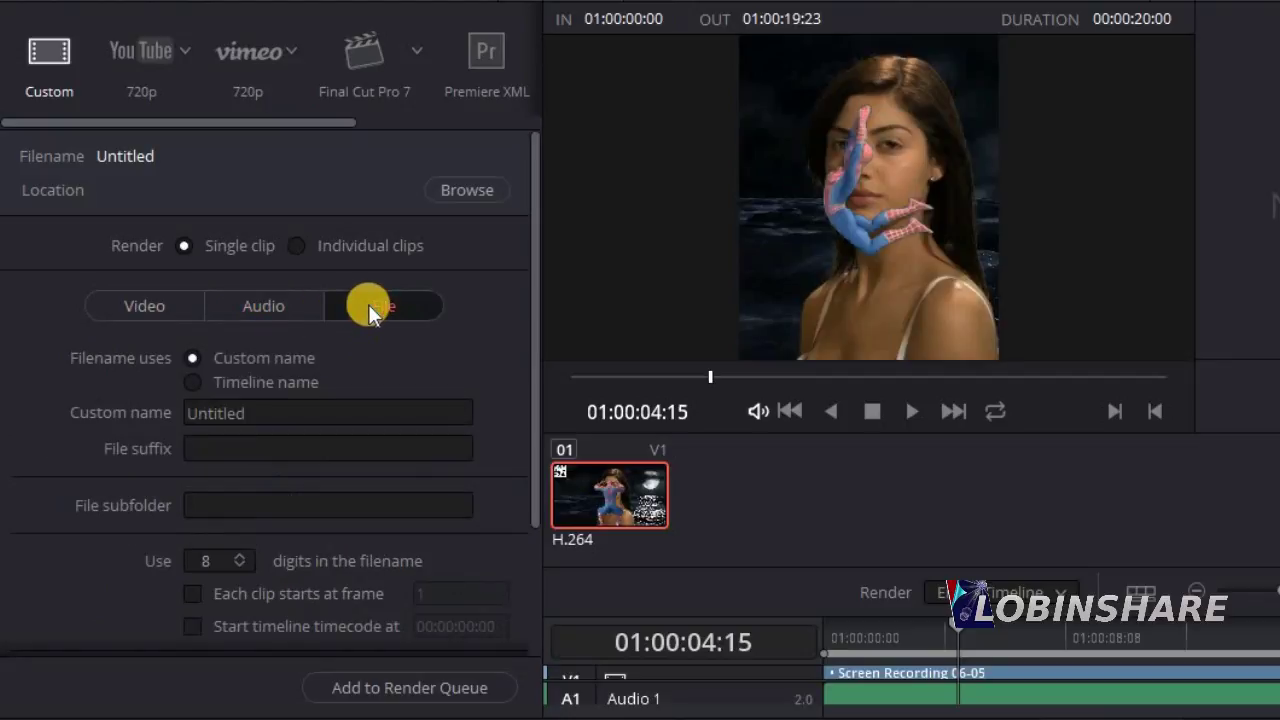
pyautogui.doubleClick(271, 417)
pyautogui.write('Instagram Video')
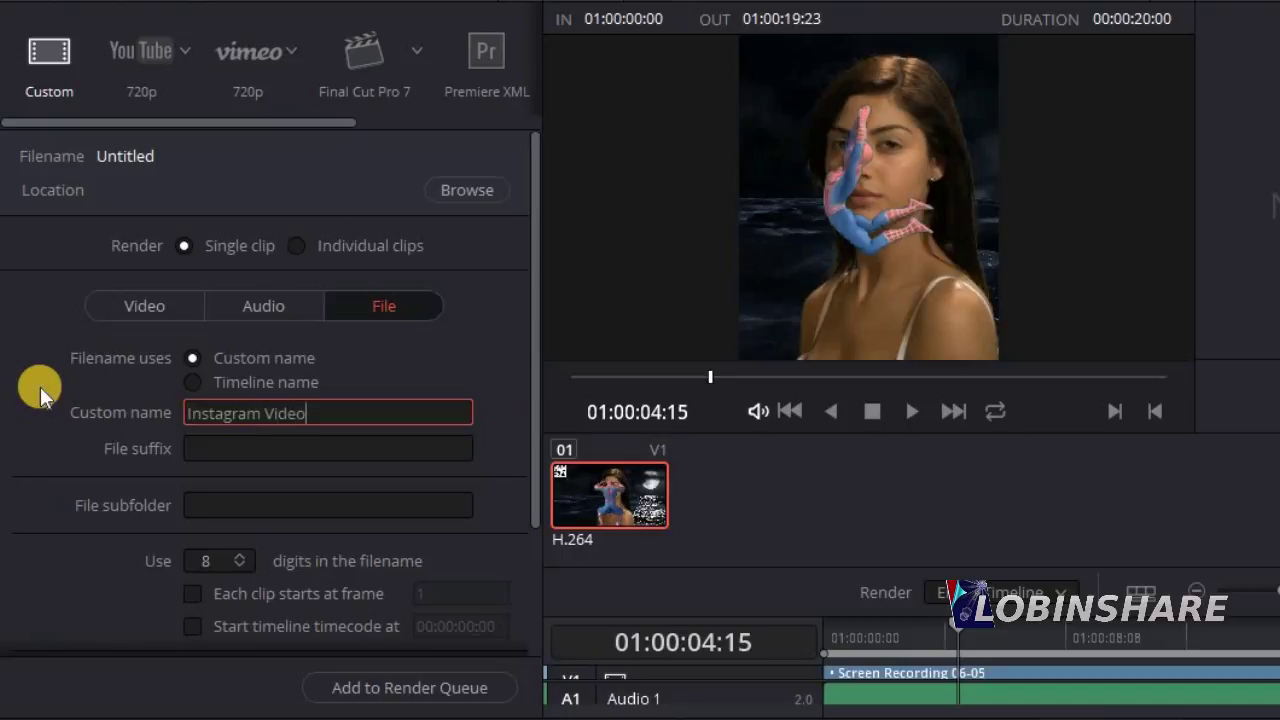
pyautogui.click(465, 191)
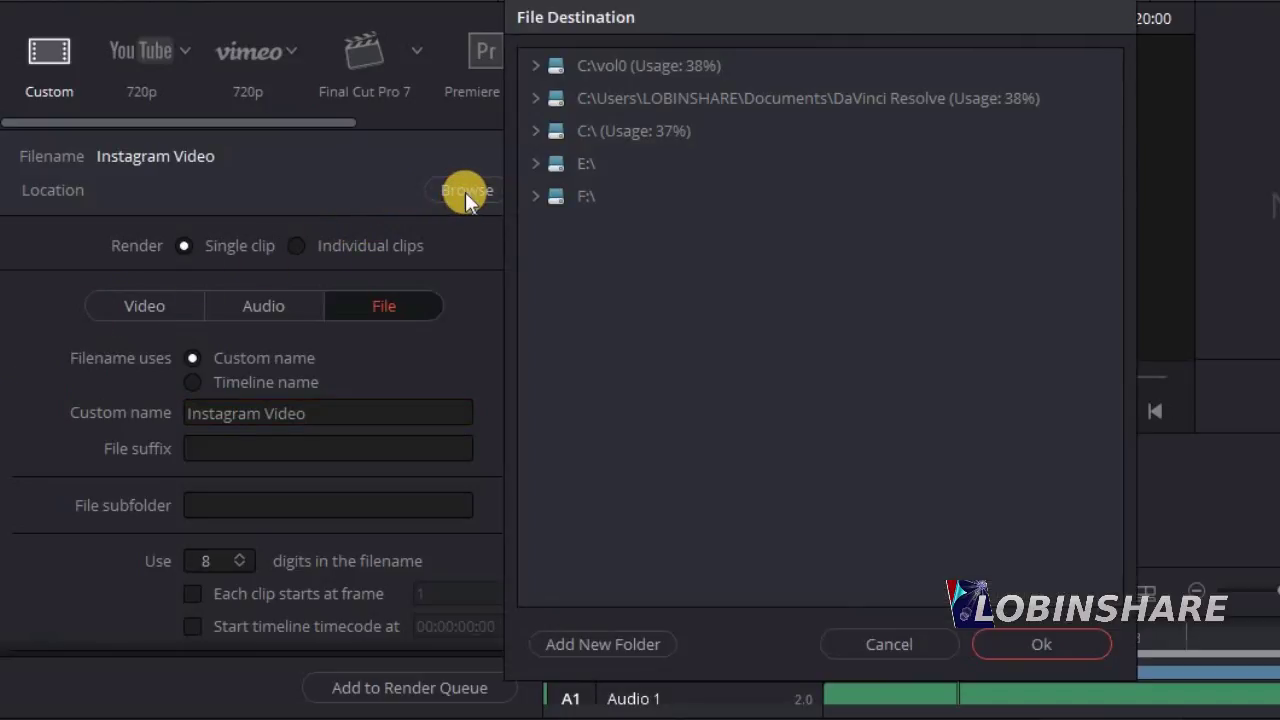
pyautogui.click(600, 105)
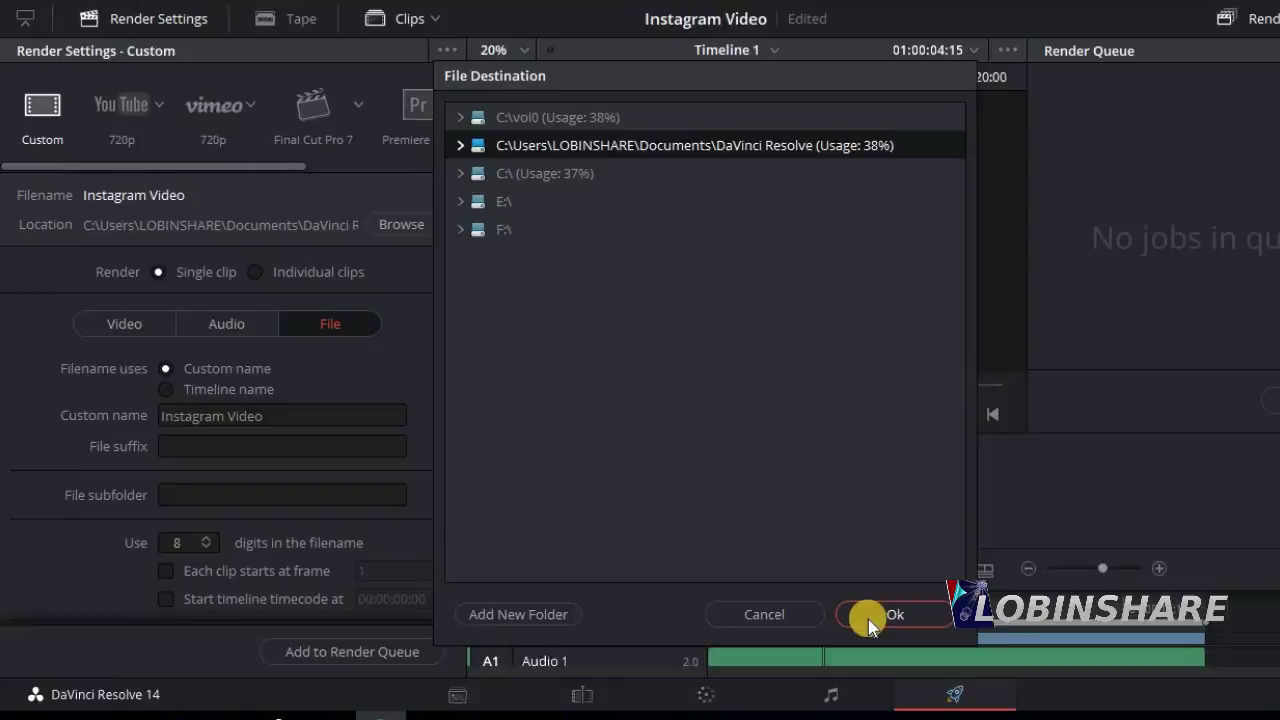
pyautogui.click(1041, 644)
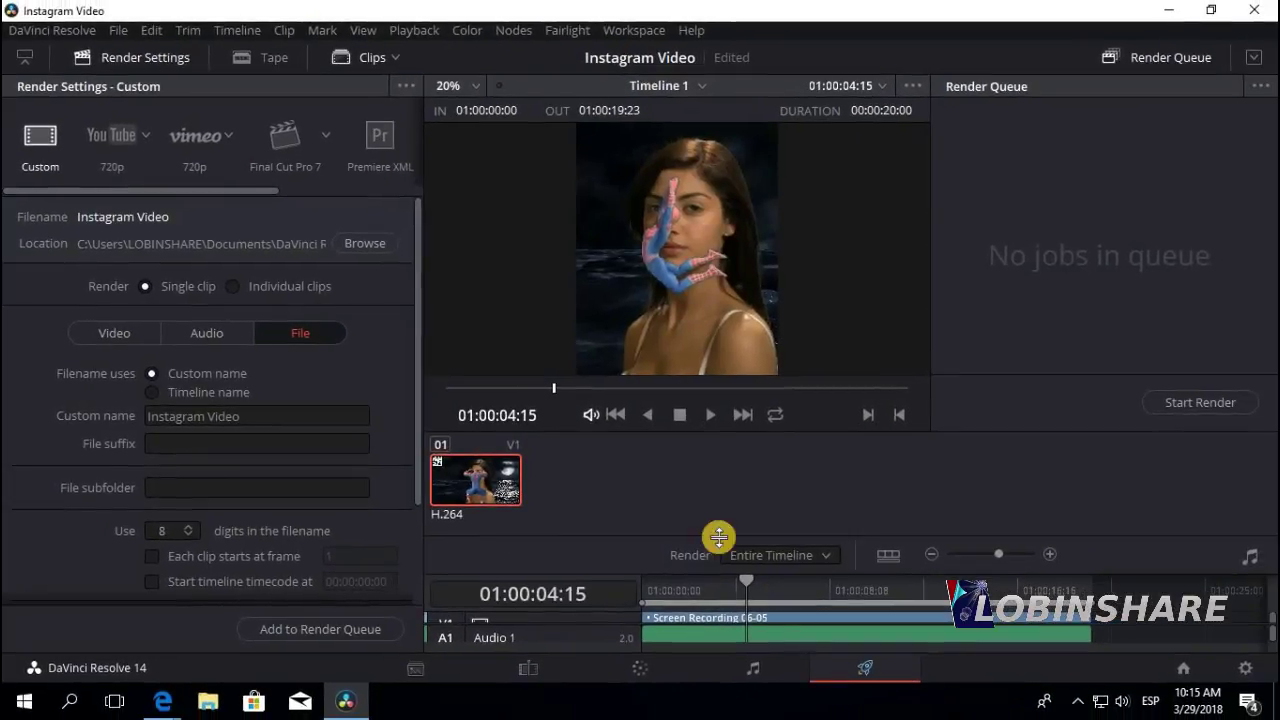
# Add the Instagram Video job to the render queue and start rendering it.
pyautogui.click(366, 630)
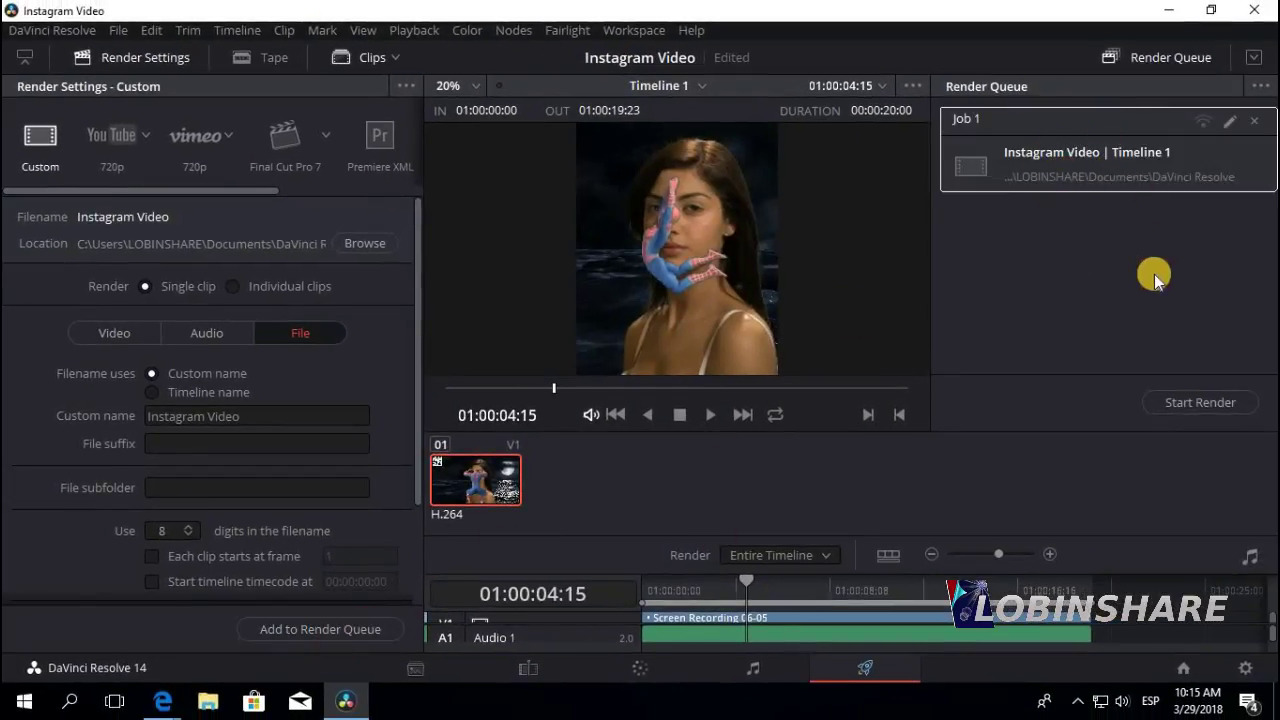
pyautogui.click(1200, 402)
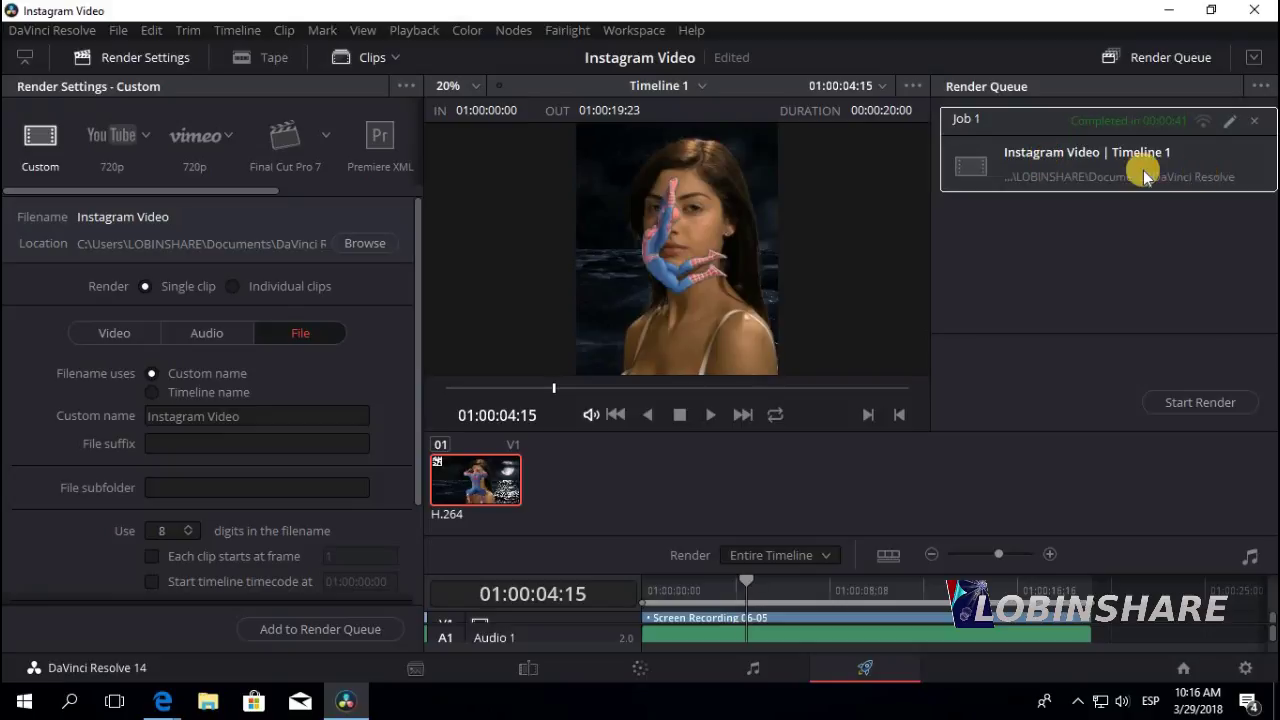
# In File Explorer, play the rendered Instagram Video from the DaVinci Resolve documents folder, and close the player and folder window.
pyautogui.click(206, 706)
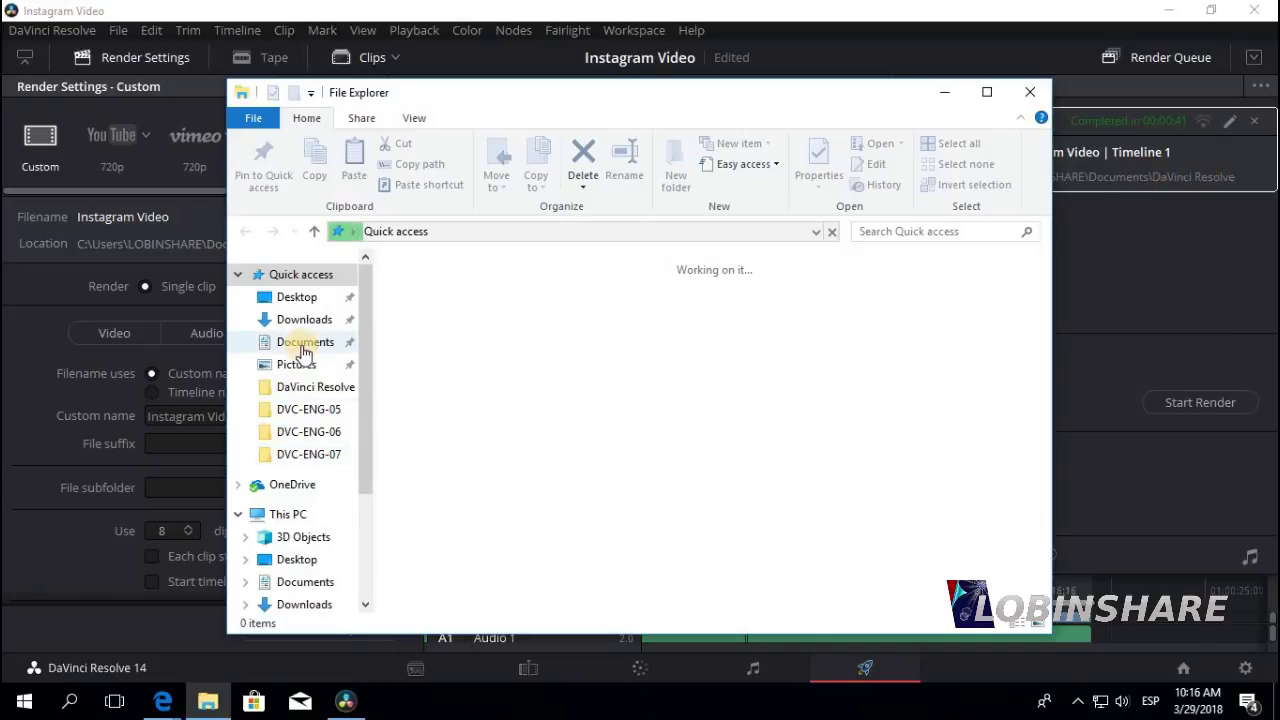
pyautogui.click(300, 342)
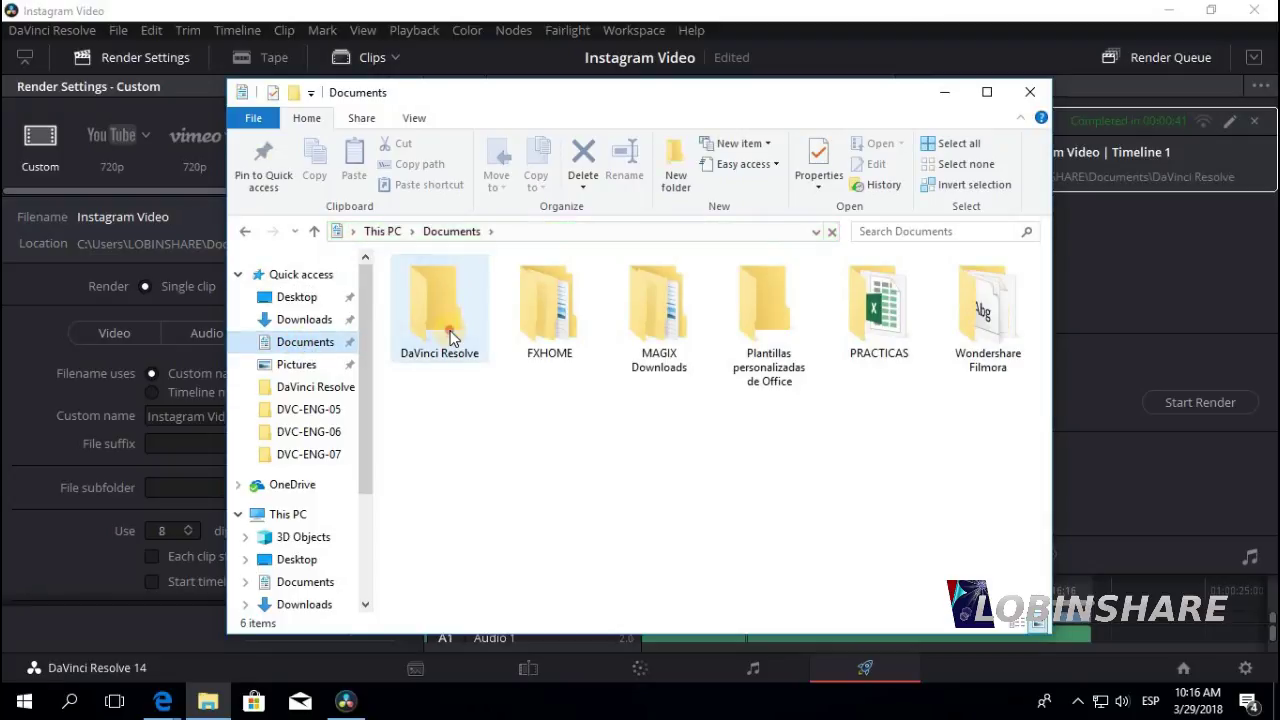
pyautogui.doubleClick(449, 336)
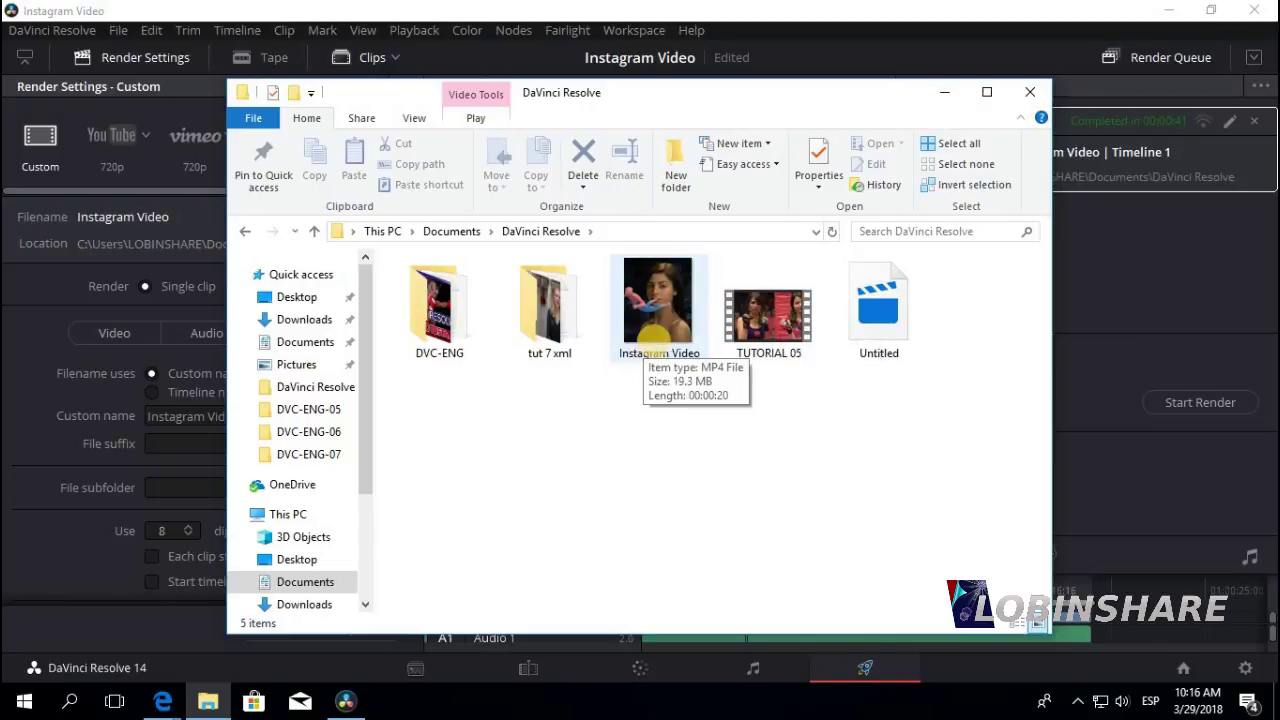
pyautogui.click(646, 322)
pyautogui.doubleClick(647, 322)
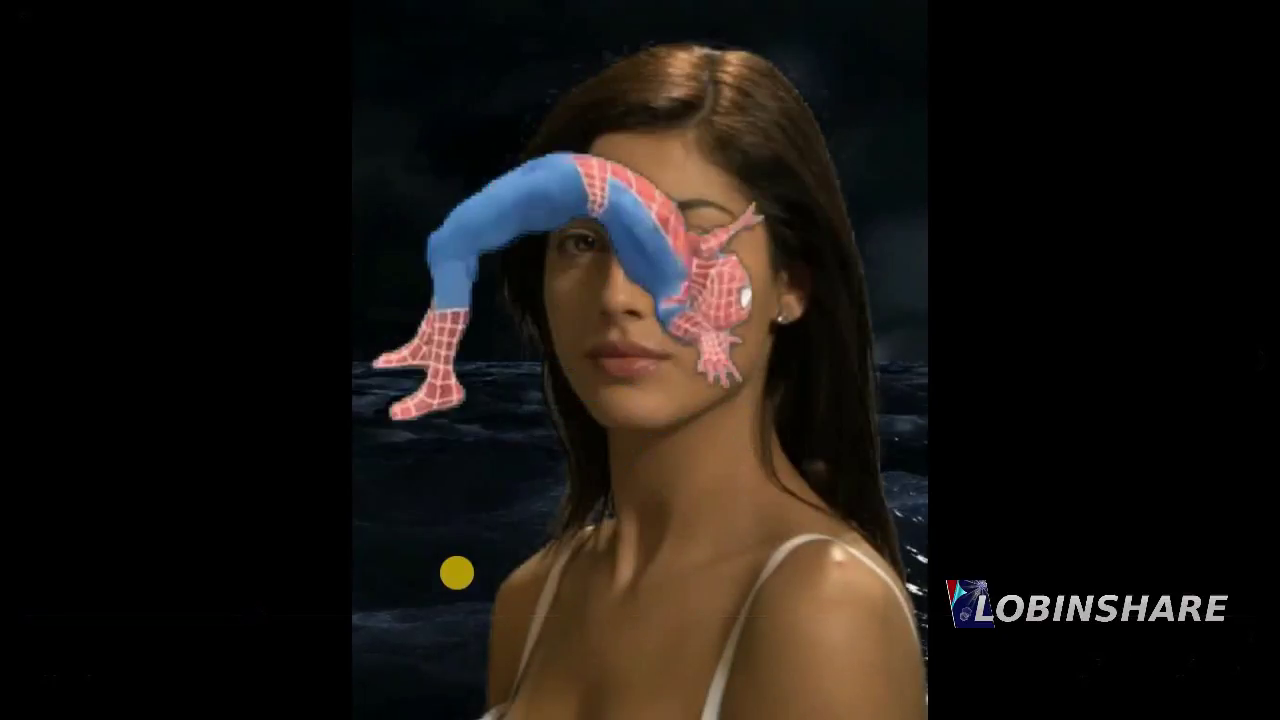
pyautogui.click(1258, 10)
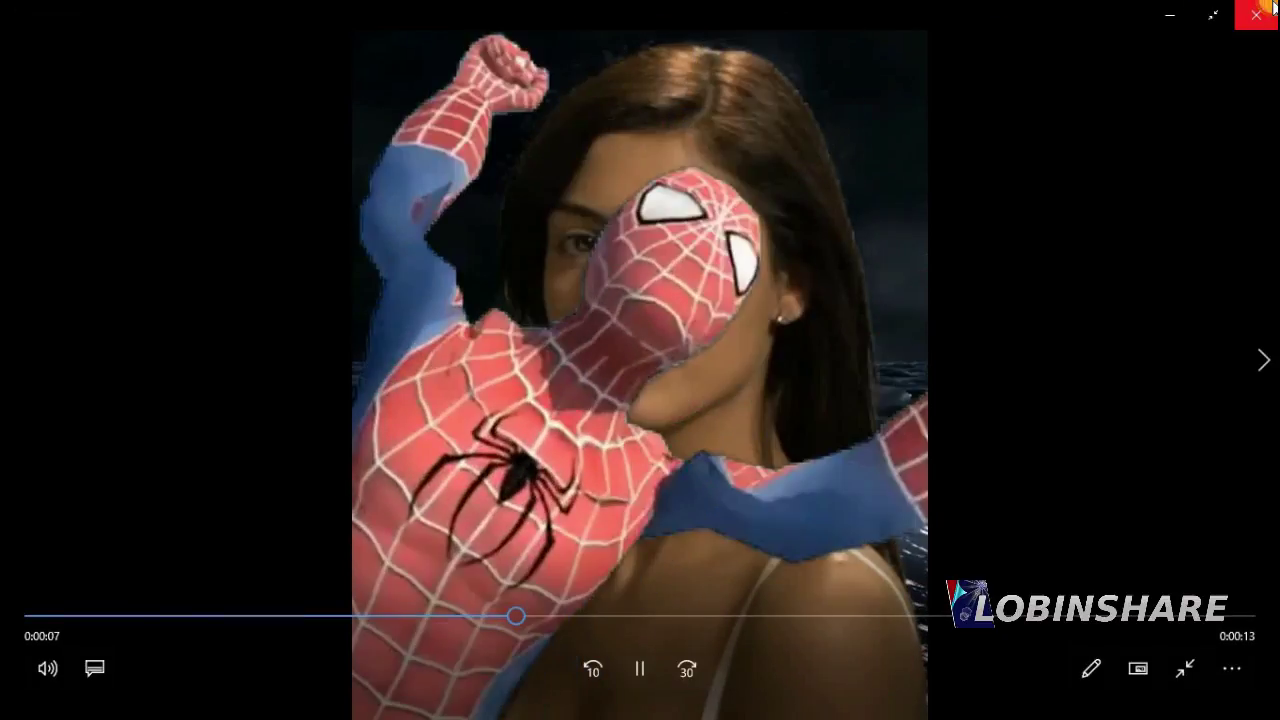
pyautogui.click(1030, 92)
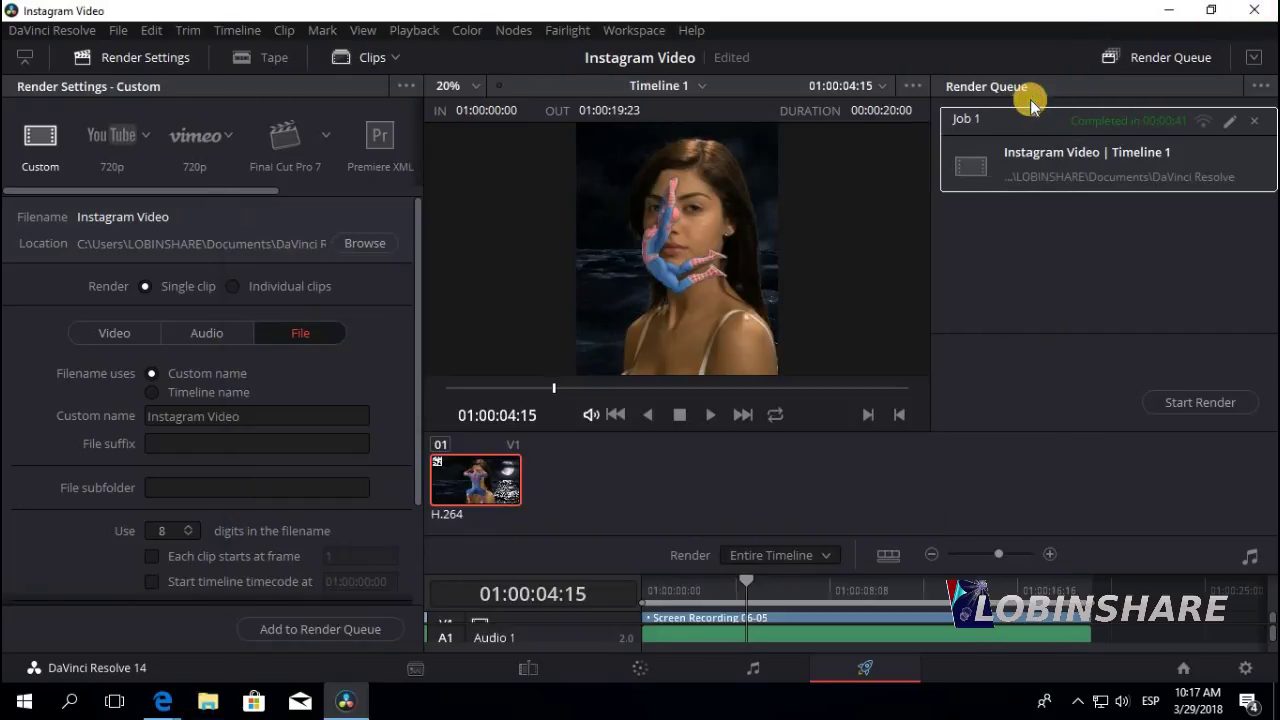
# Review the timeline resolution in the project settings and the render's video format and resolution settings.
pyautogui.click(1245, 667)
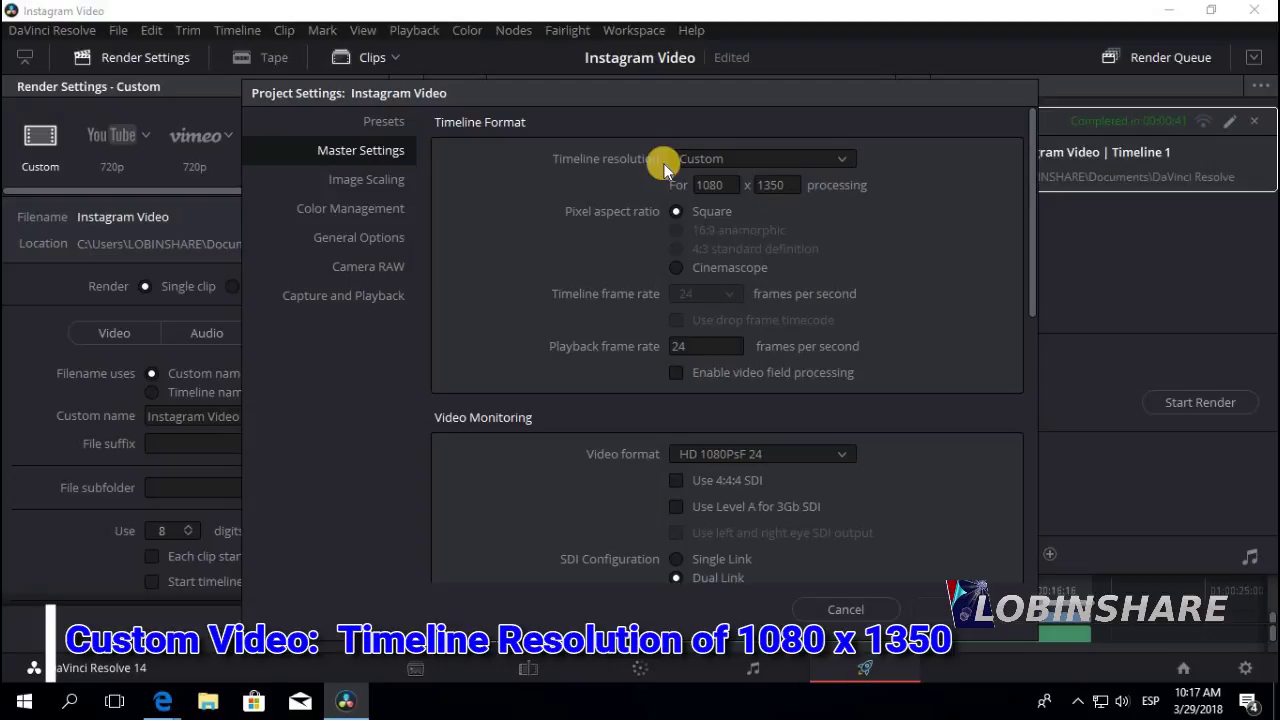
pyautogui.click(843, 610)
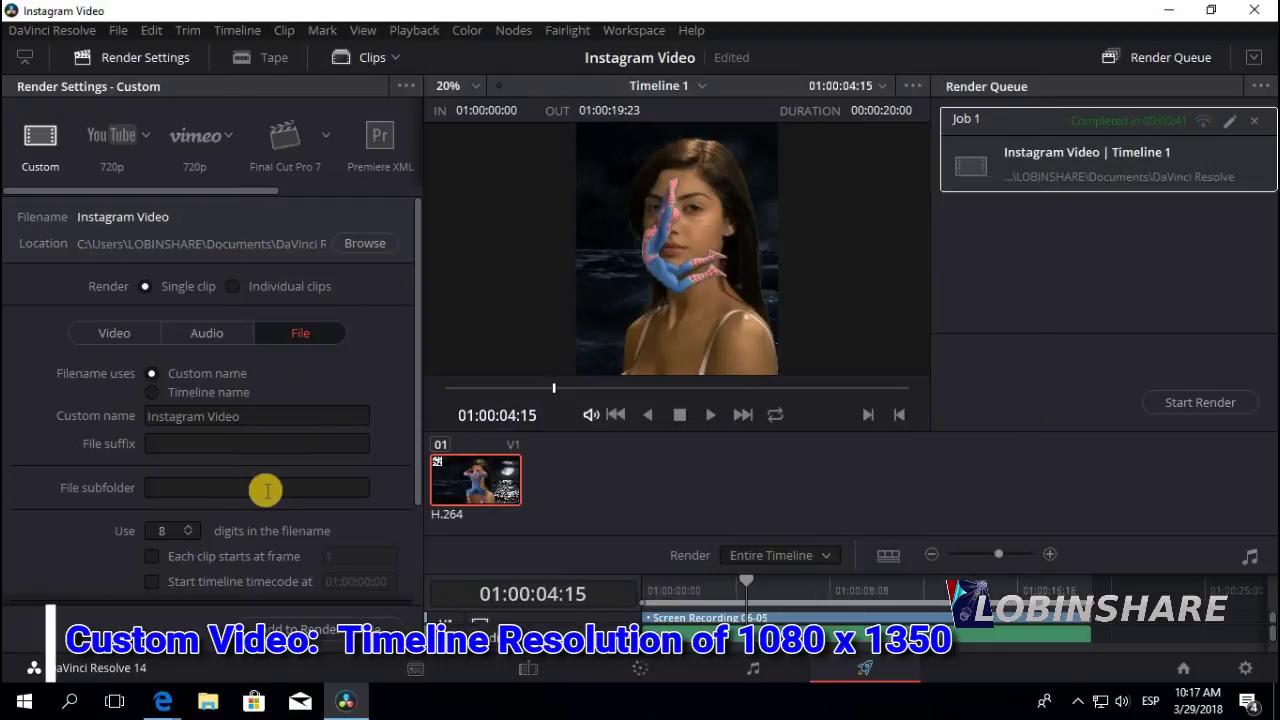
pyautogui.click(139, 340)
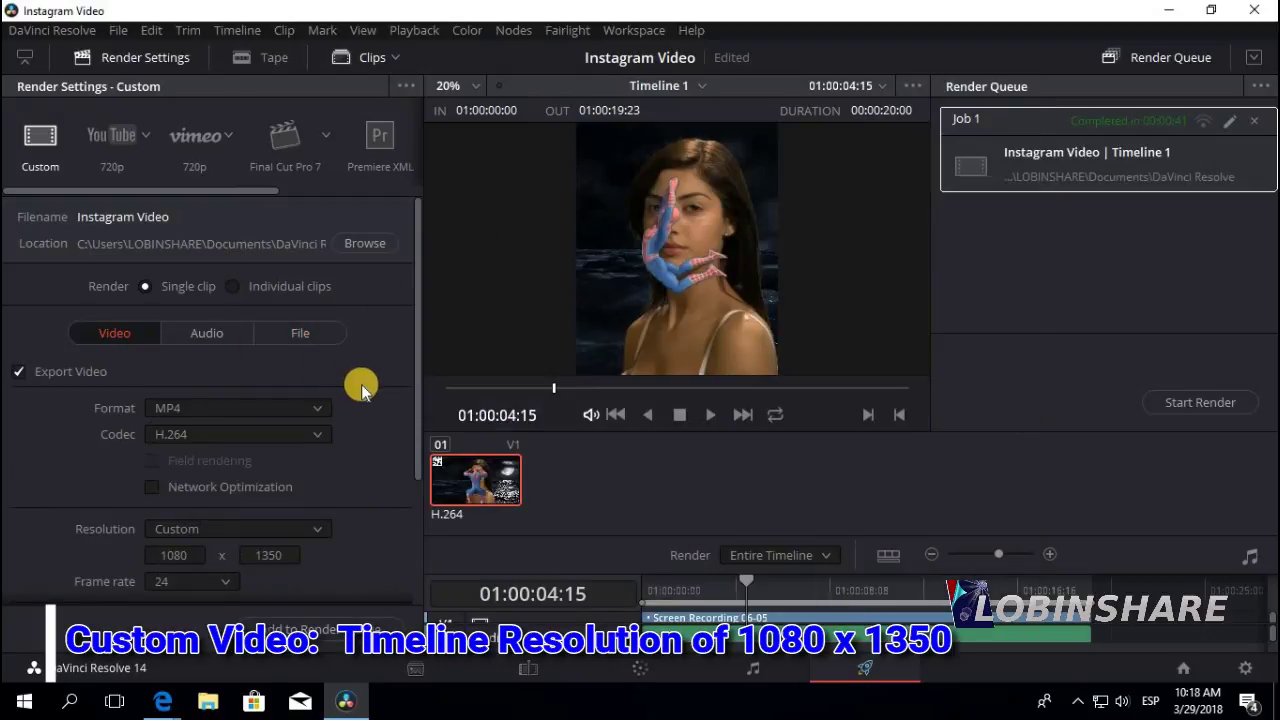
pyautogui.moveTo(414, 394); pyautogui.dragTo(402, 312)
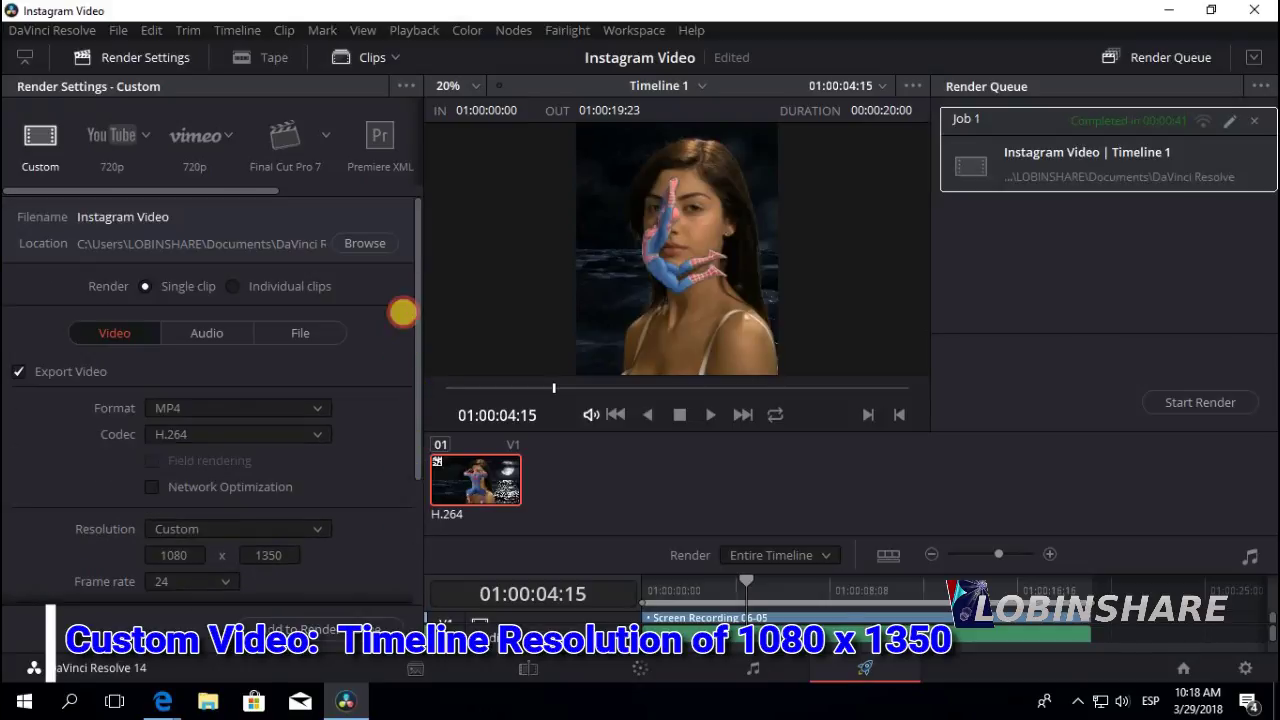
# Save the current render settings as a new preset named Instagram1.
pyautogui.click(402, 86)
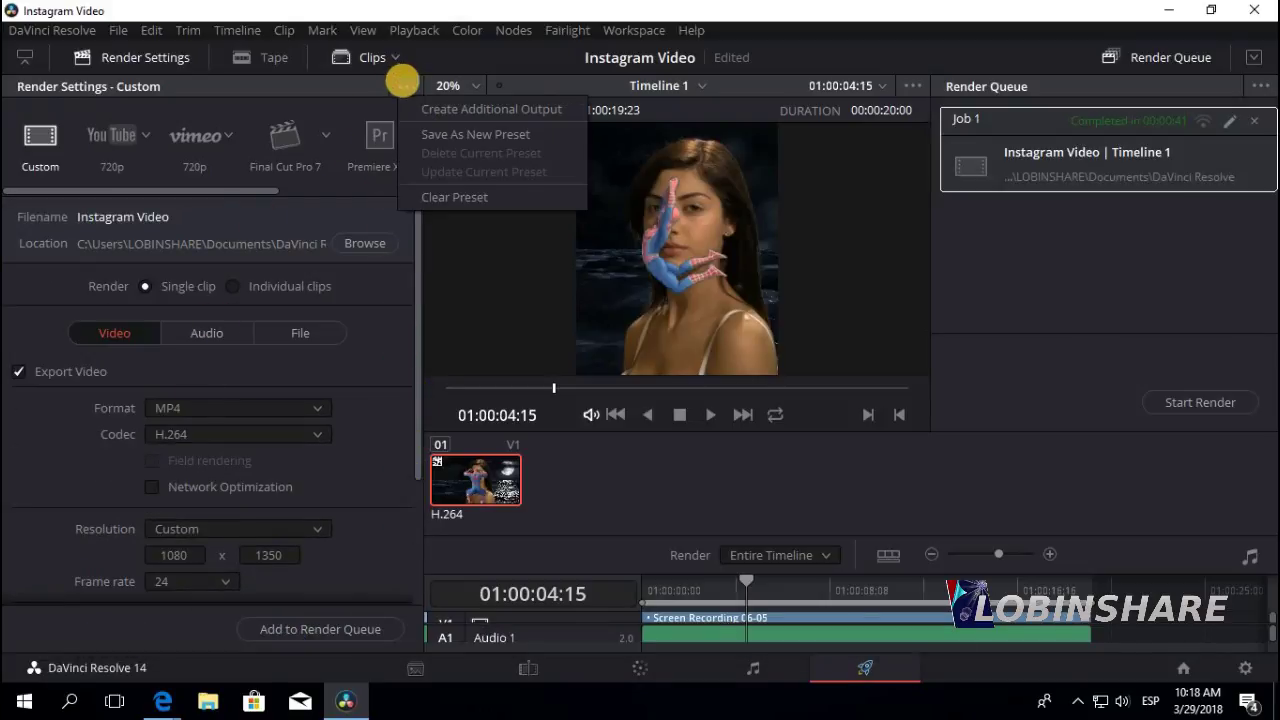
pyautogui.click(431, 135)
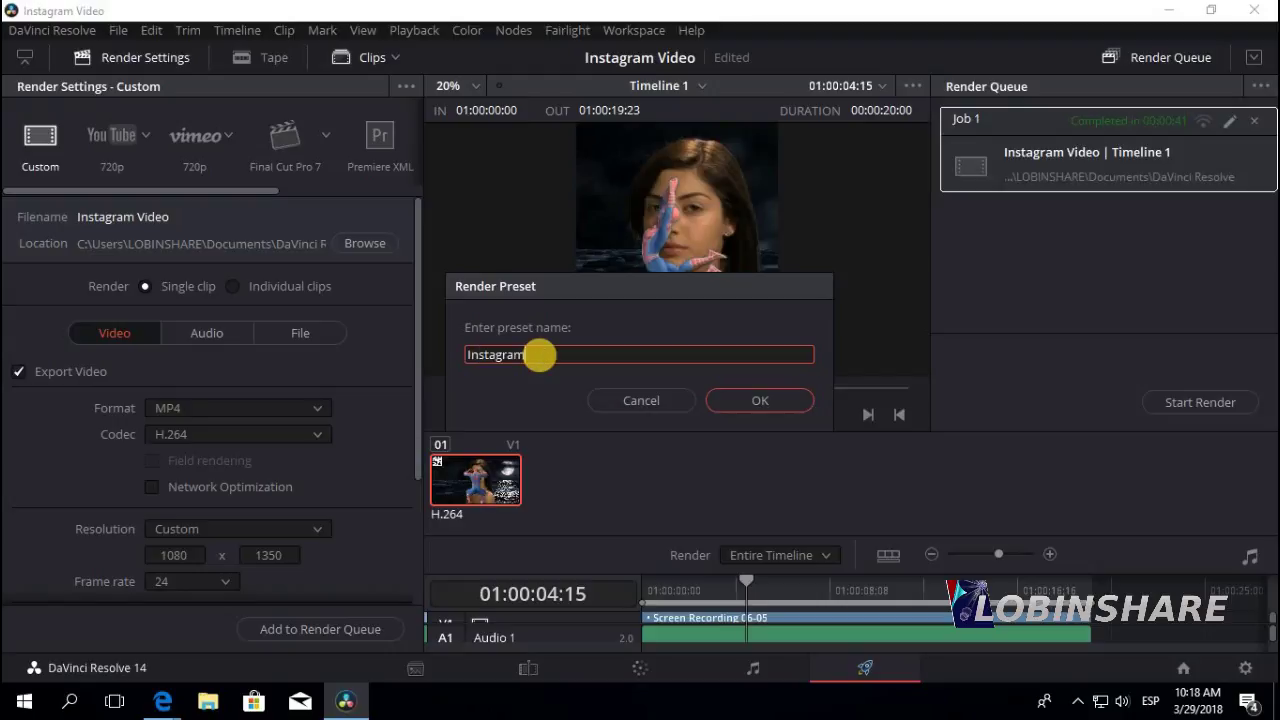
pyautogui.write('Instagram1')
pyautogui.click(782, 393)
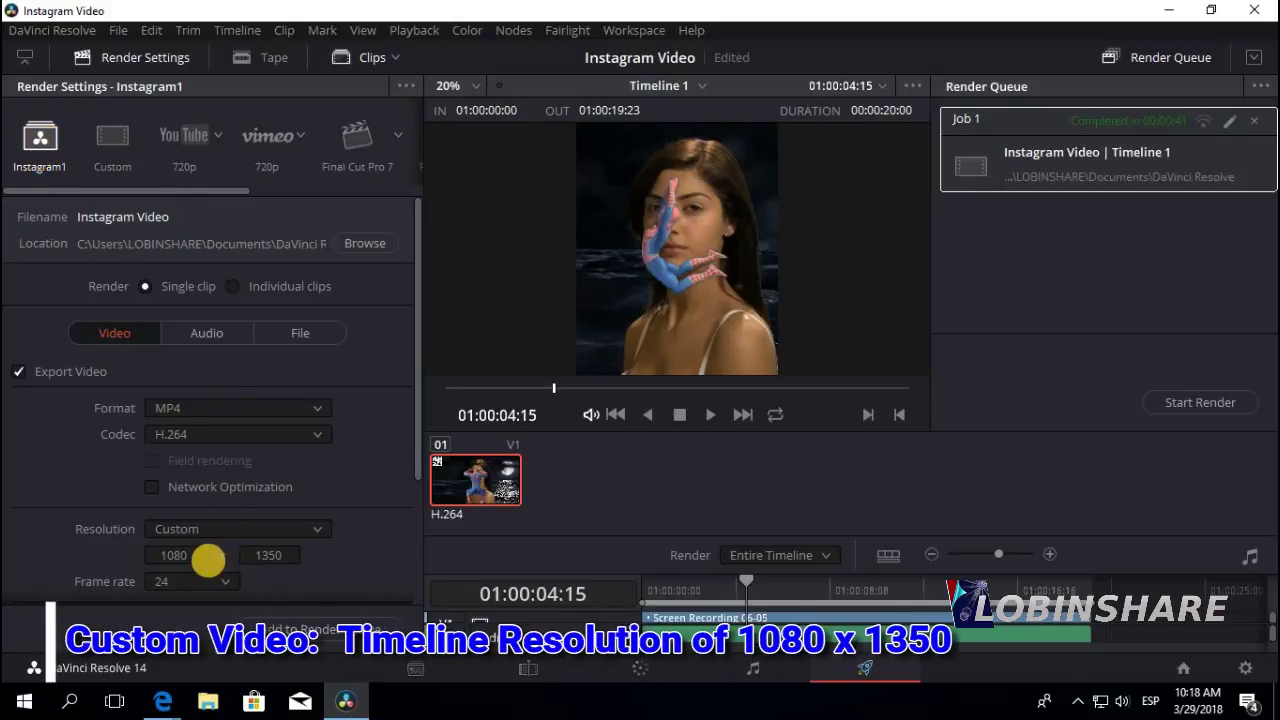
# Check the preset's render resolution and review the Screen Recording 06-05 clip's Transform Zoom on the Edit page.
pyautogui.click(272, 551)
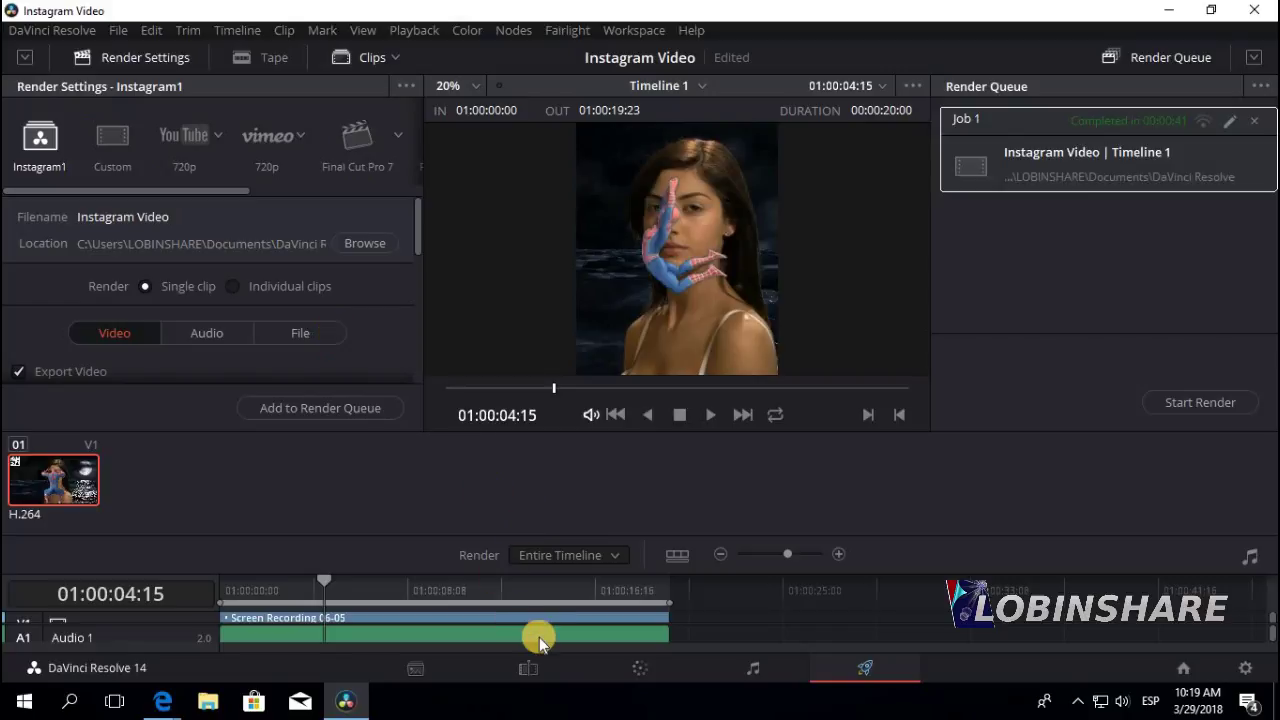
pyautogui.click(537, 667)
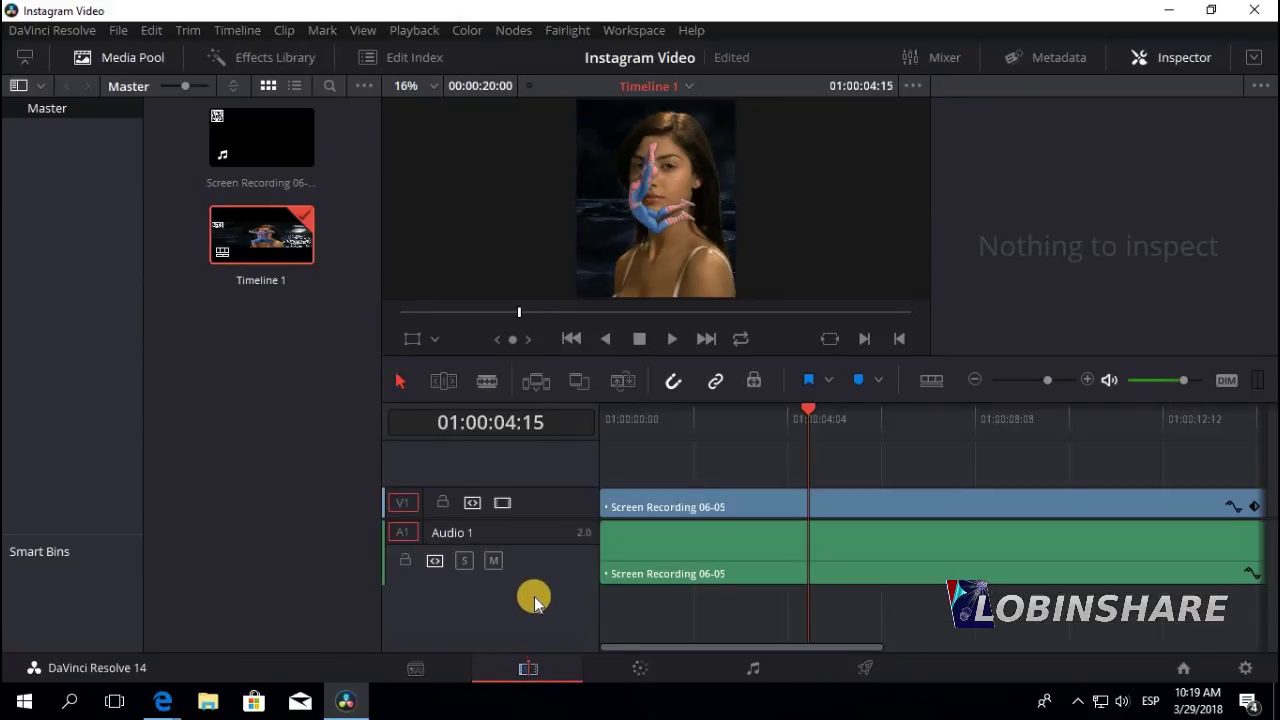
pyautogui.click(646, 507)
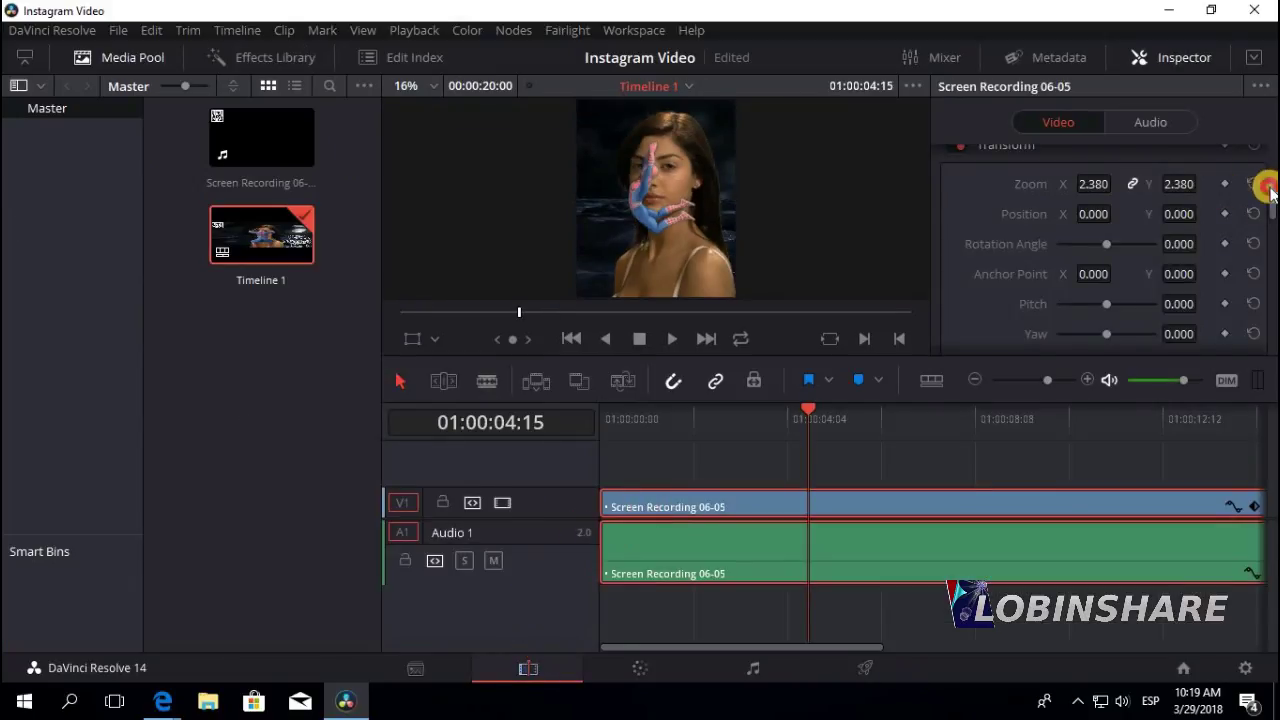
pyautogui.moveTo(1270, 190)
pyautogui.mouseDown()
pyautogui.moveTo(1272, 260)
pyautogui.moveTo(1272, 168)
pyautogui.mouseUp()
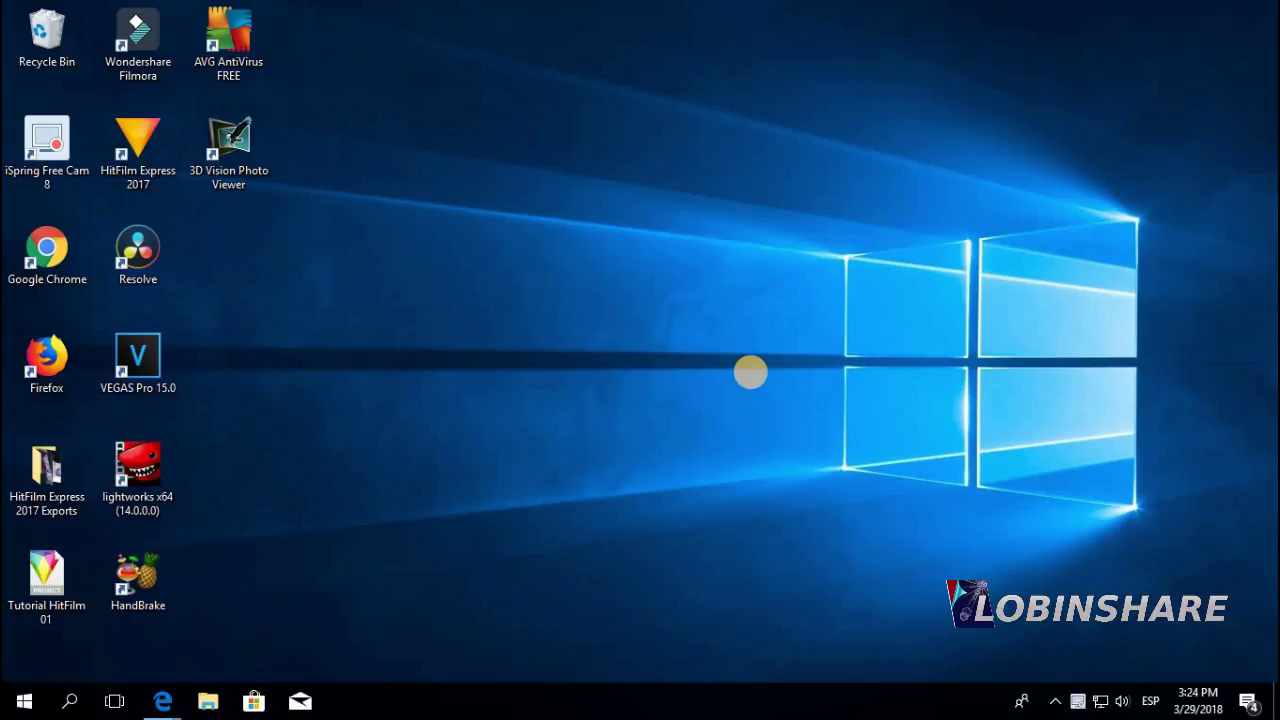
# Launch DaVinci Resolve and open the Tutorial 05 project.
pyautogui.doubleClick(138, 255)
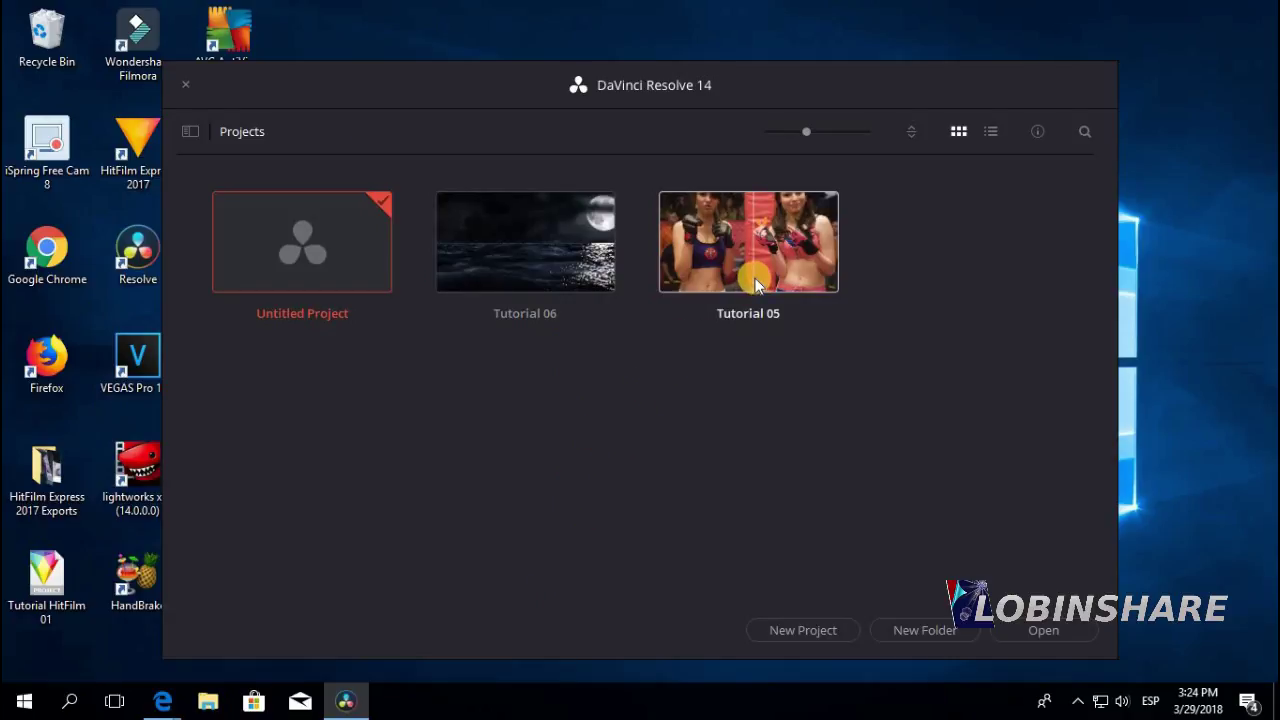
pyautogui.click(744, 242)
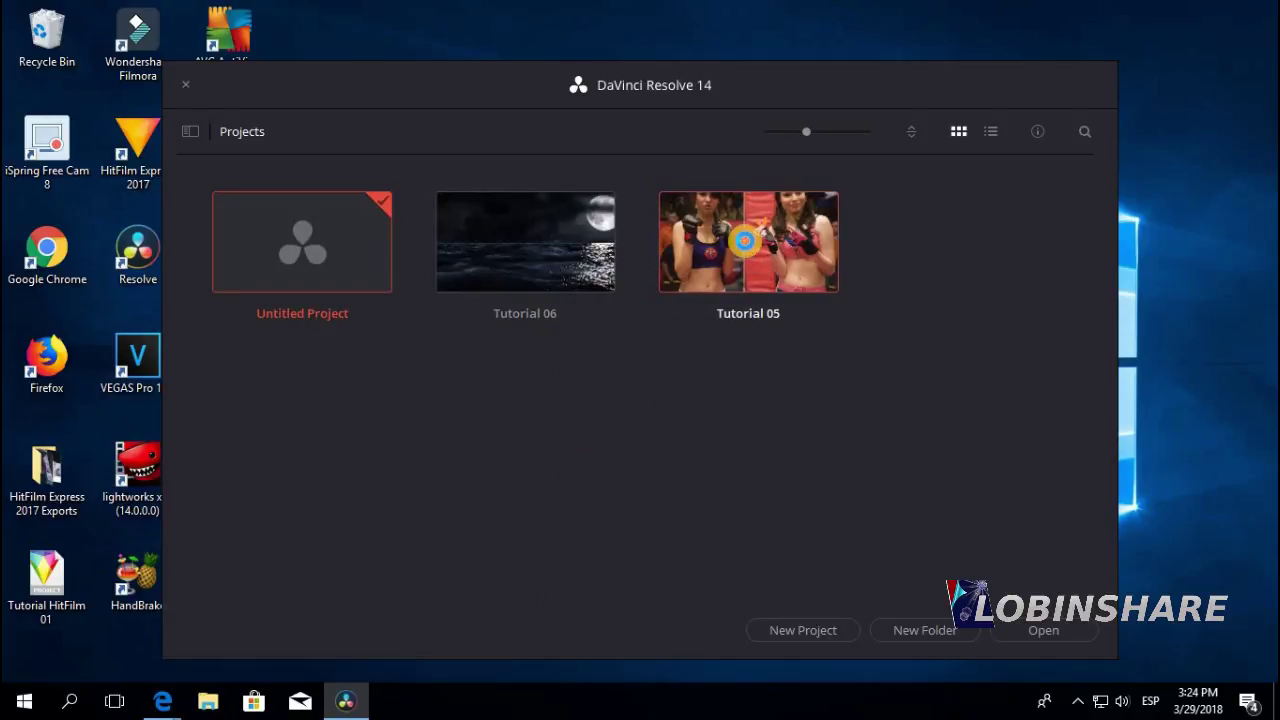
pyautogui.doubleClick(744, 242)
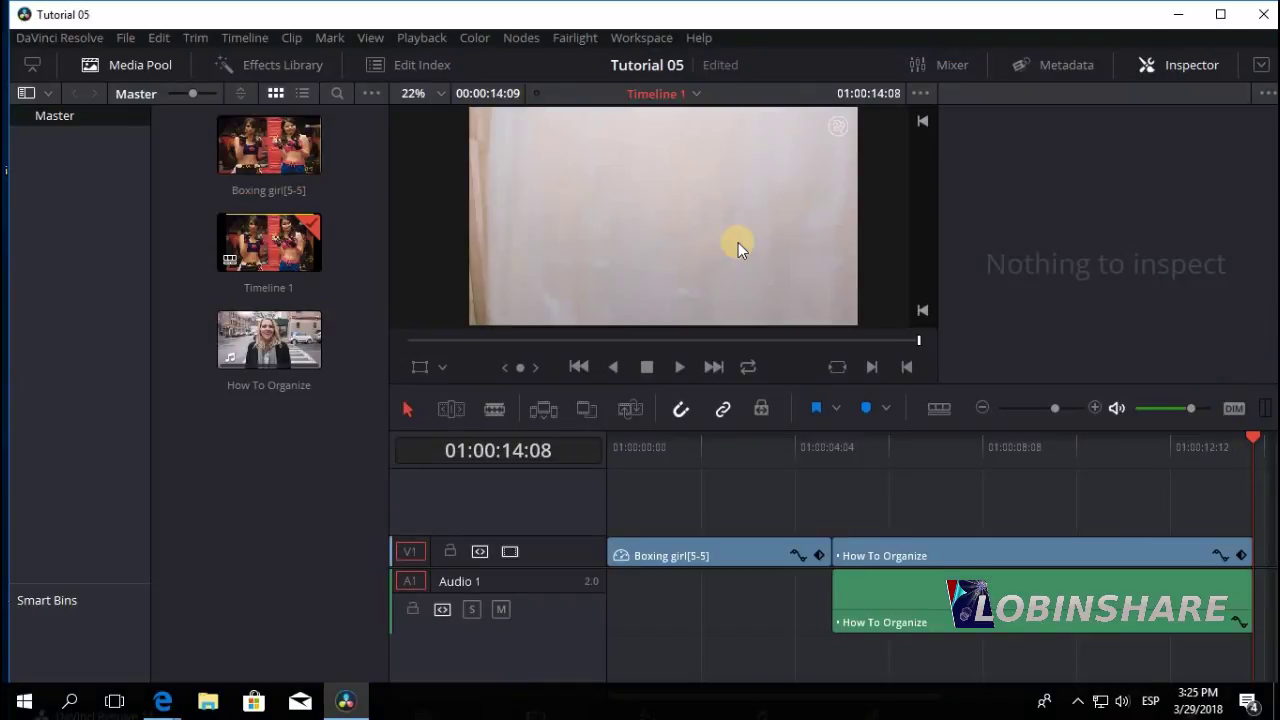
# Scrub through Timeline 1 to review the Boxing girl and How To Organize clips.
pyautogui.click(643, 448)
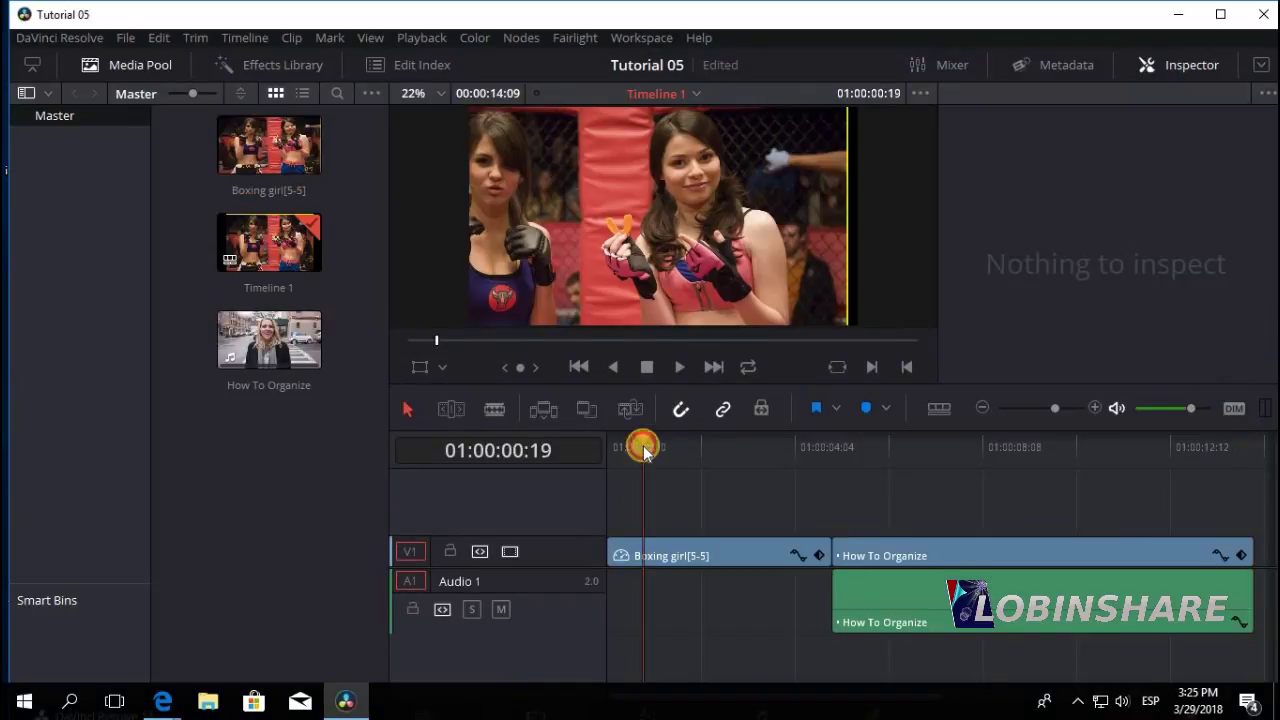
pyautogui.moveTo(643, 448); pyautogui.dragTo(768, 449)
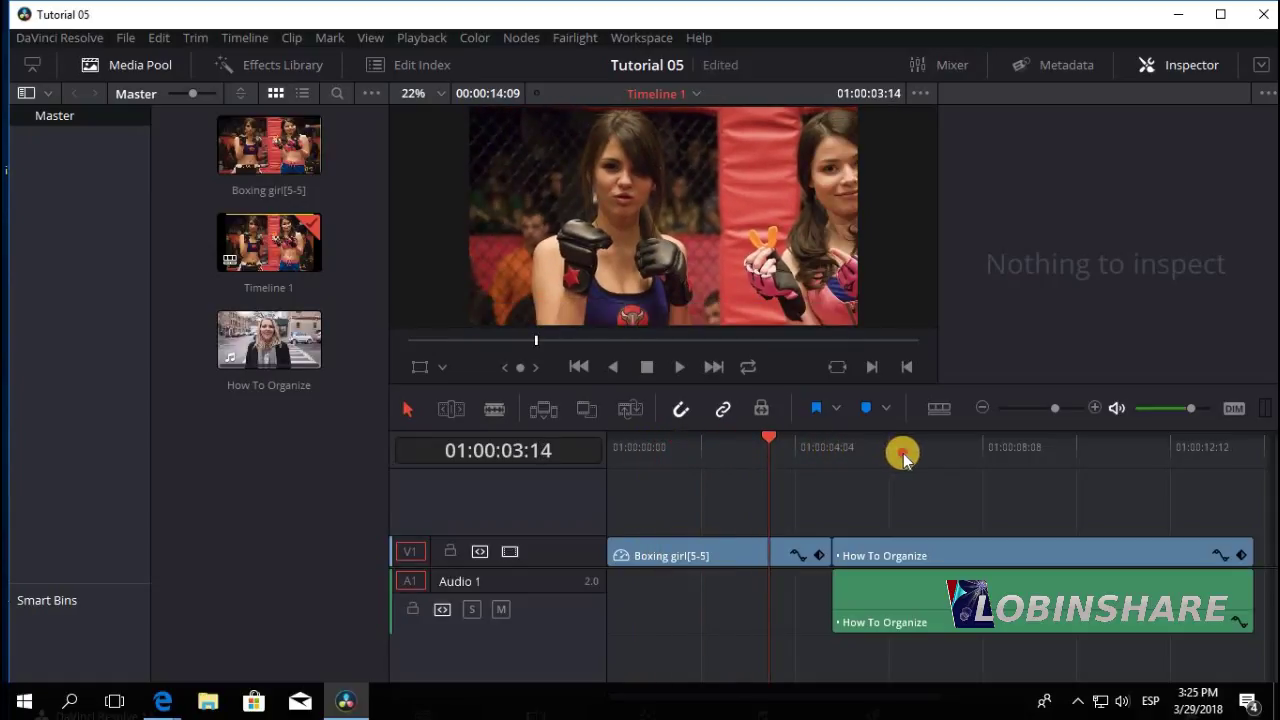
pyautogui.moveTo(903, 456); pyautogui.dragTo(957, 451)
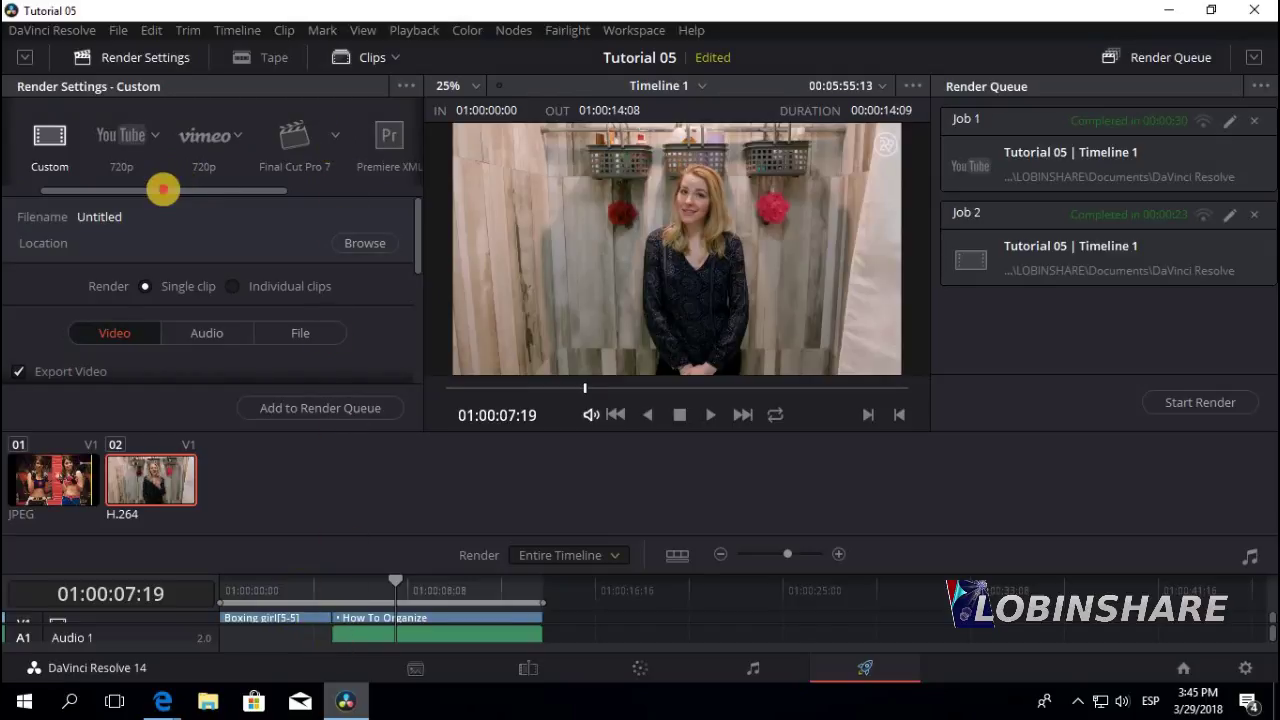
# Choose the Premiere XML render preset, expand the render settings and set the video format to MP4.
pyautogui.moveTo(163, 189); pyautogui.dragTo(235, 205)
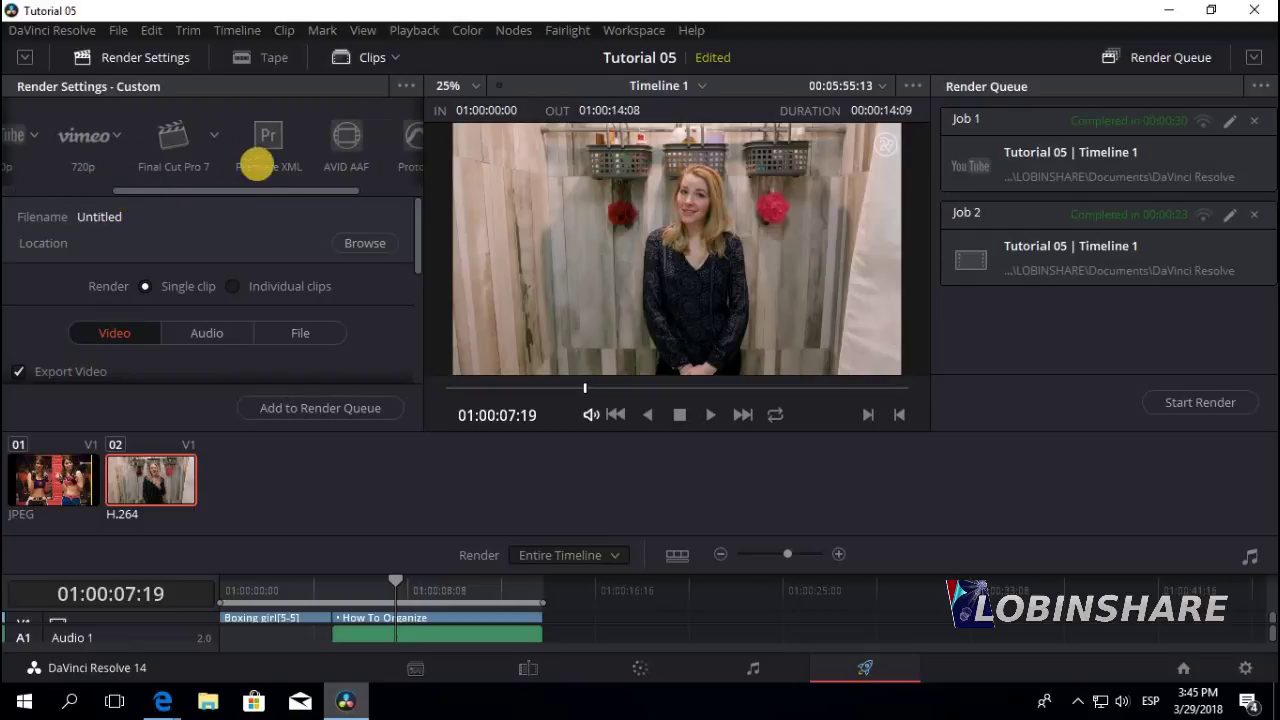
pyautogui.click(267, 138)
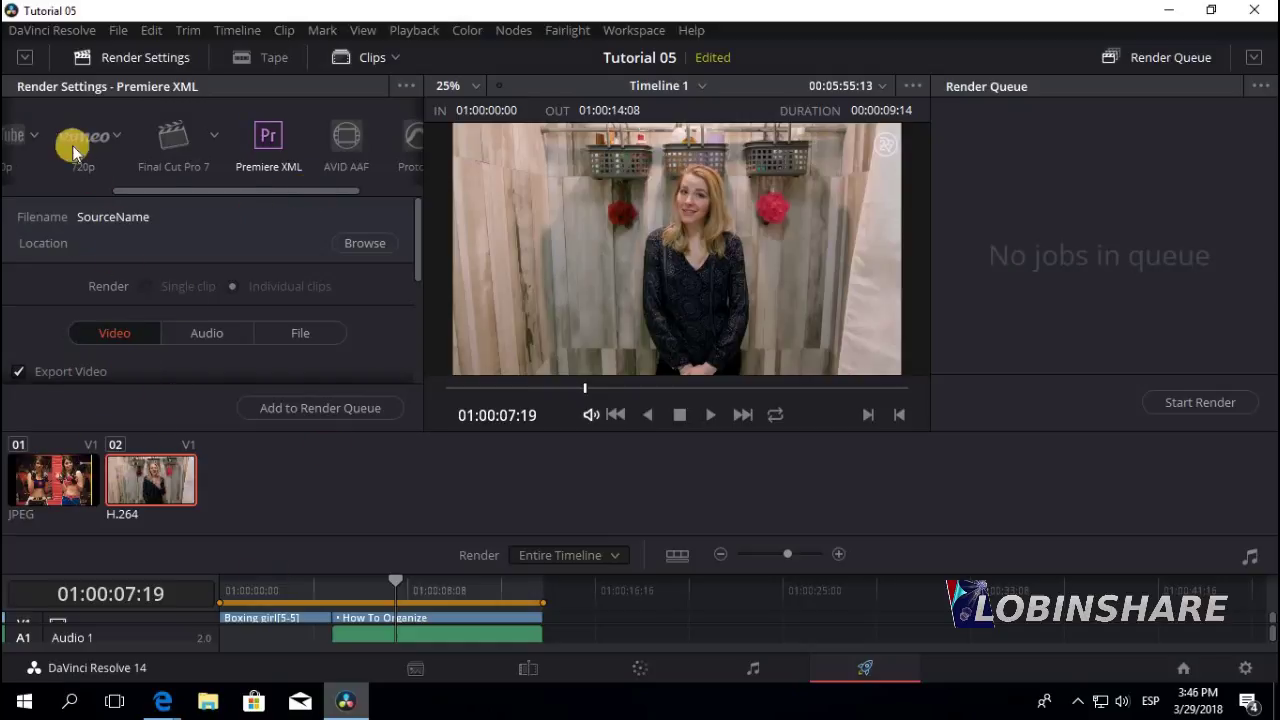
pyautogui.click(26, 60)
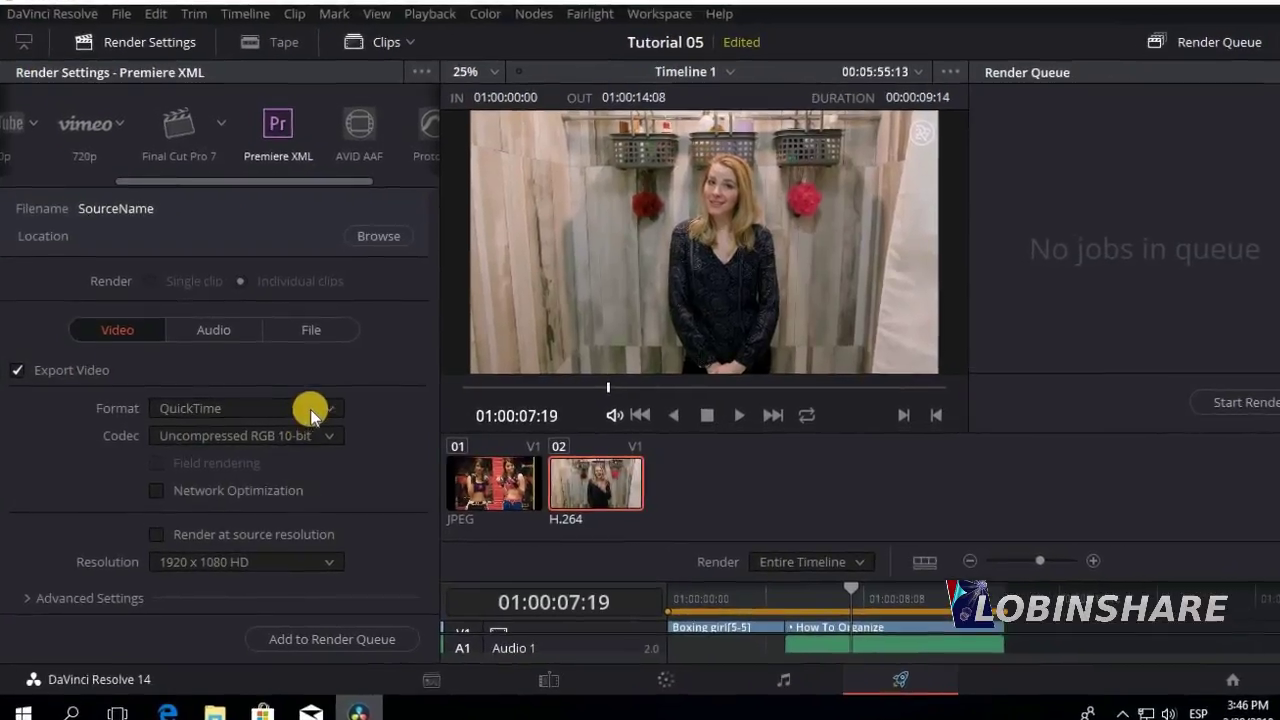
pyautogui.click(305, 408)
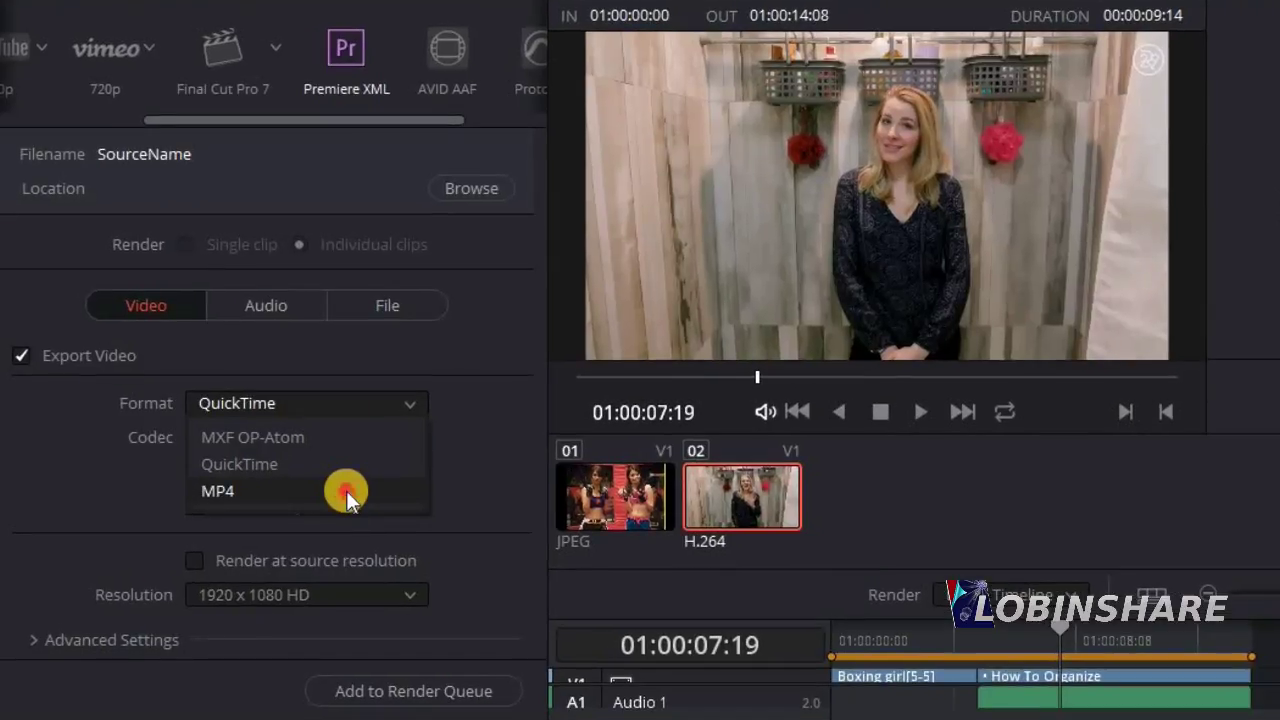
pyautogui.click(327, 485)
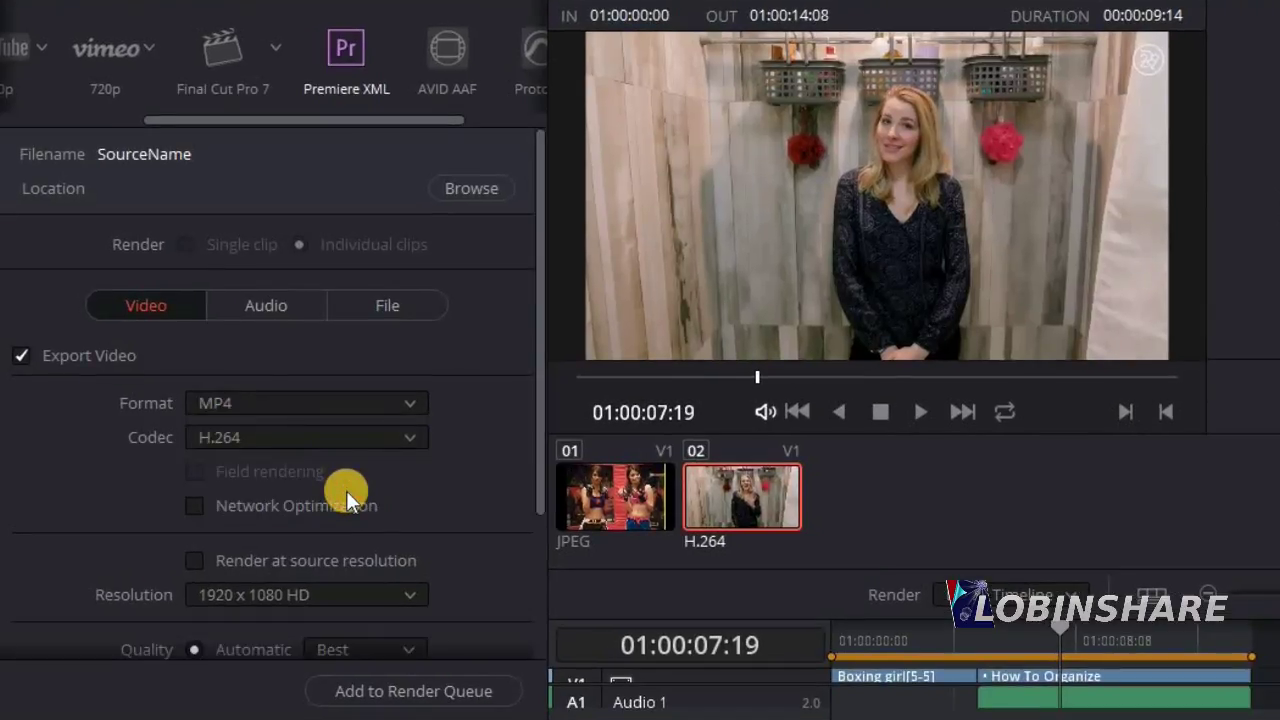
# Create a folder named Export XML inside Documents\DaVinci Resolve and use it as the render destination.
pyautogui.click(292, 305)
pyautogui.click(378, 306)
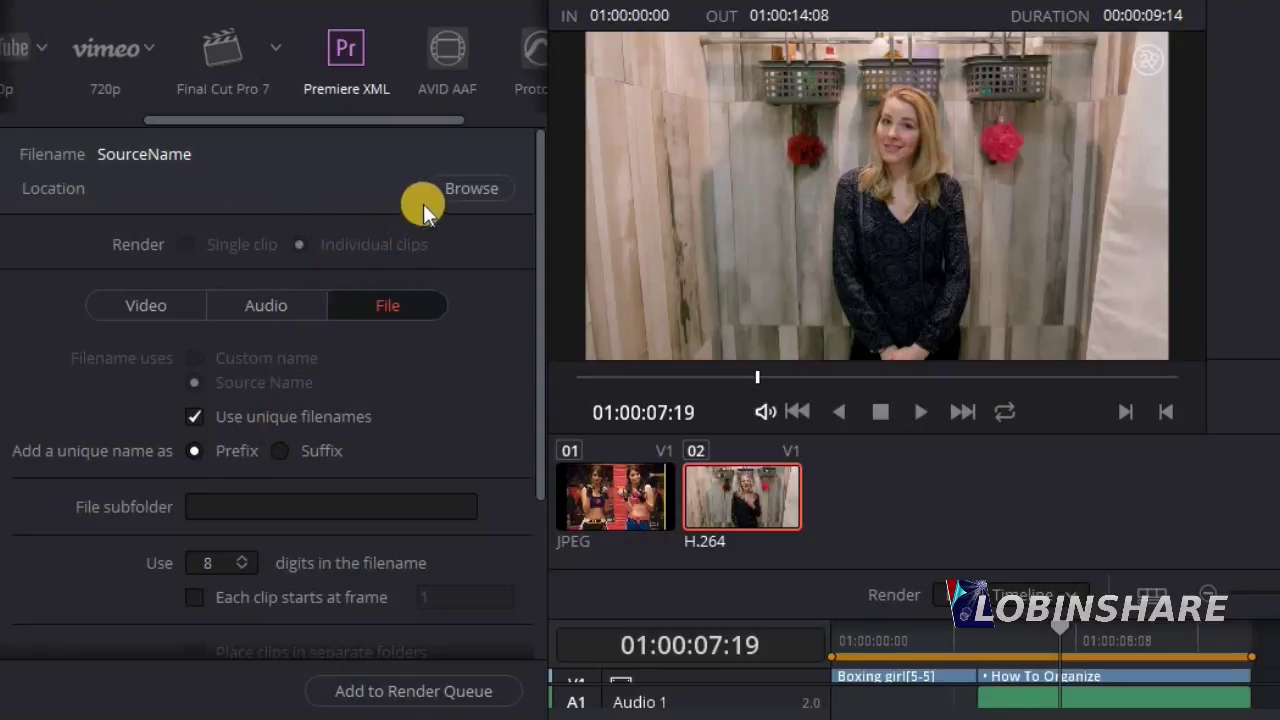
pyautogui.click(454, 194)
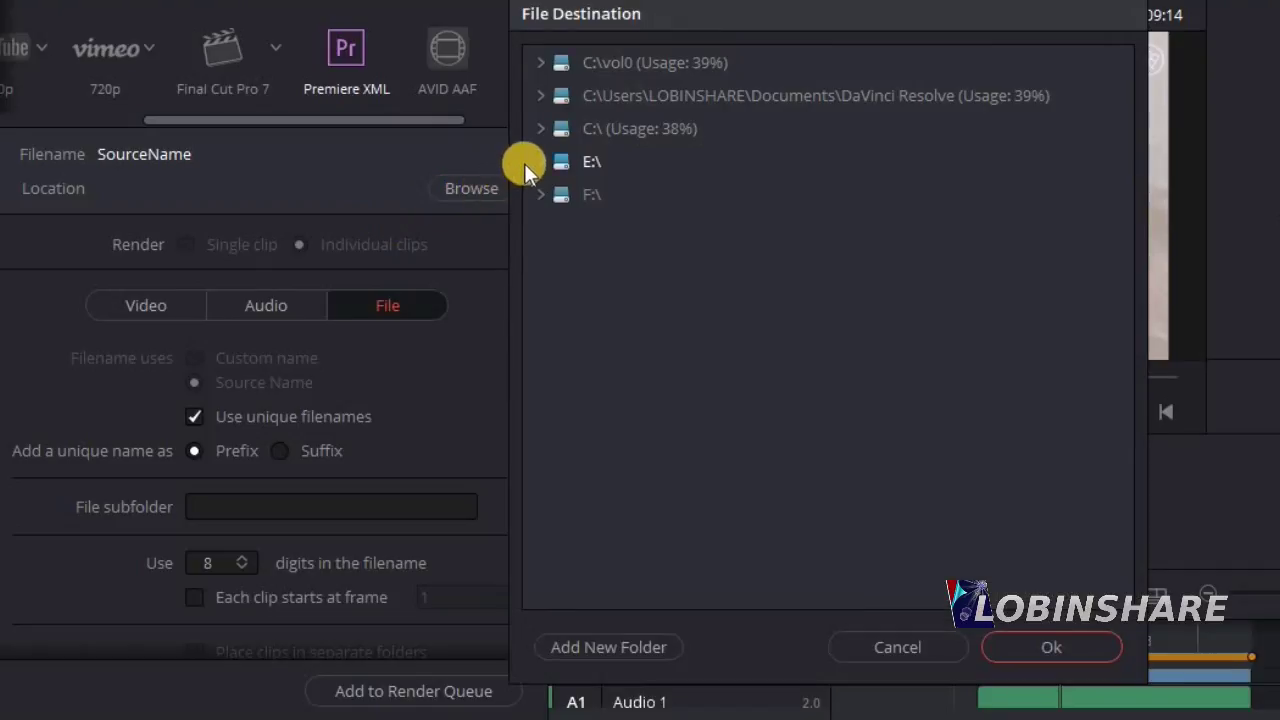
pyautogui.click(678, 97)
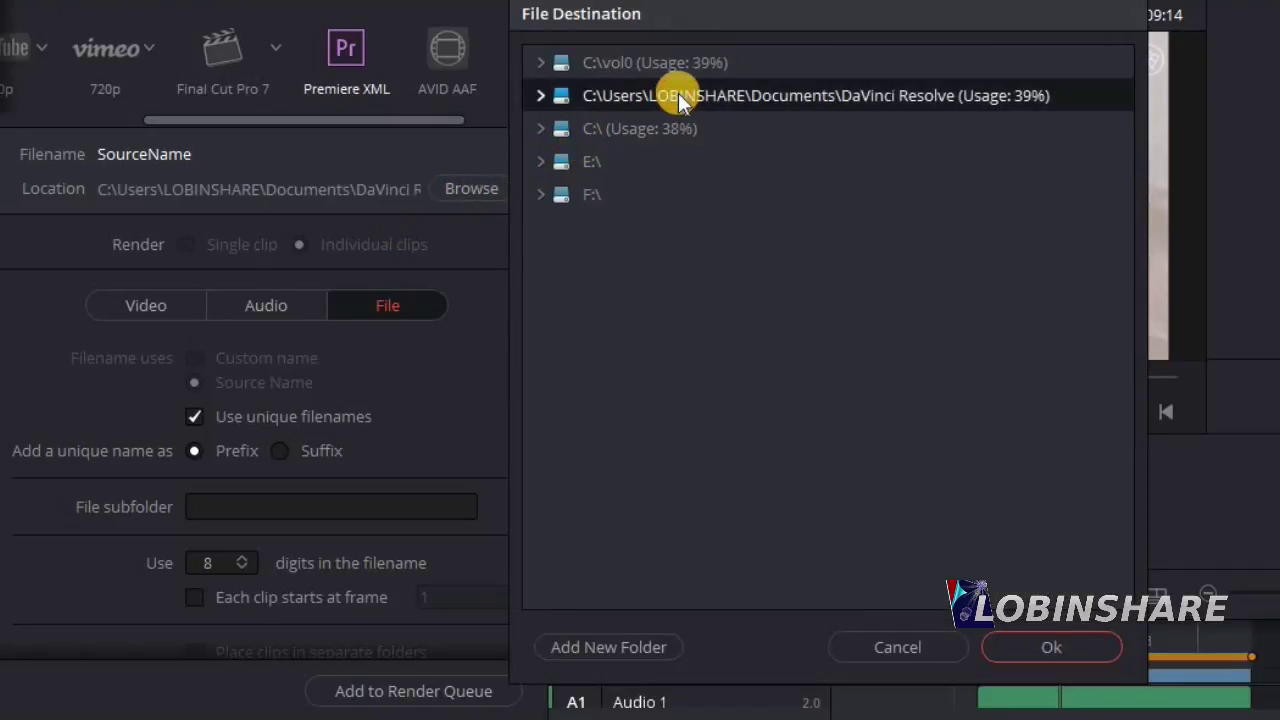
pyautogui.click(541, 96)
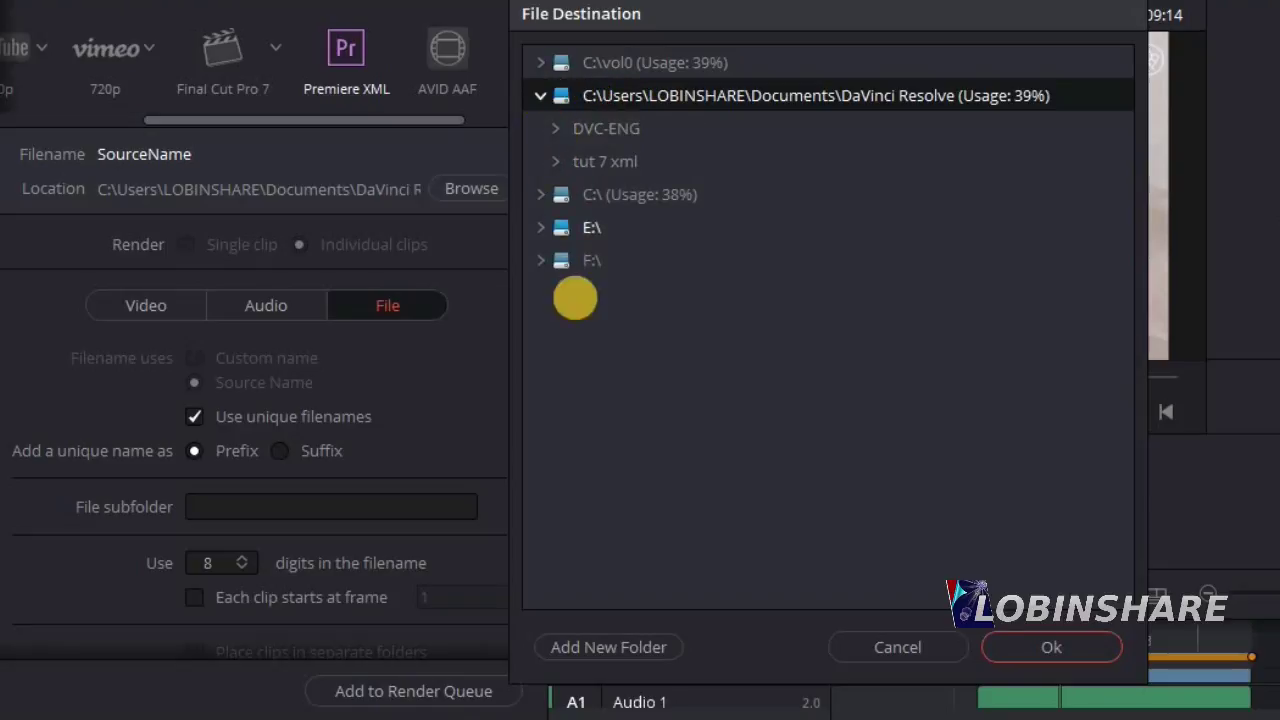
pyautogui.click(619, 642)
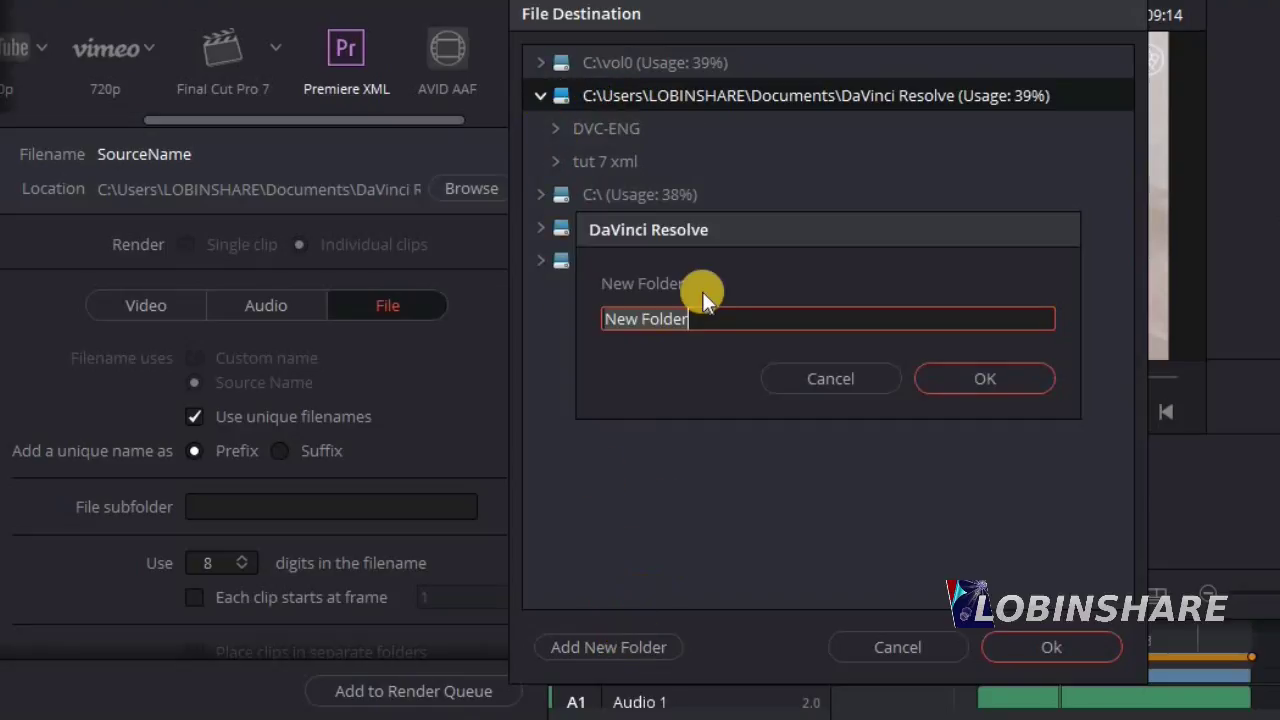
pyautogui.write('Export XM')
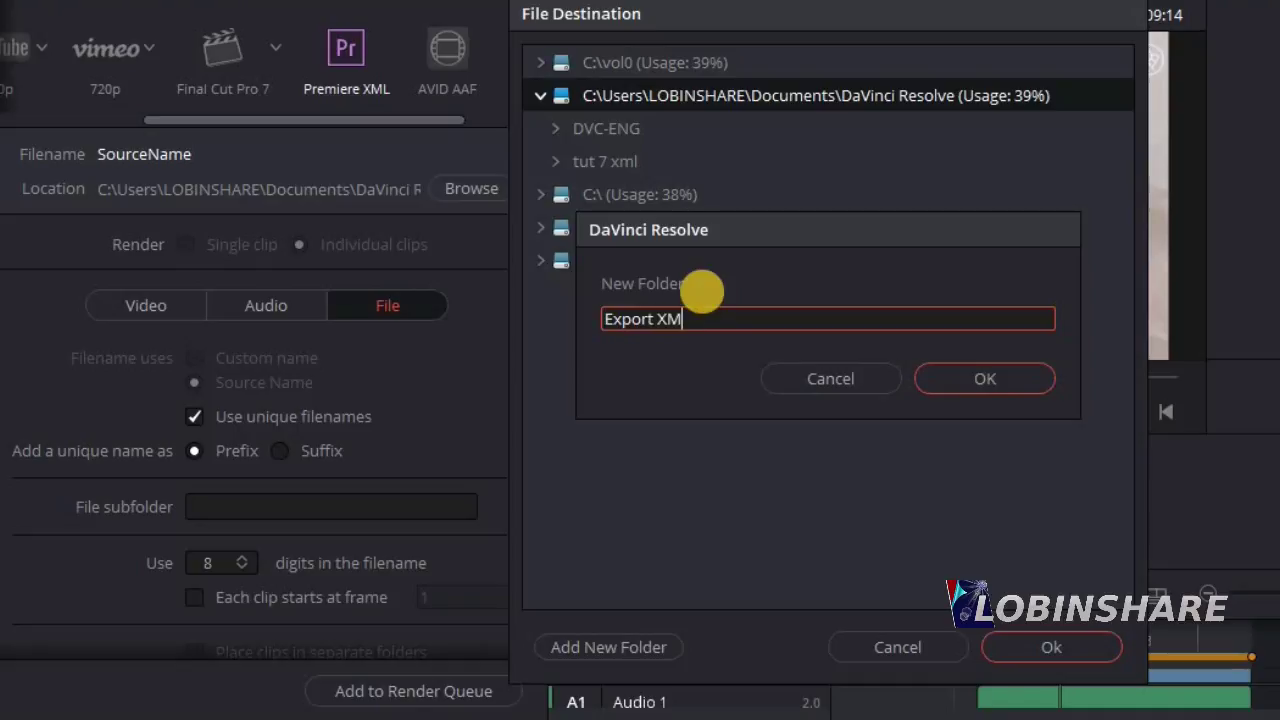
pyautogui.write('L')
pyautogui.click(969, 385)
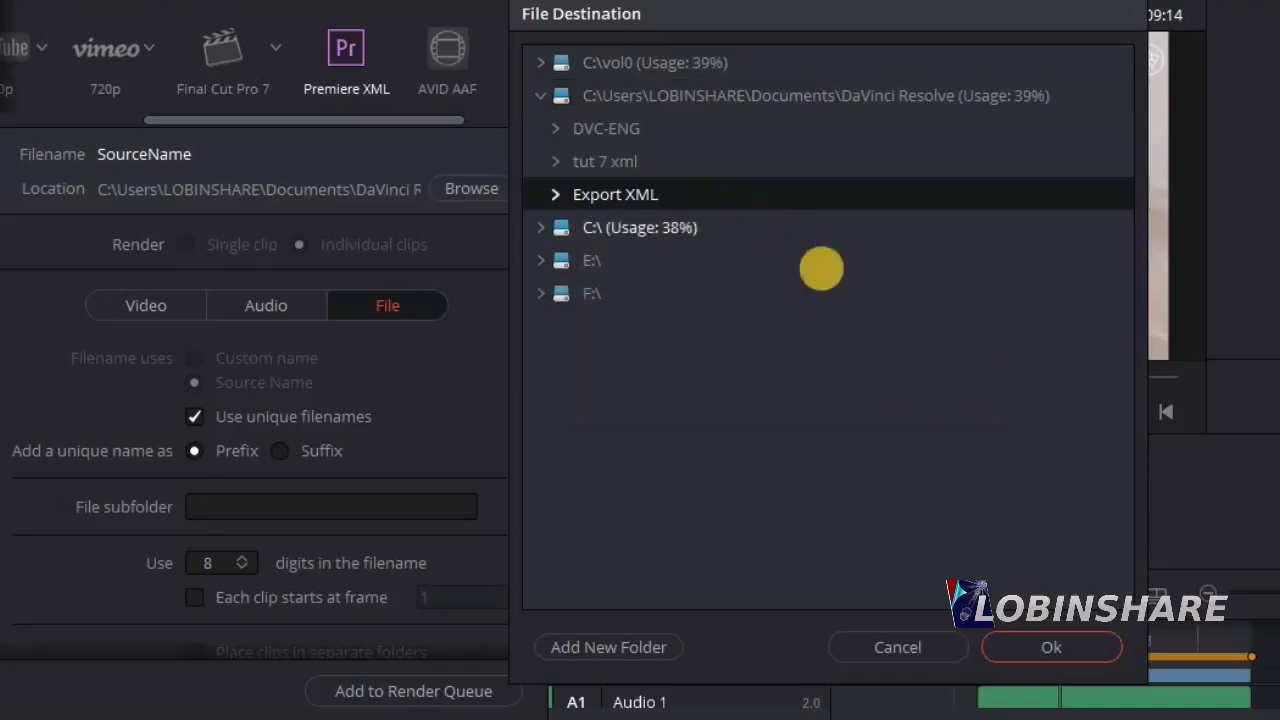
pyautogui.click(1045, 650)
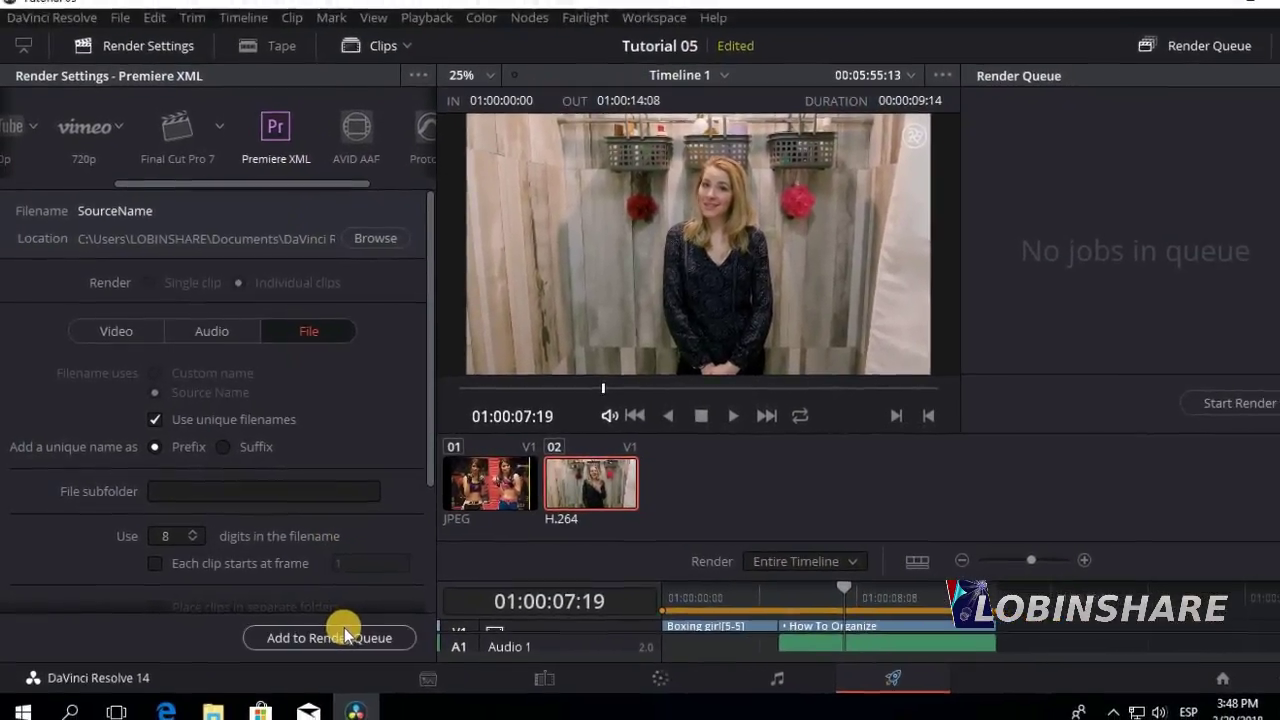
# Add the Premiere XML export to the render queue, render it, and return to the Edit page.
pyautogui.click(345, 635)
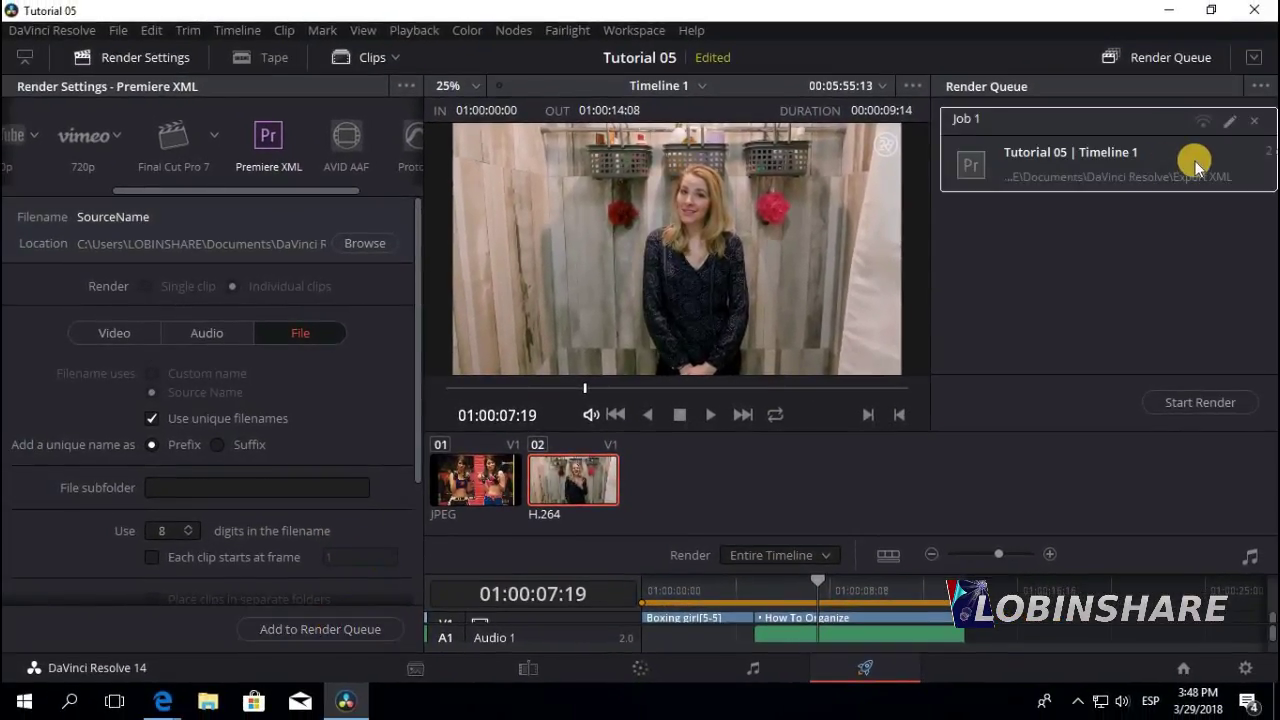
pyautogui.click(1201, 402)
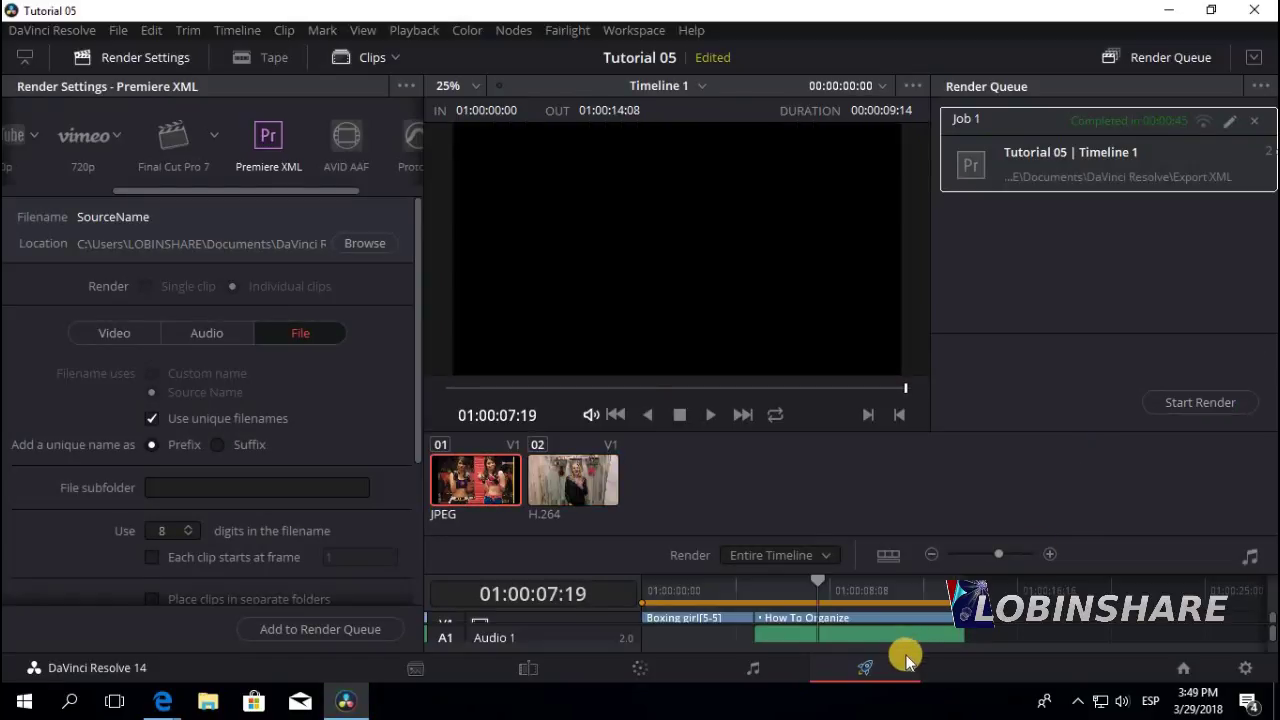
pyautogui.click(527, 674)
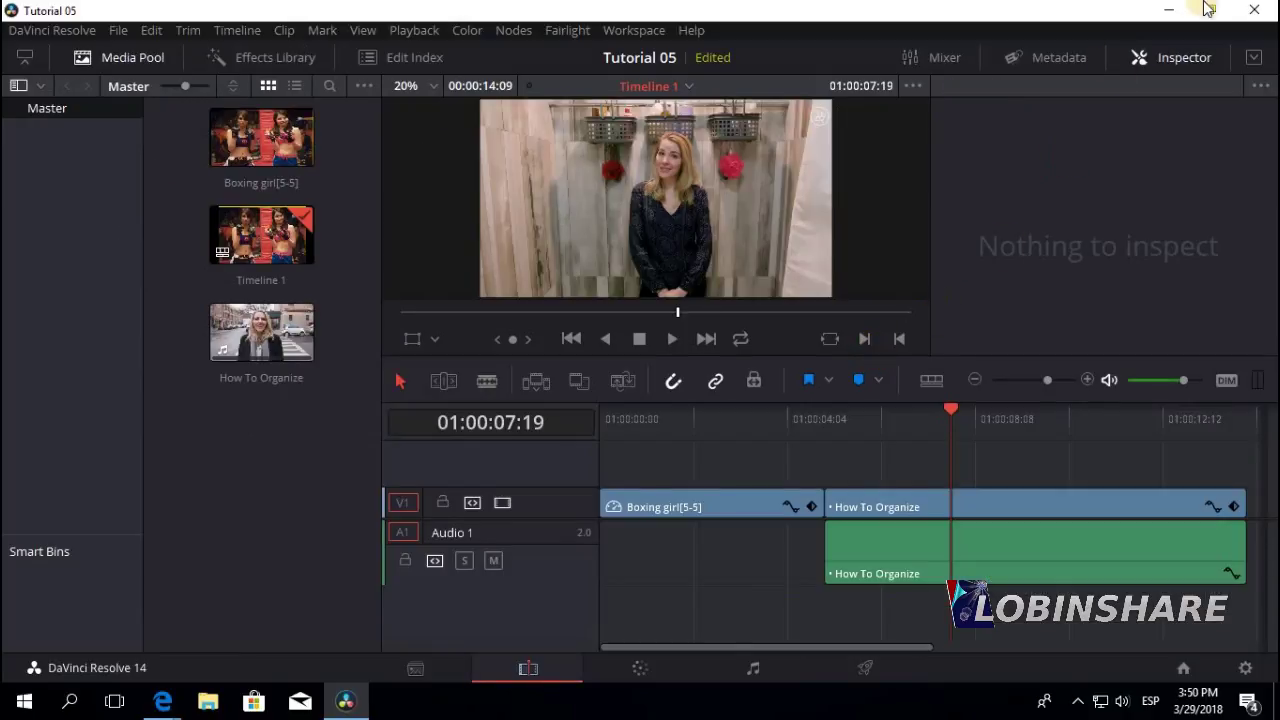
# Minimize DaVinci Resolve, then launch VEGAS Pro 15.0 from the desktop and maximize its window.
pyautogui.click(1169, 9)
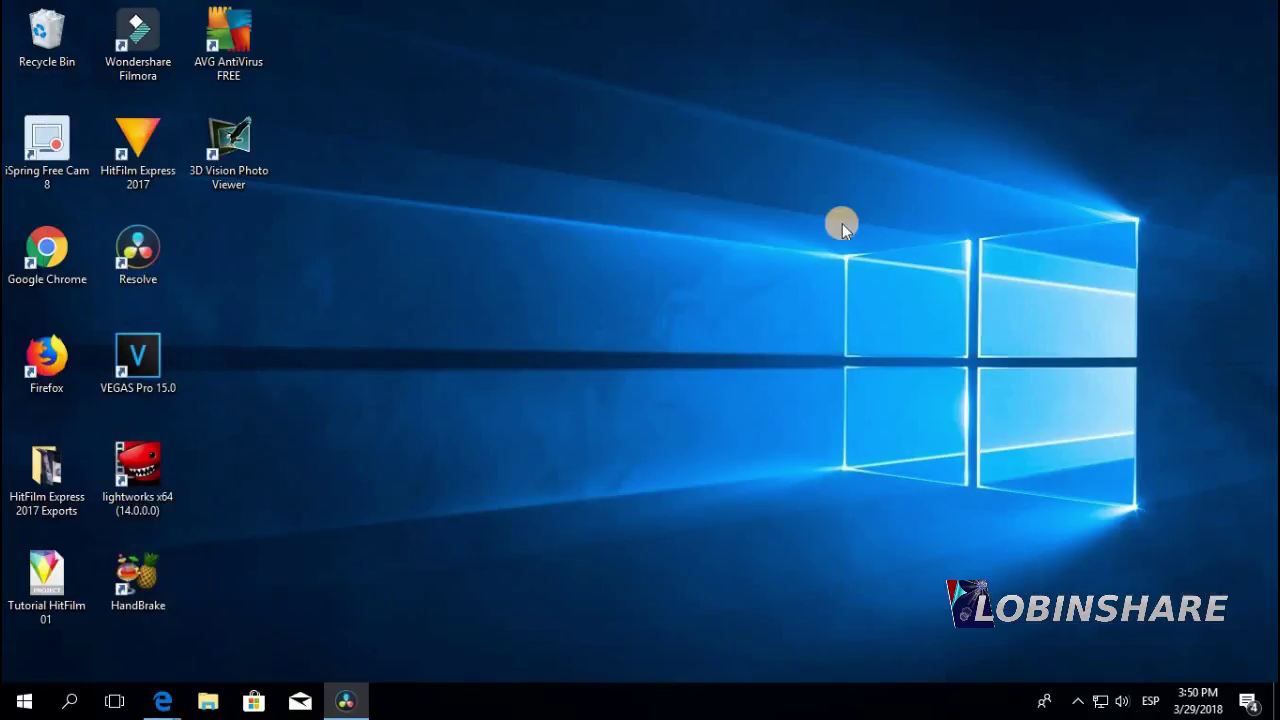
pyautogui.doubleClick(130, 366)
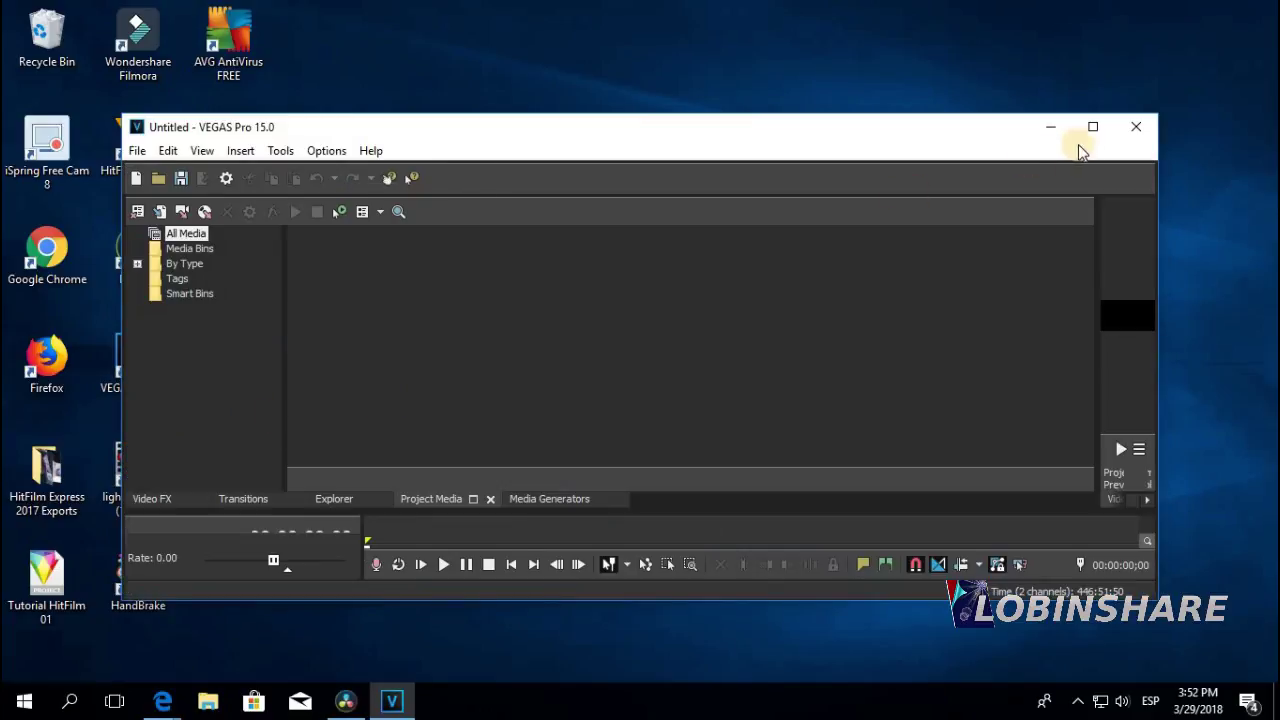
pyautogui.click(1098, 128)
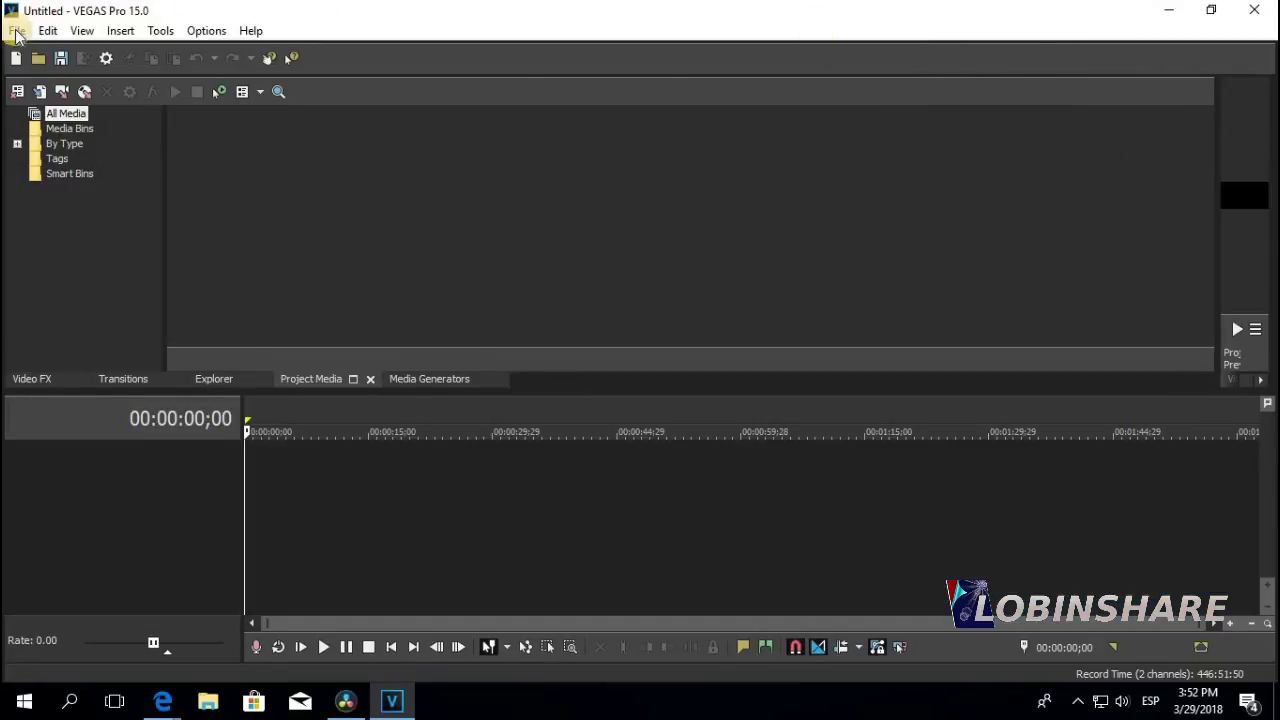
# Import the Timeline 1 XML from Documents\DaVinci Resolve\Export XML as a Final Cut Pro 7/DaVinci Resolve file.
pyautogui.click(15, 32)
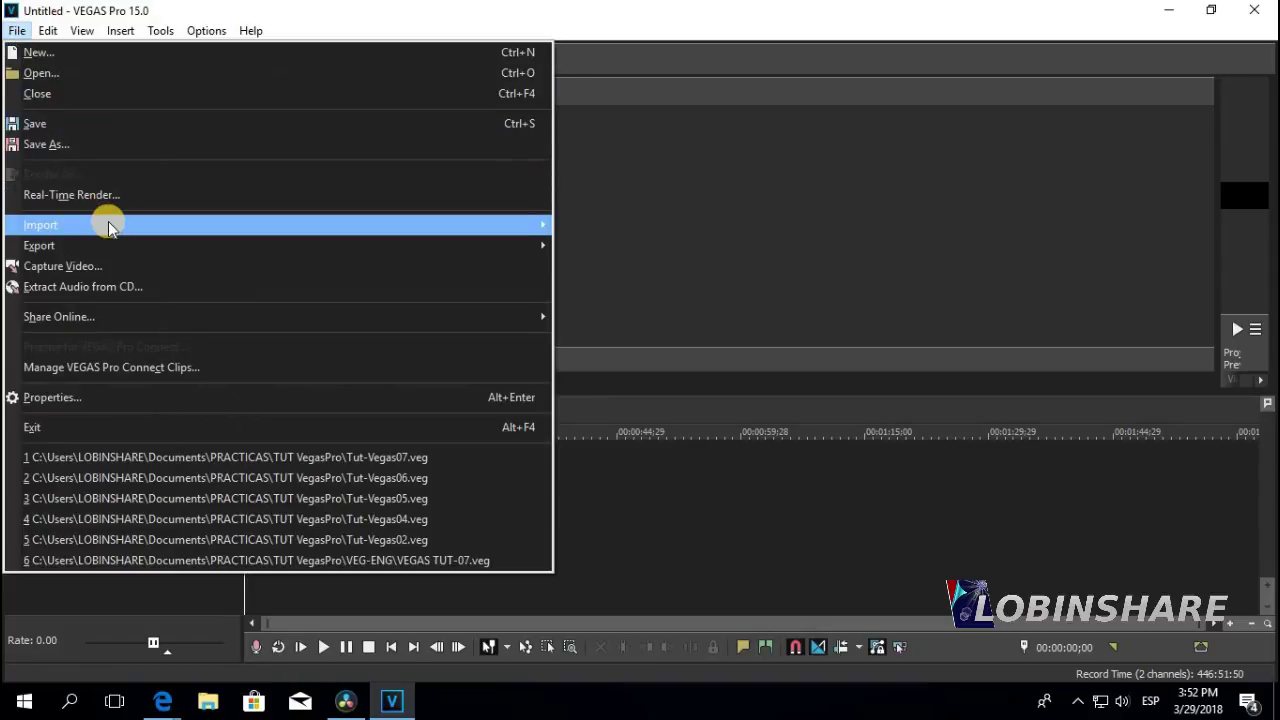
pyautogui.moveTo(109, 226)
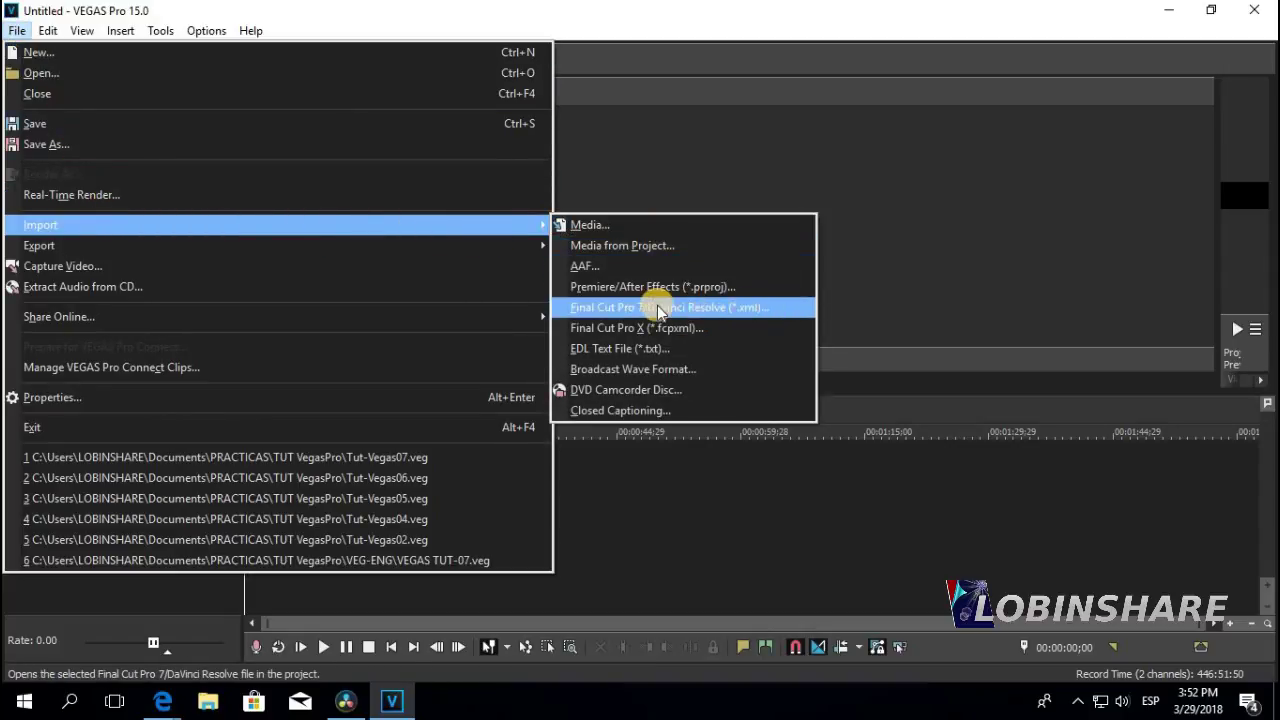
pyautogui.click(752, 312)
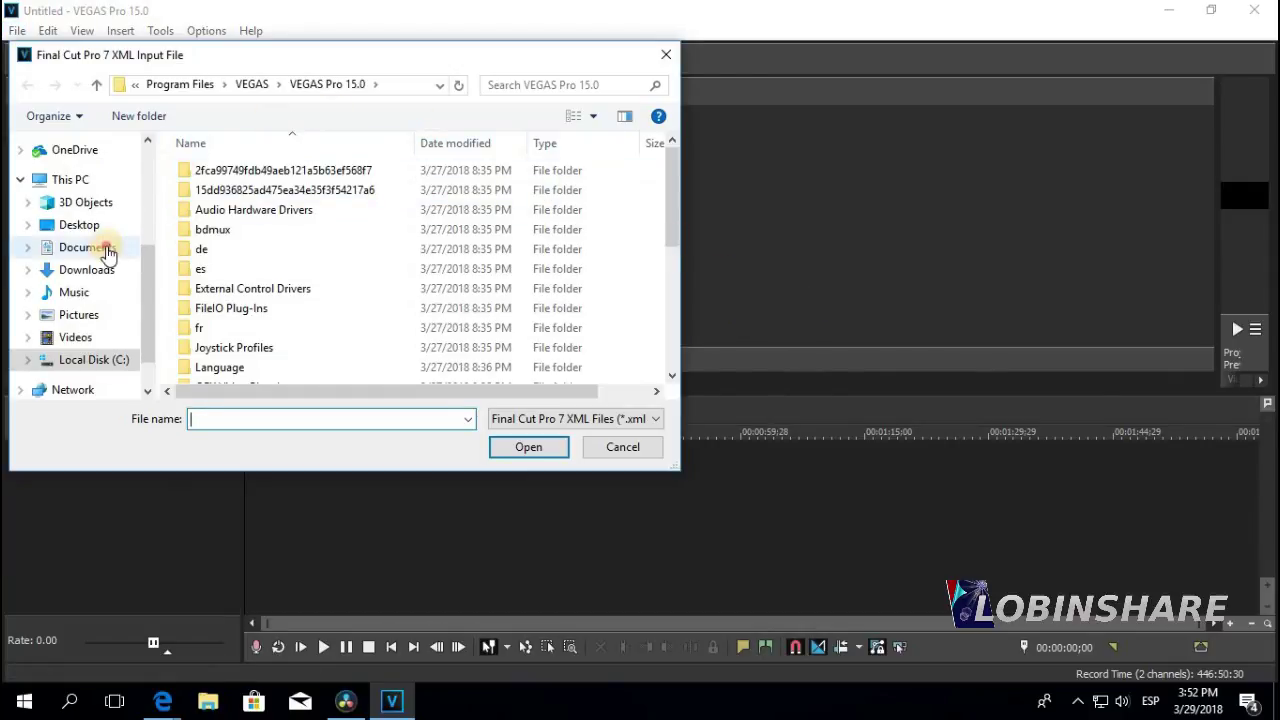
pyautogui.click(118, 246)
pyautogui.doubleClick(190, 146)
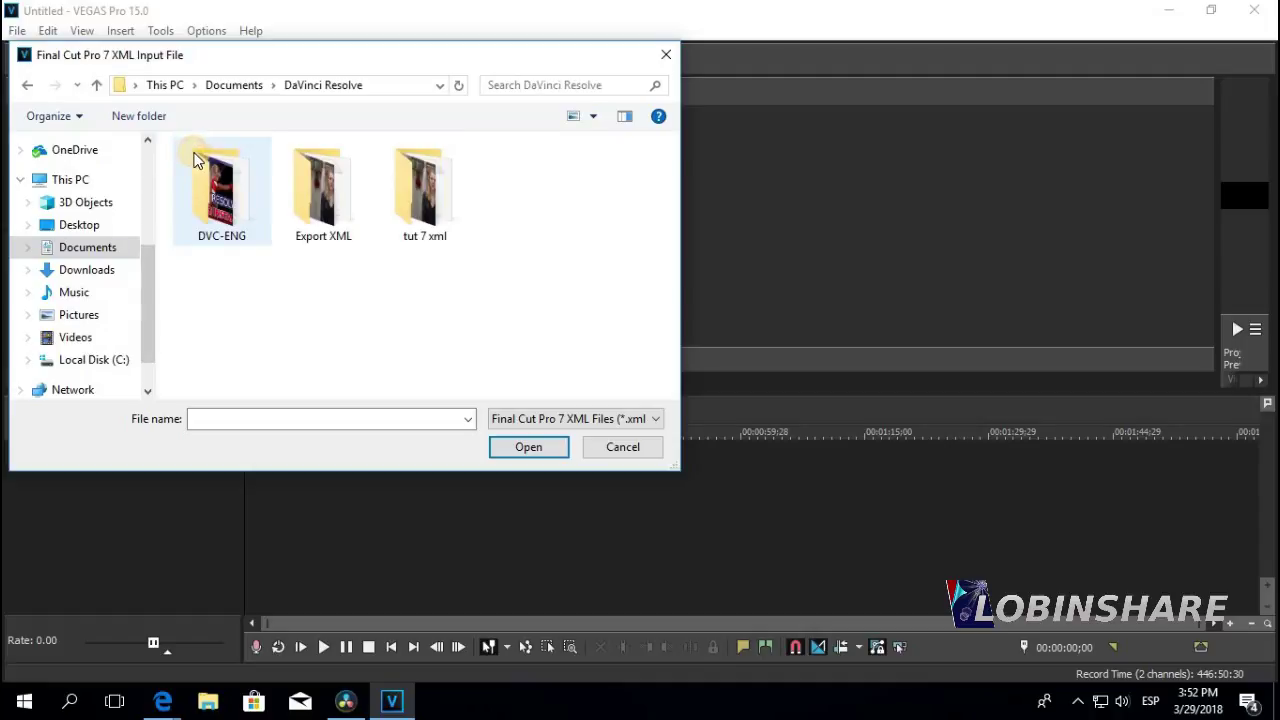
pyautogui.doubleClick(311, 208)
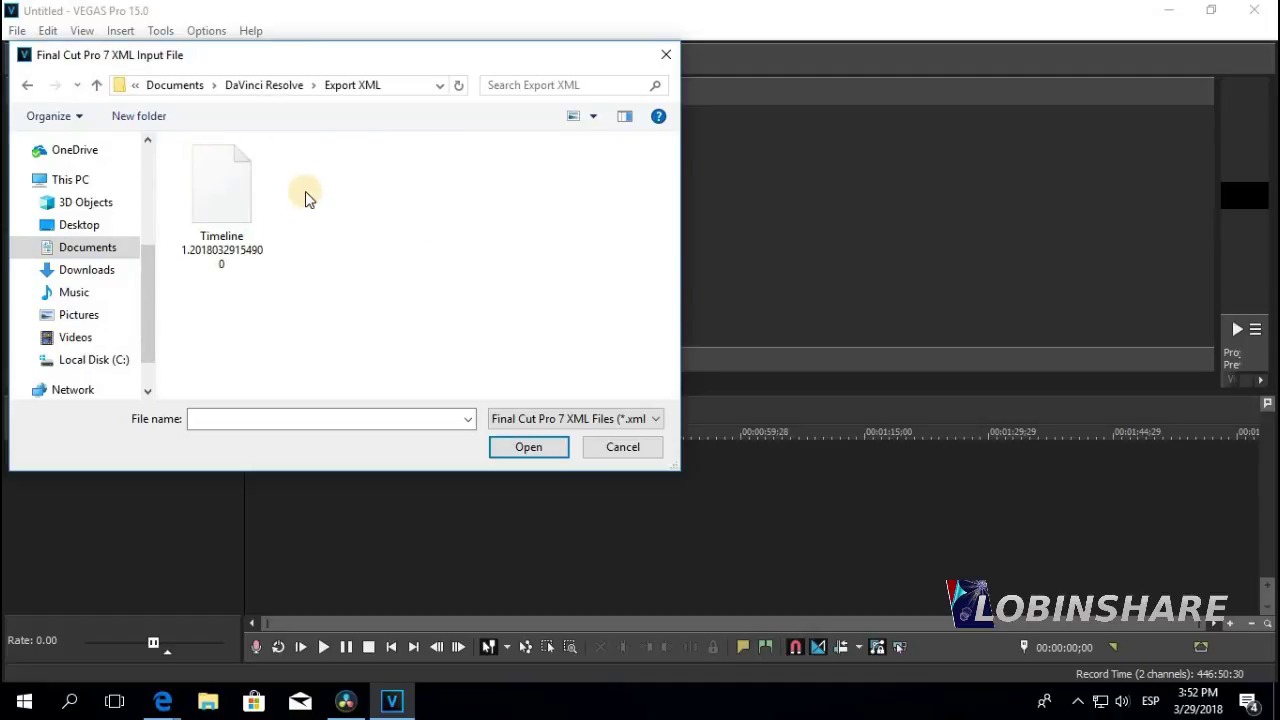
pyautogui.doubleClick(244, 206)
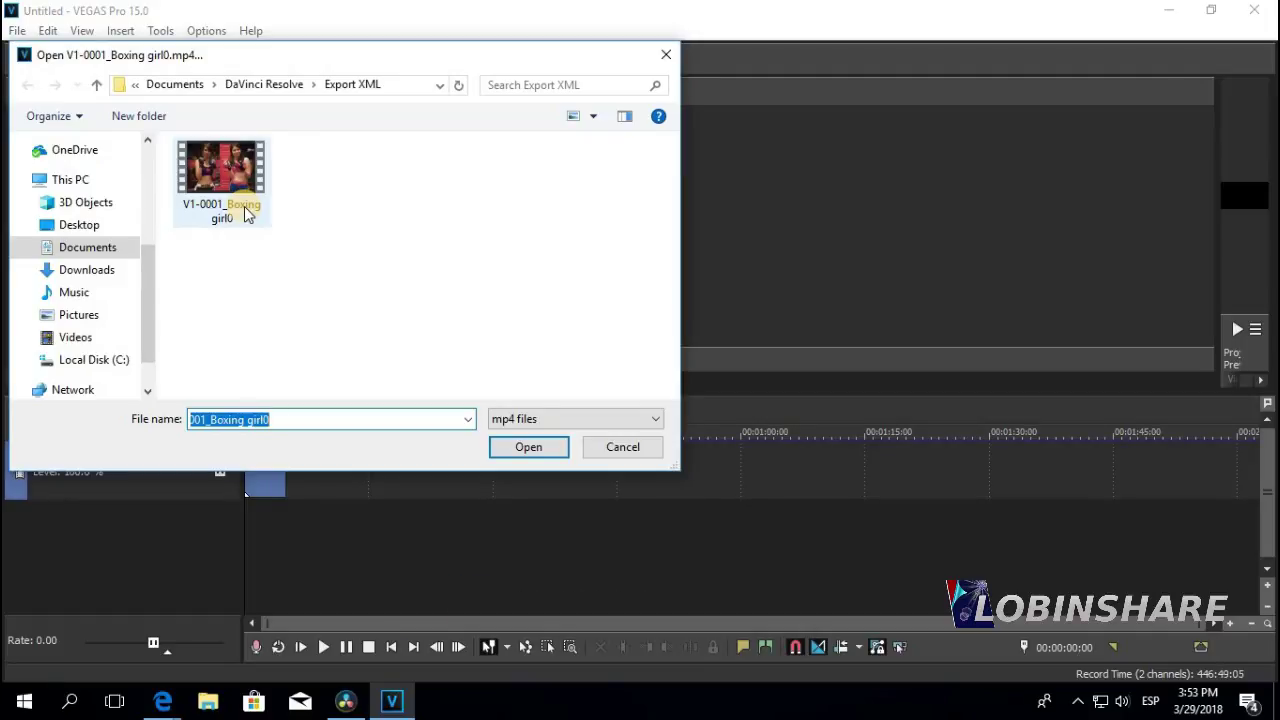
# Relink the missing clip to V1-0001_Boxing girl0 in the Export XML folder and close the export log.
pyautogui.click(246, 202)
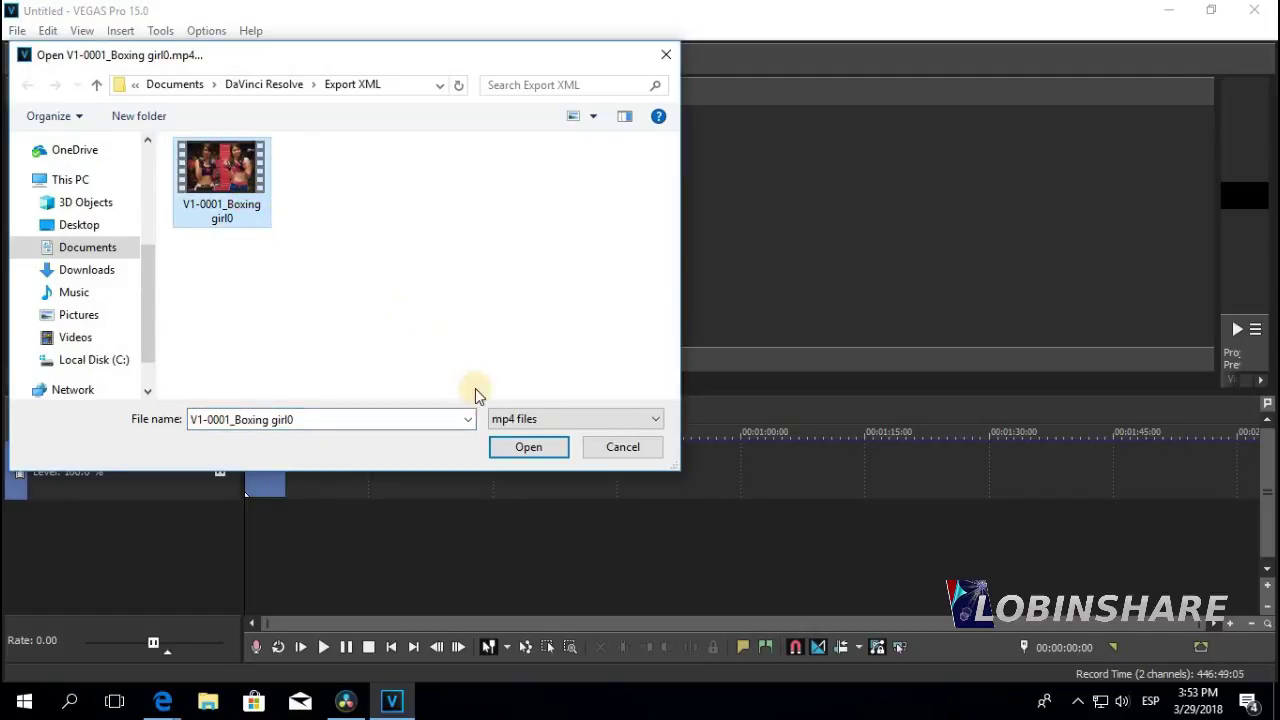
pyautogui.click(528, 447)
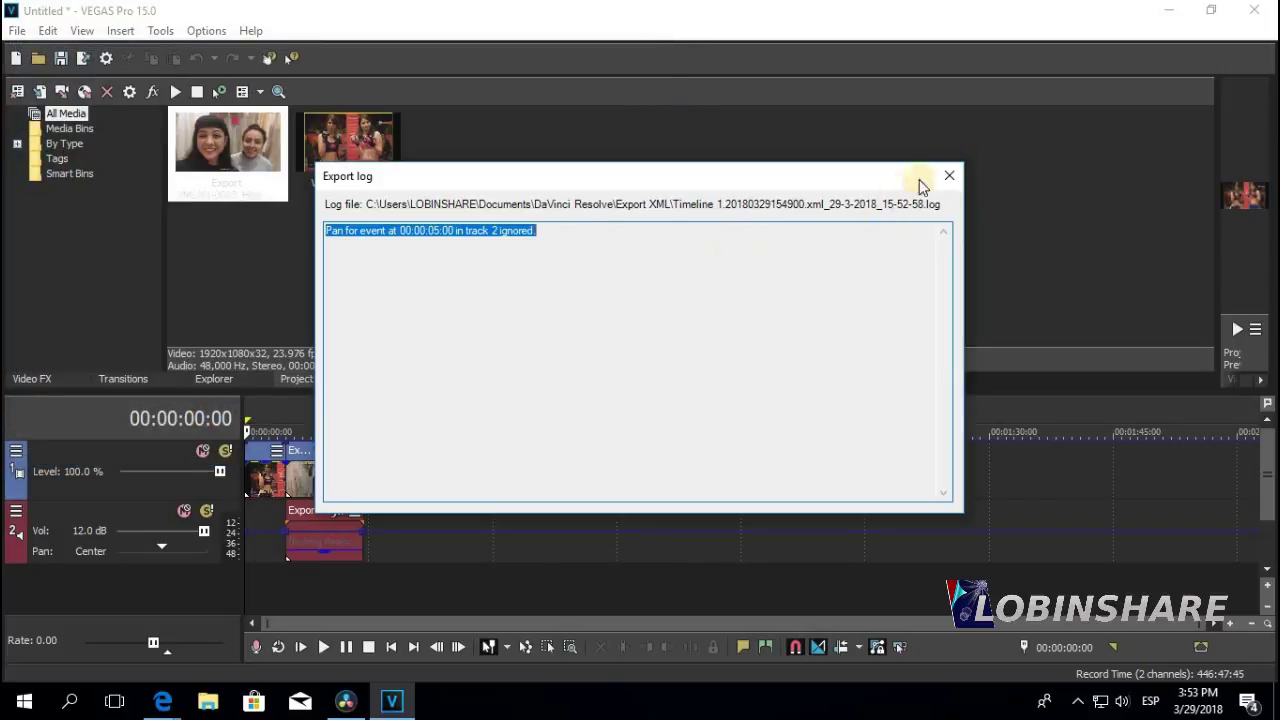
pyautogui.click(953, 177)
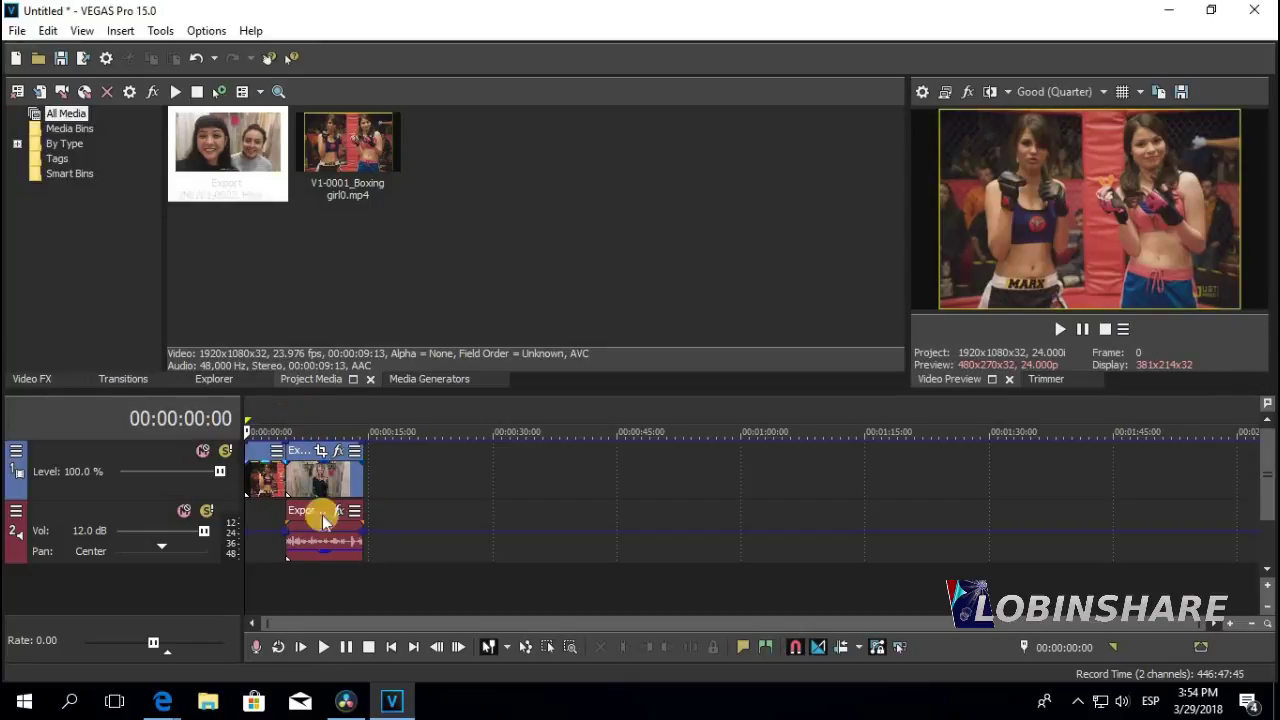
# Play the imported timeline from about 00:00:06:03, within the second clip, in the video preview, and minimize VEGAS Pro.
pyautogui.click(296, 418)
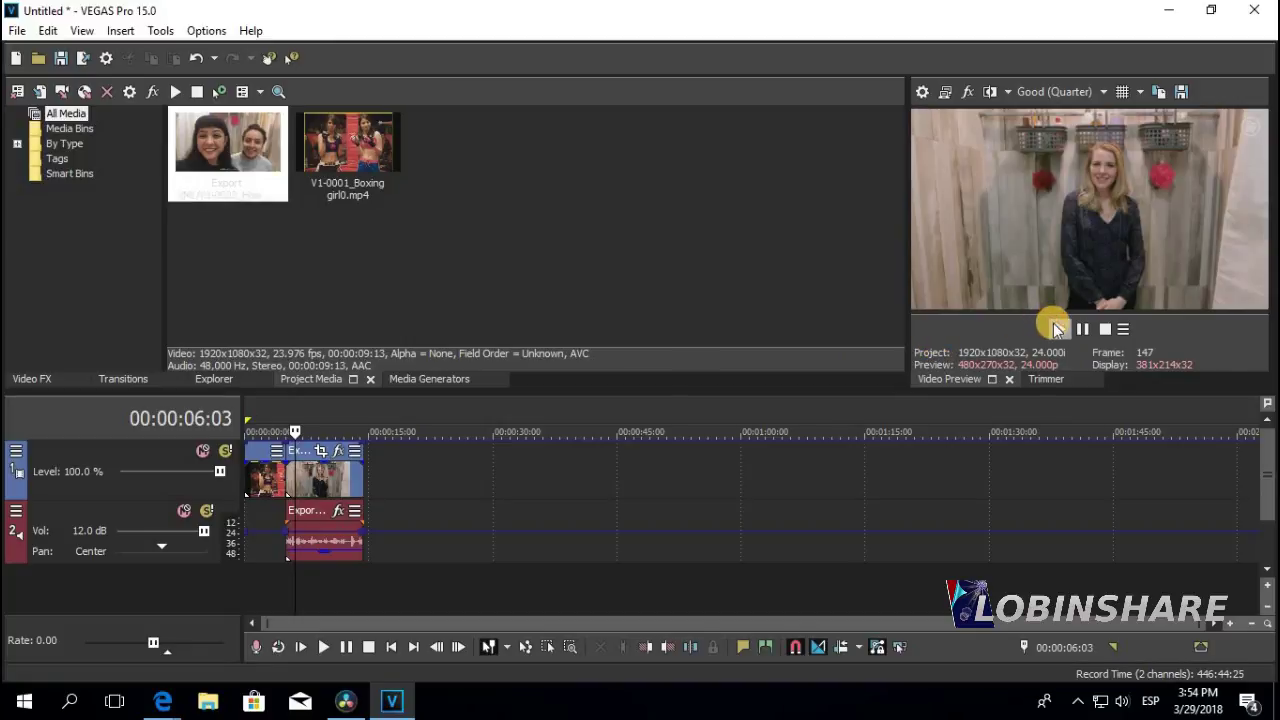
pyautogui.click(1057, 330)
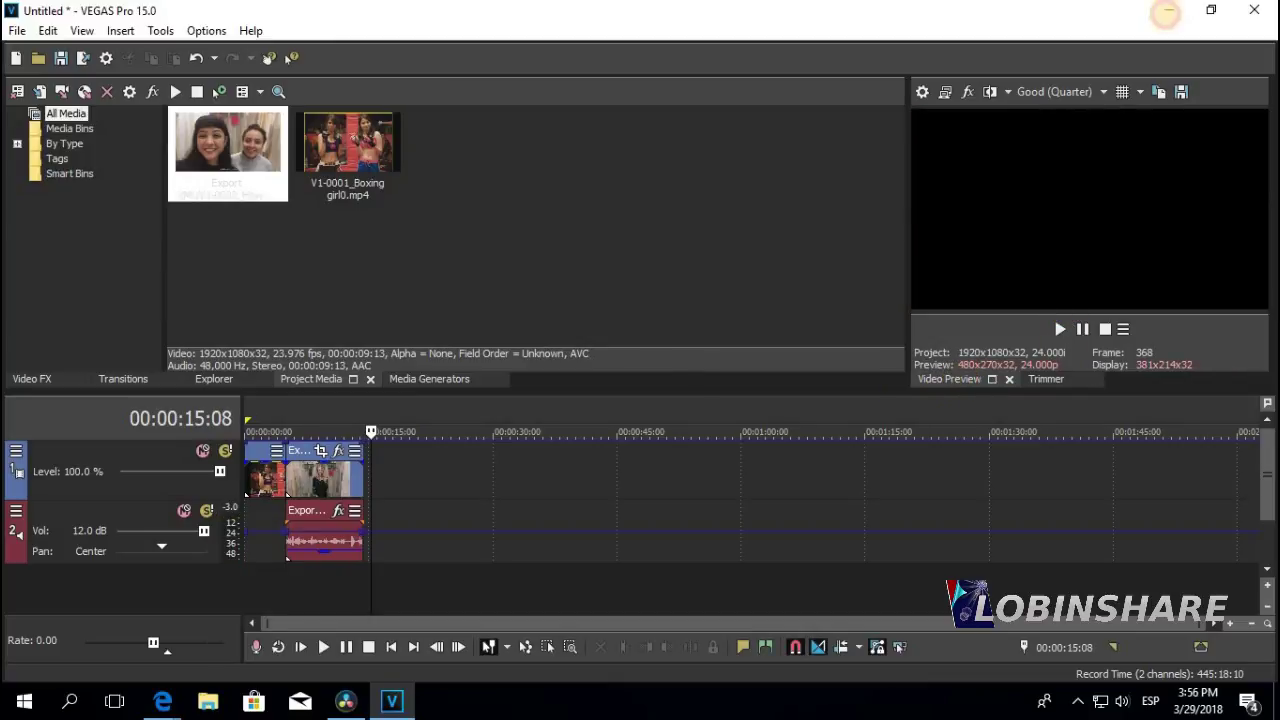
pyautogui.click(1165, 12)
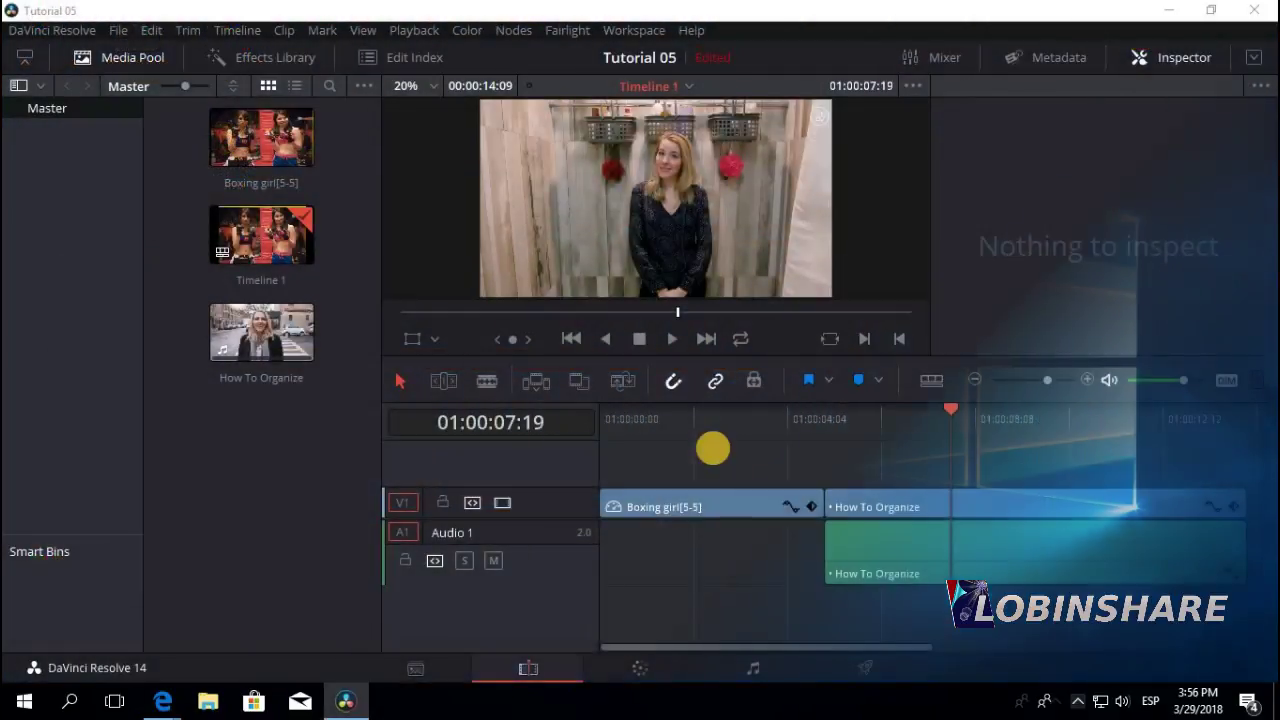
# Switch to the Tutorial 02 YouTube video page in Microsoft Edge and go to its pinned comment.
pyautogui.click(162, 700)
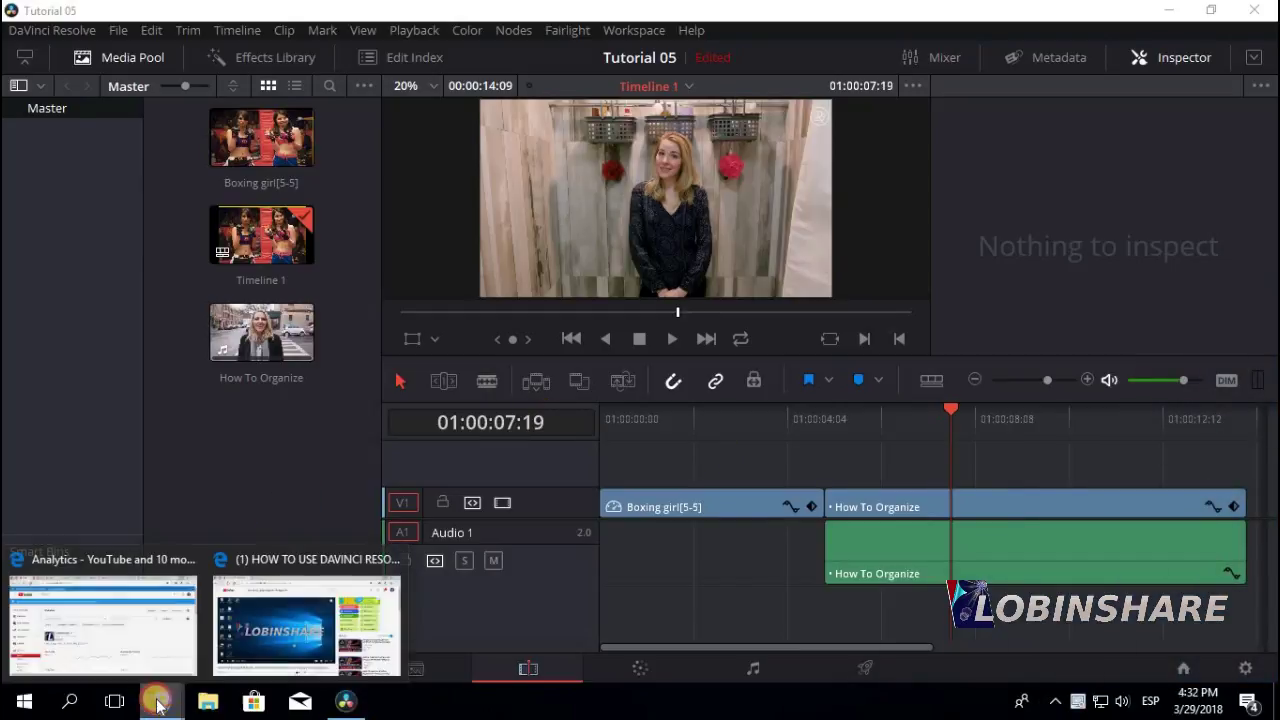
pyautogui.click(273, 653)
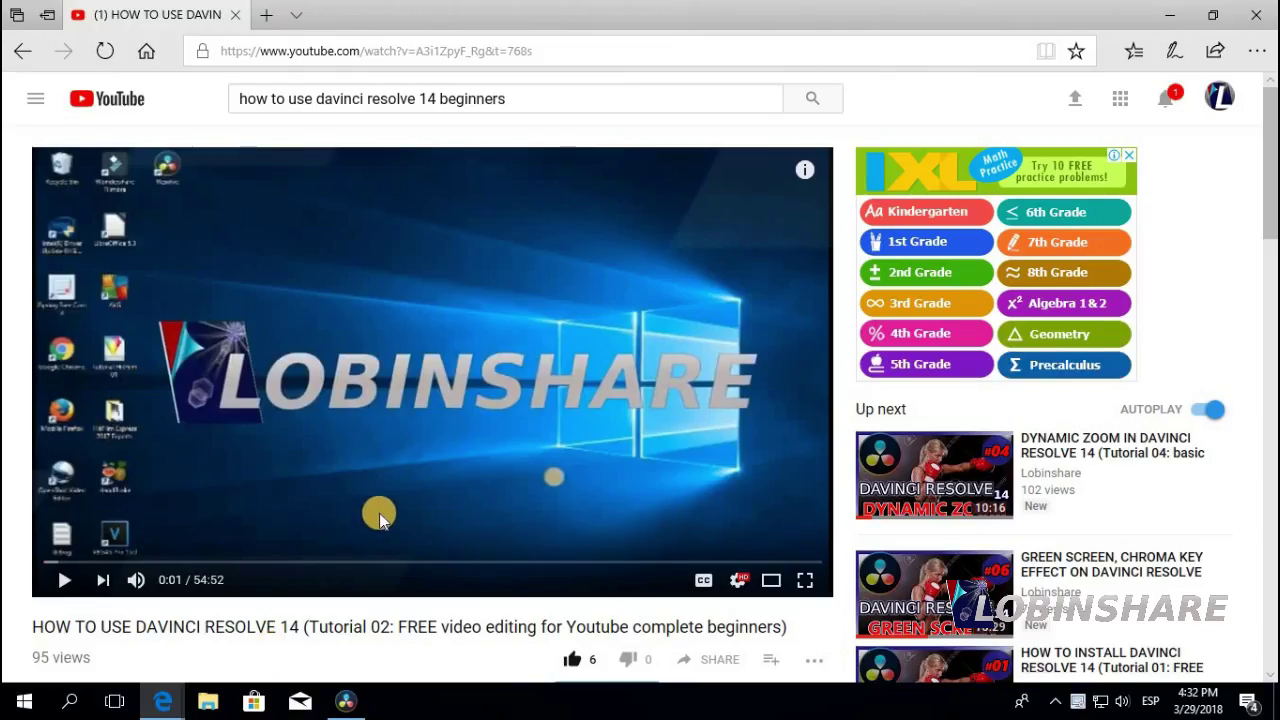
pyautogui.scroll(-2, 380, 513)
pyautogui.scroll(2, 380, 513)
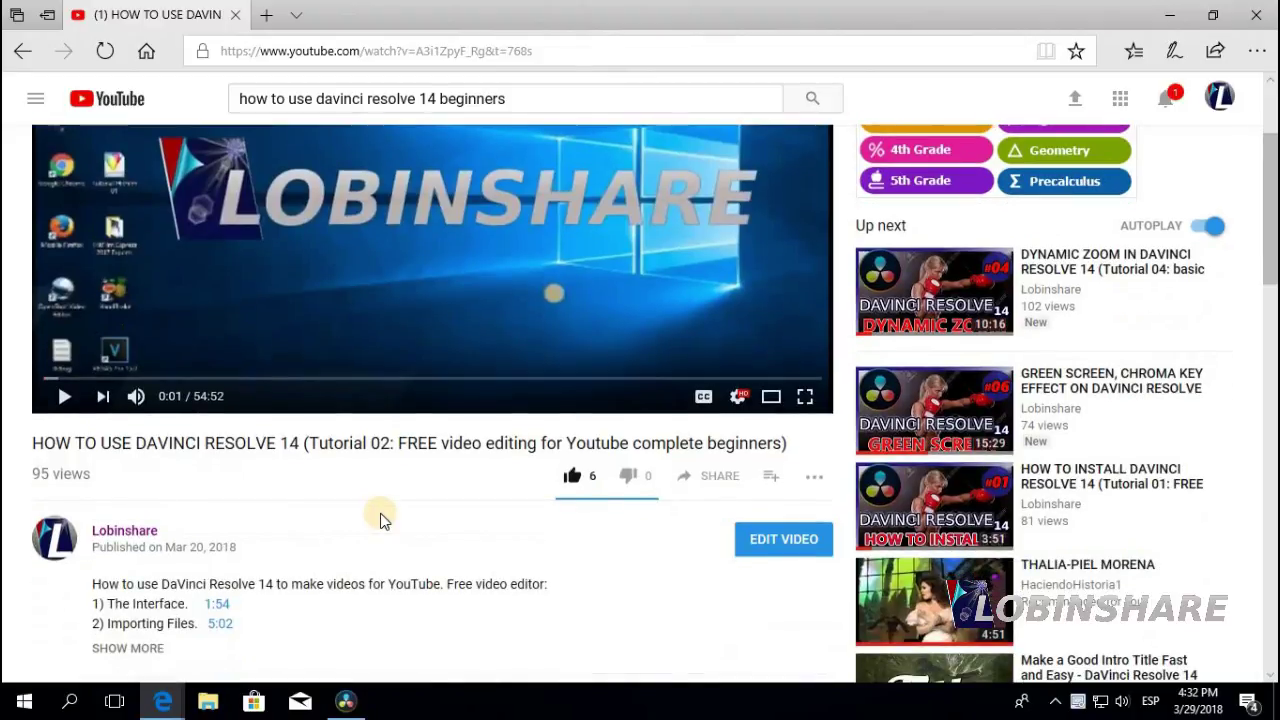
pyautogui.scroll(-3, 380, 513)
pyautogui.scroll(-3, 380, 513)
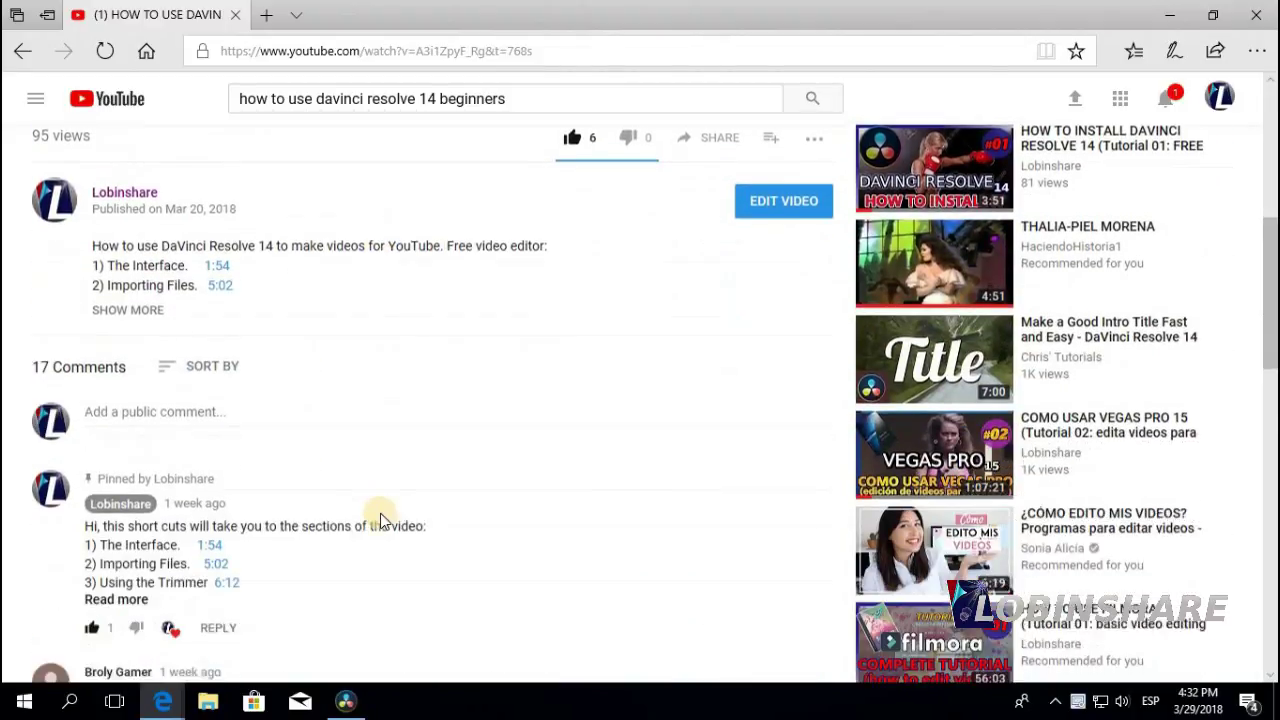
# Expand the pinned Lobinshare comment in full and open its link to the full DaVinci Resolve 14 playlist.
pyautogui.click(118, 569)
pyautogui.scroll(-2, 491, 443)
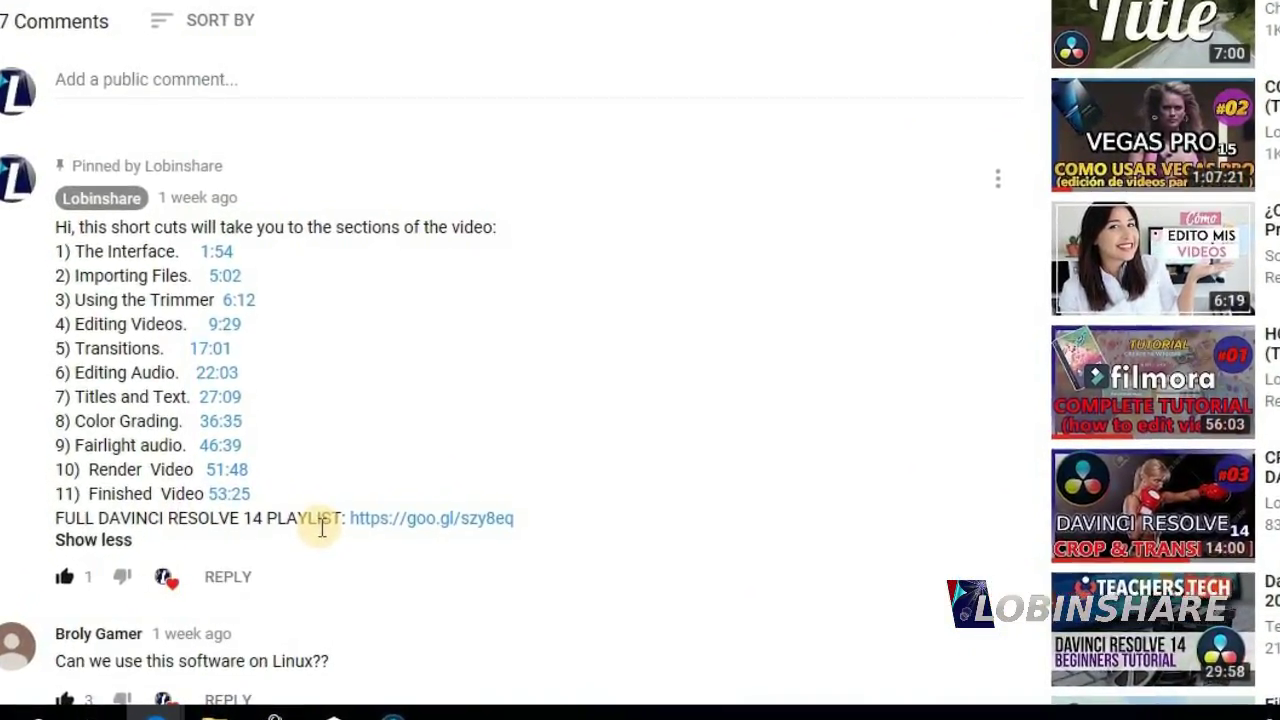
pyautogui.click(405, 518)
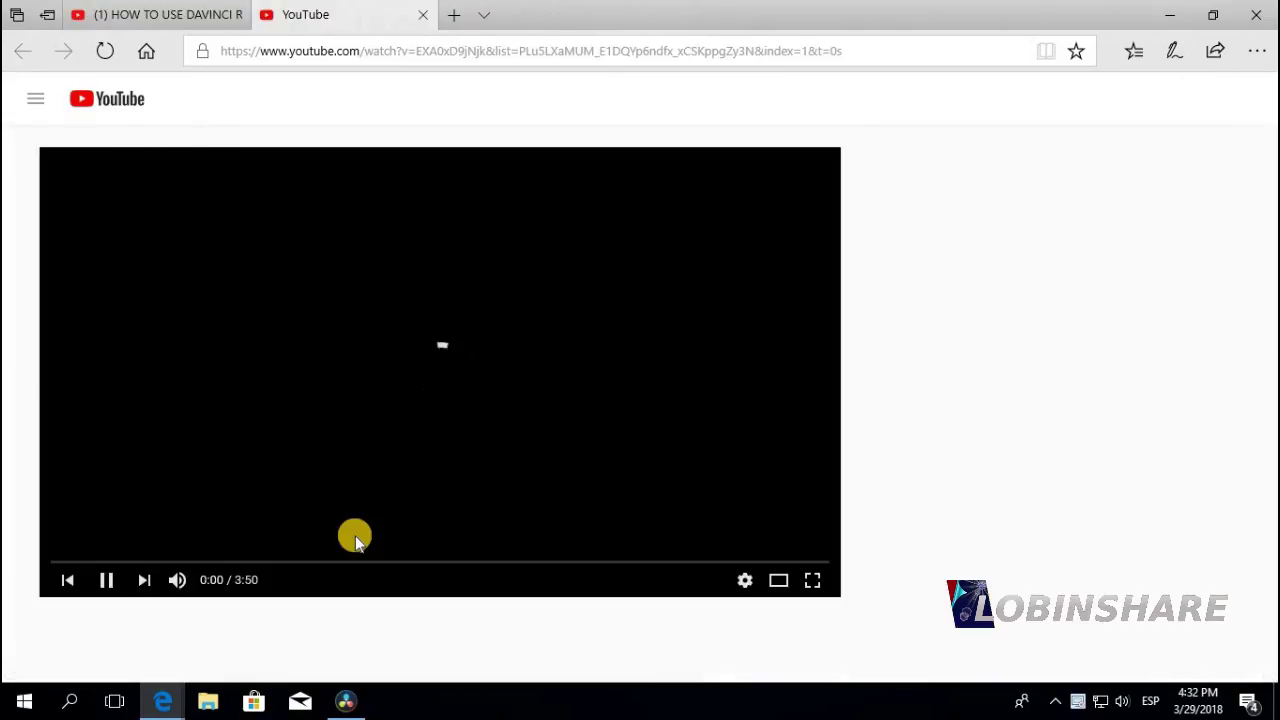